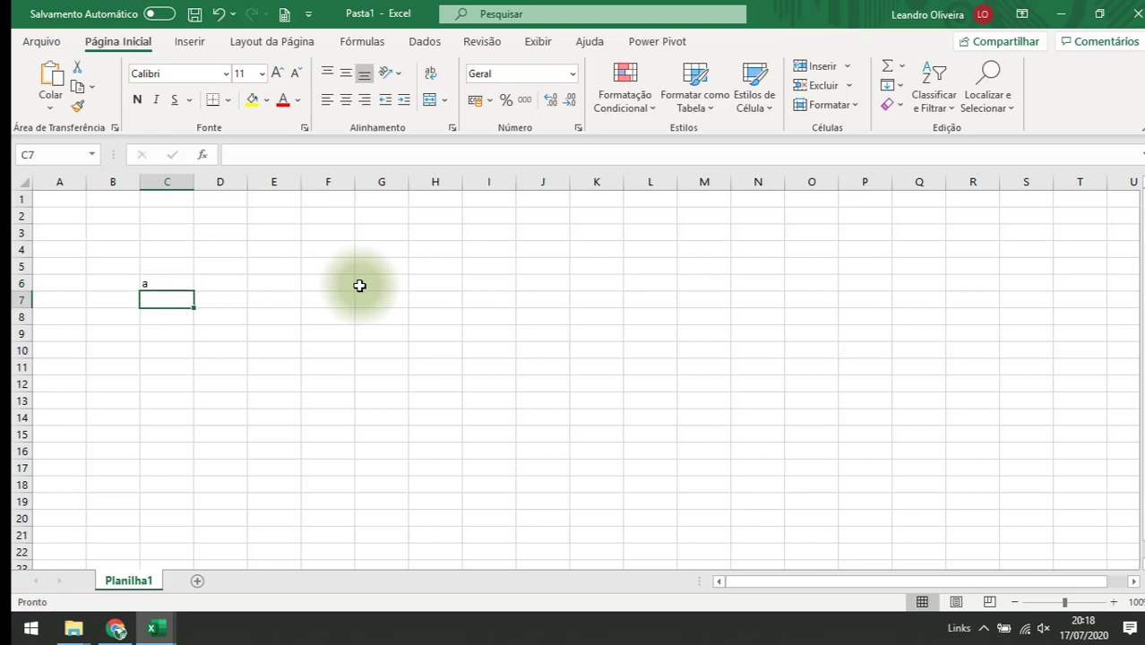
Enter "b" in cell C7 and "c" in cell C8, below the "a" label.
type("b")
key("Return")
type("c")
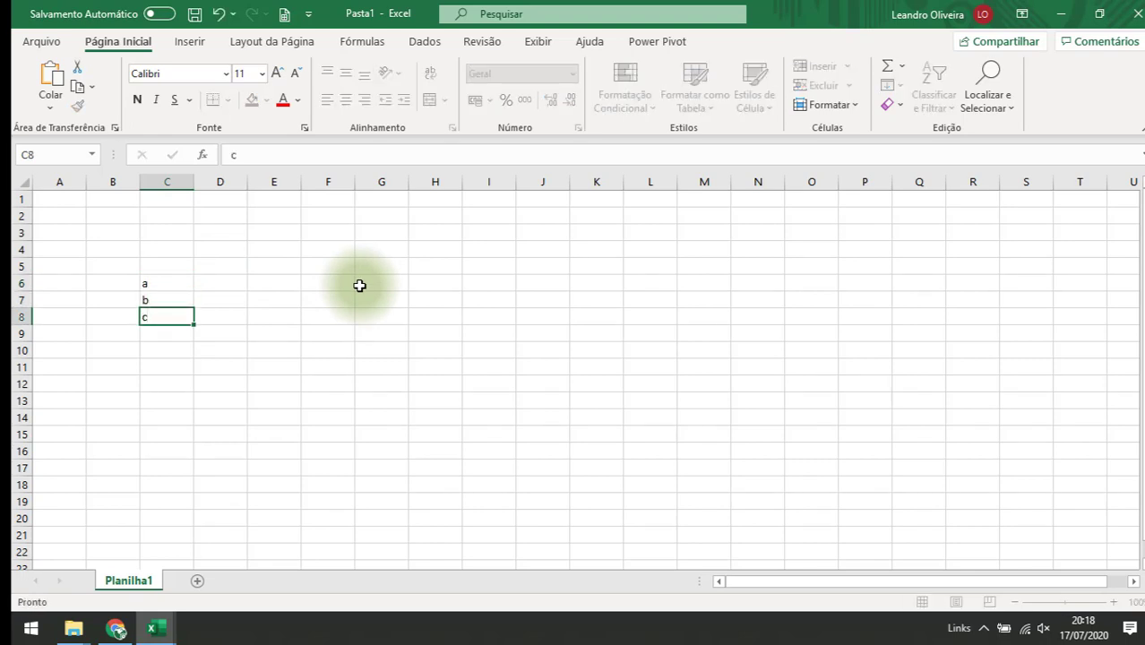
key("Return")
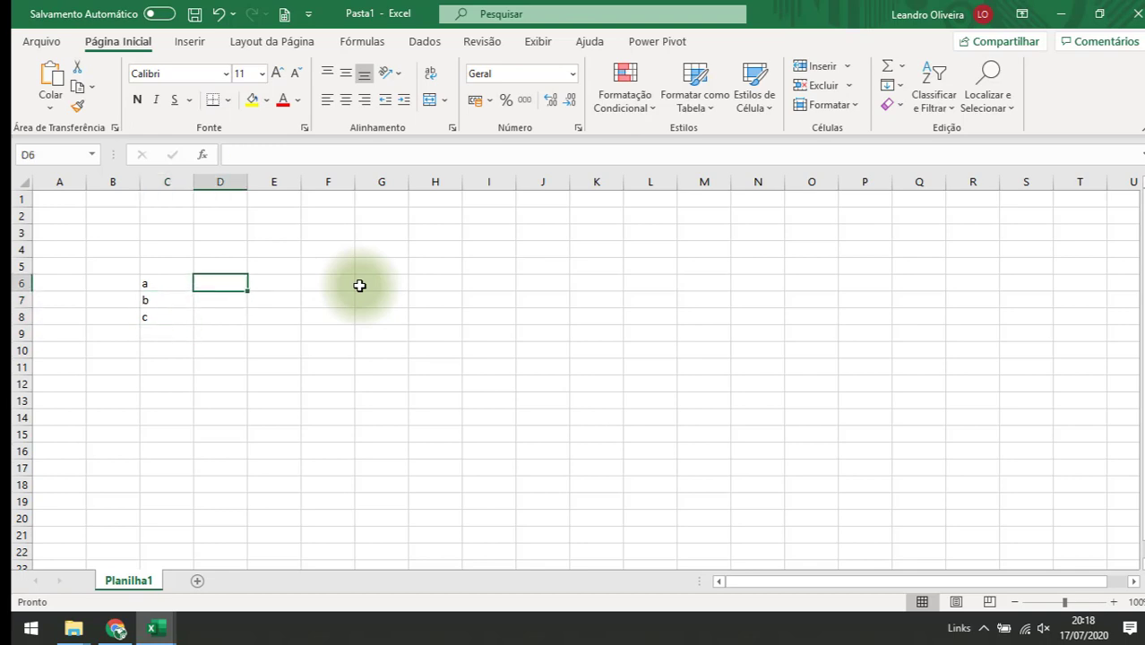
Center the contents of cells C6:D8 horizontally.
left_click_drag(220, 280, 220, 309)
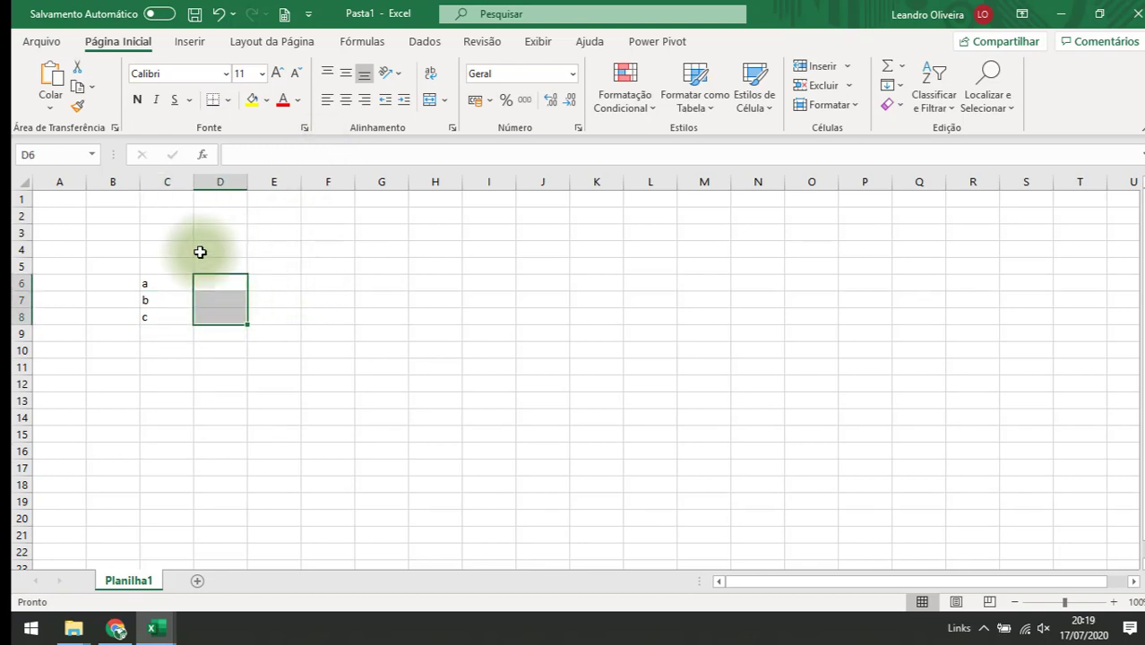
left_click_drag(164, 284, 207, 304)
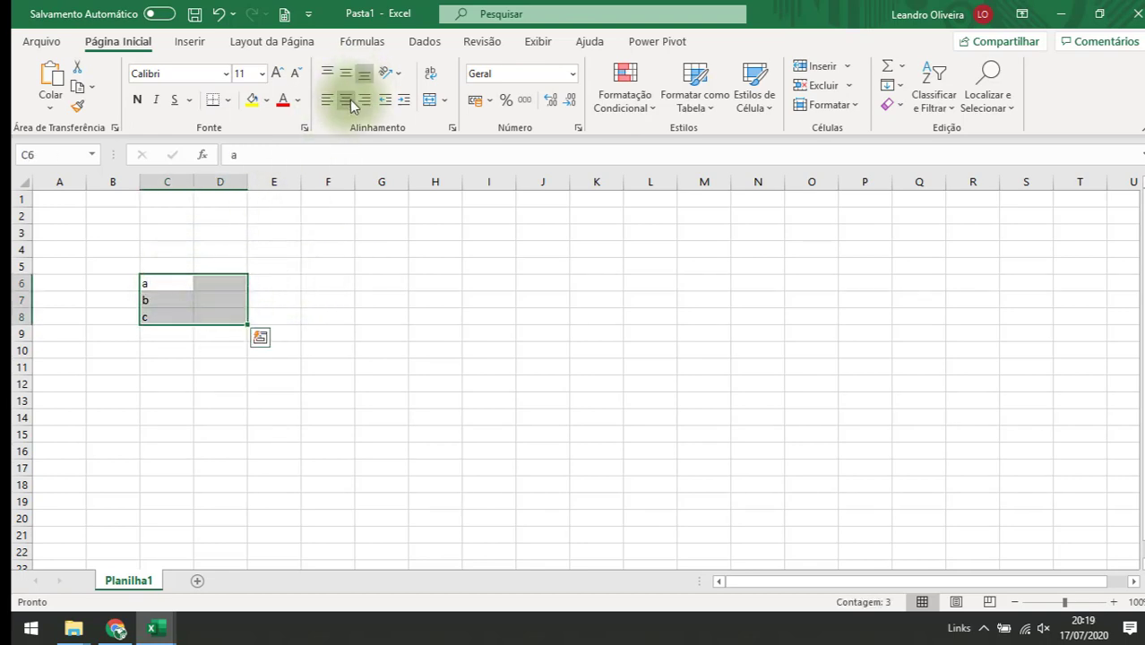
left_click(346, 99)
left_click(325, 267)
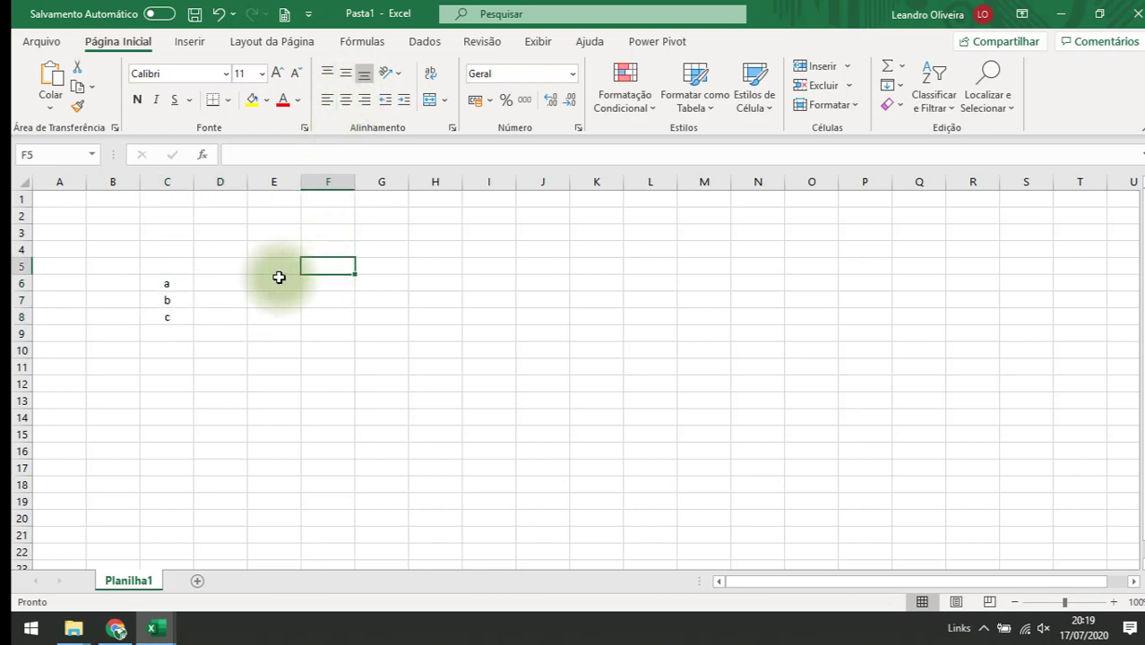
Merge and center cells B4:E4 and enter the heading "Entrada de dados".
left_click_drag(117, 273, 269, 266)
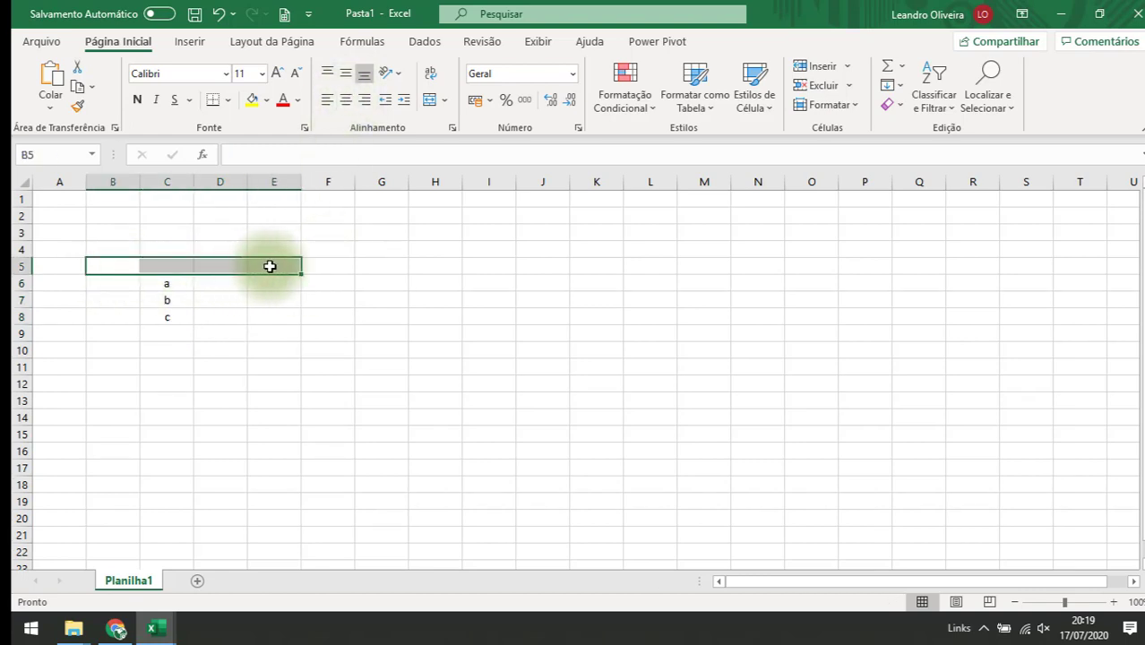
left_click_drag(135, 249, 258, 248)
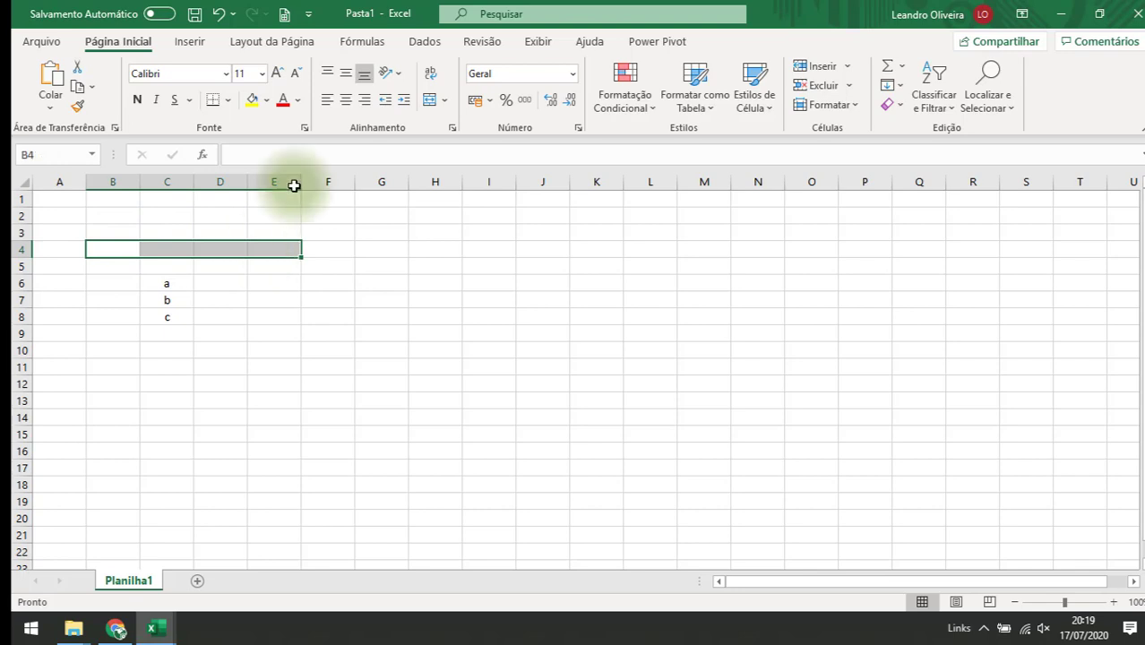
left_click(430, 100)
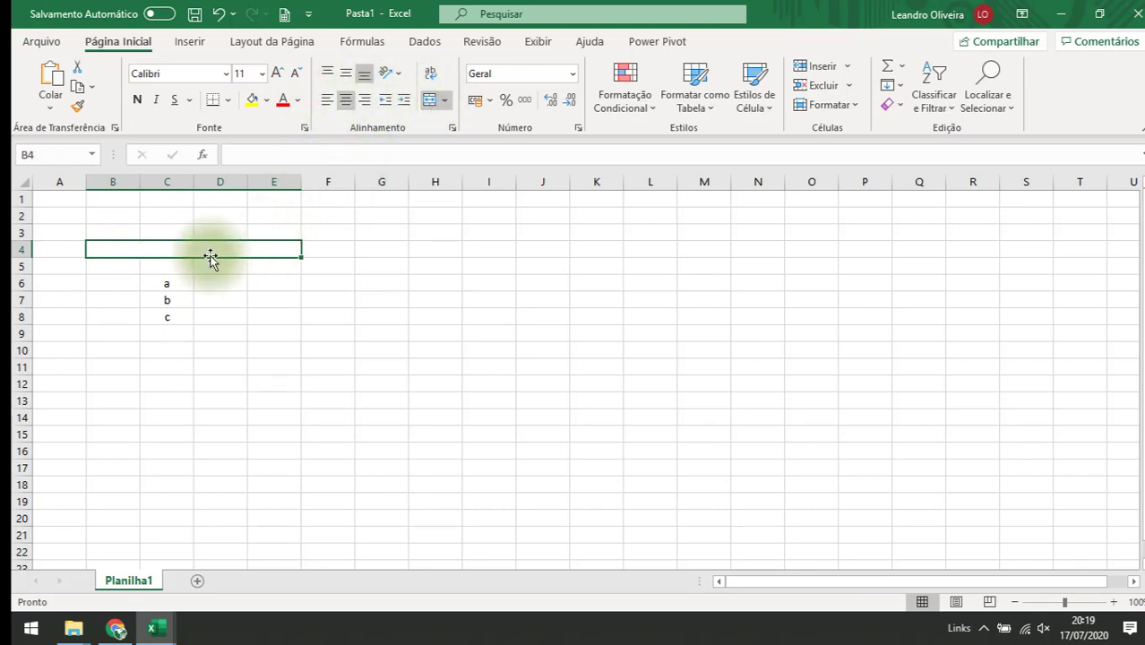
type("Entrada de dados")
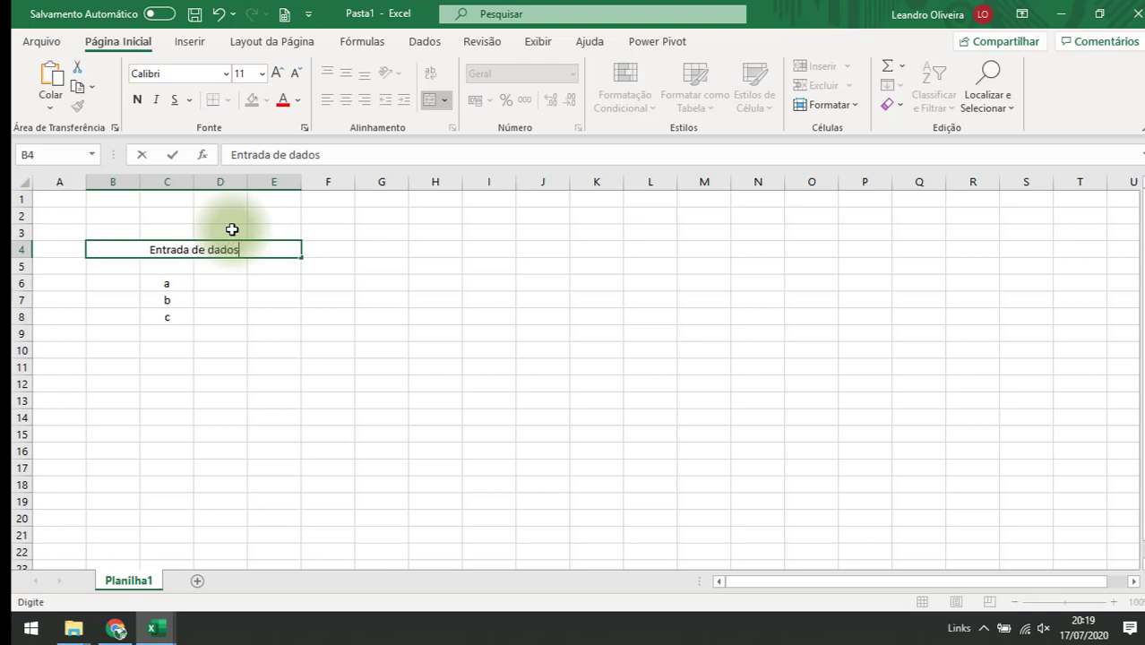
key("Return")
Apply all borders to the coefficient table in cells C6:D8.
left_click(220, 320)
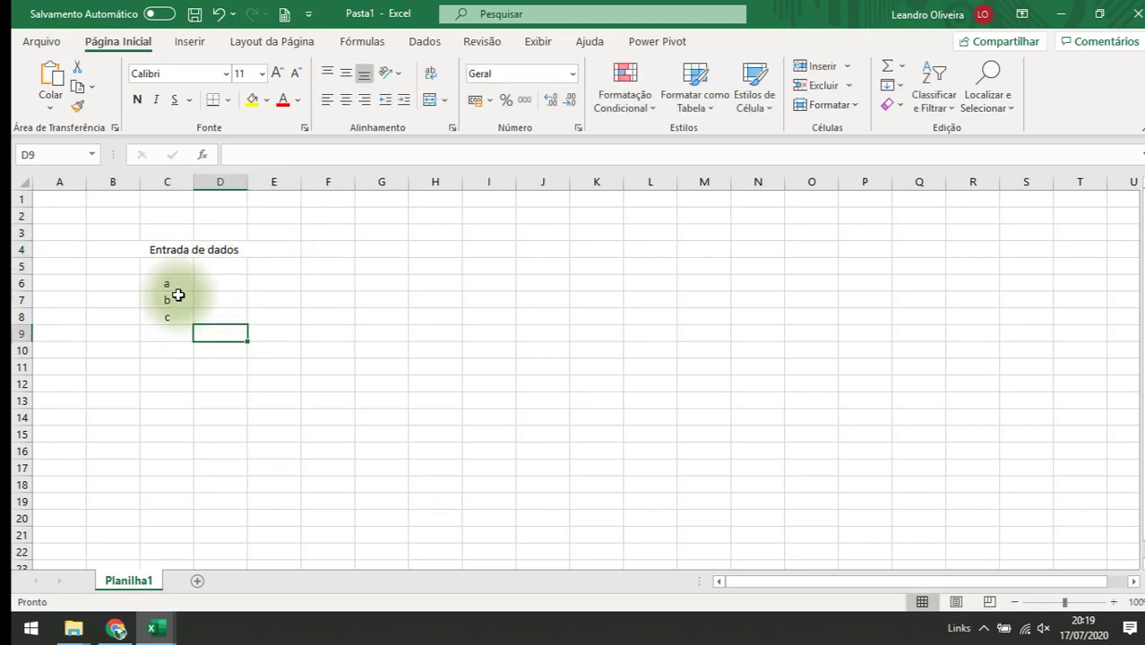
left_click_drag(172, 281, 208, 319)
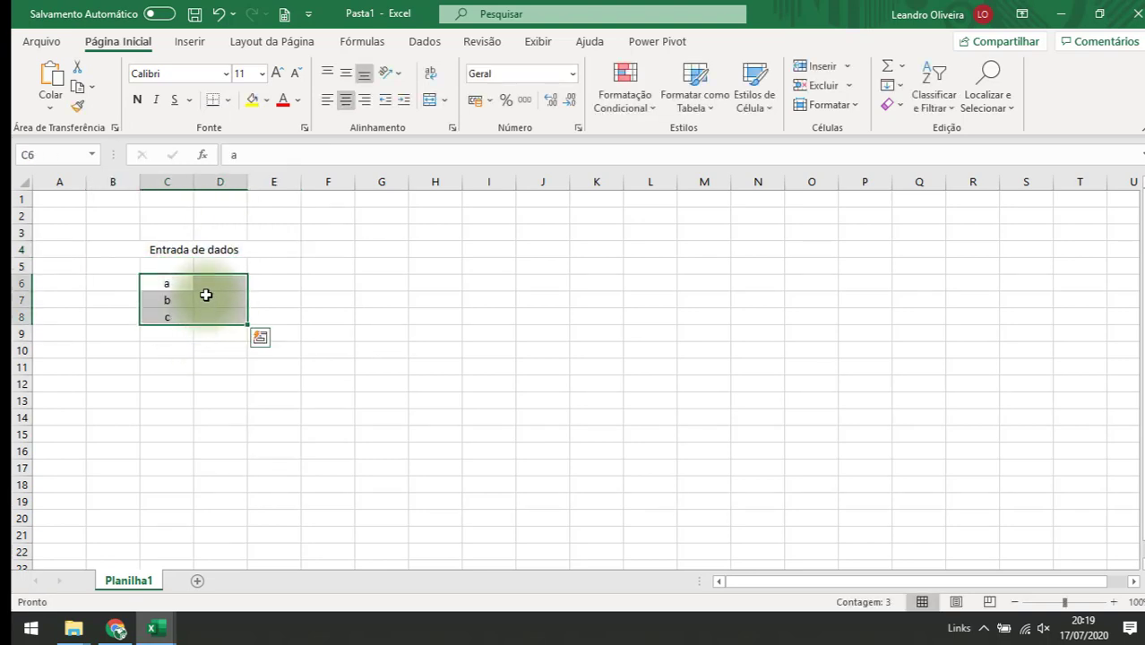
left_click(229, 100)
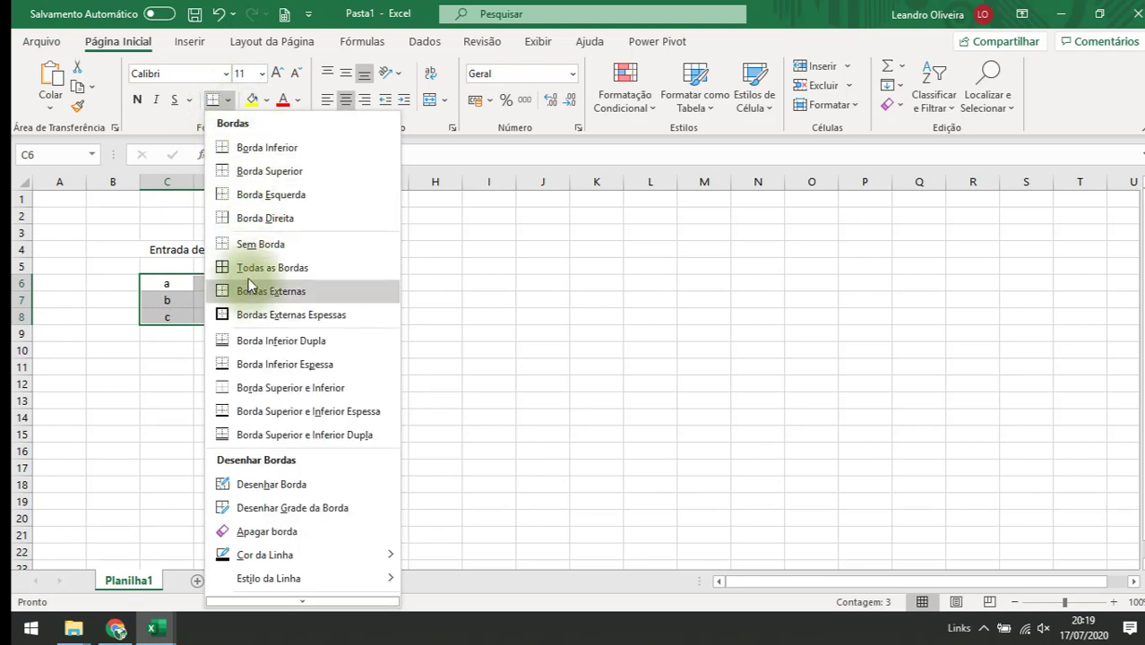
left_click(250, 274)
Add outside borders around the merged heading in row 4 and around the block B5:E9.
left_click(182, 249)
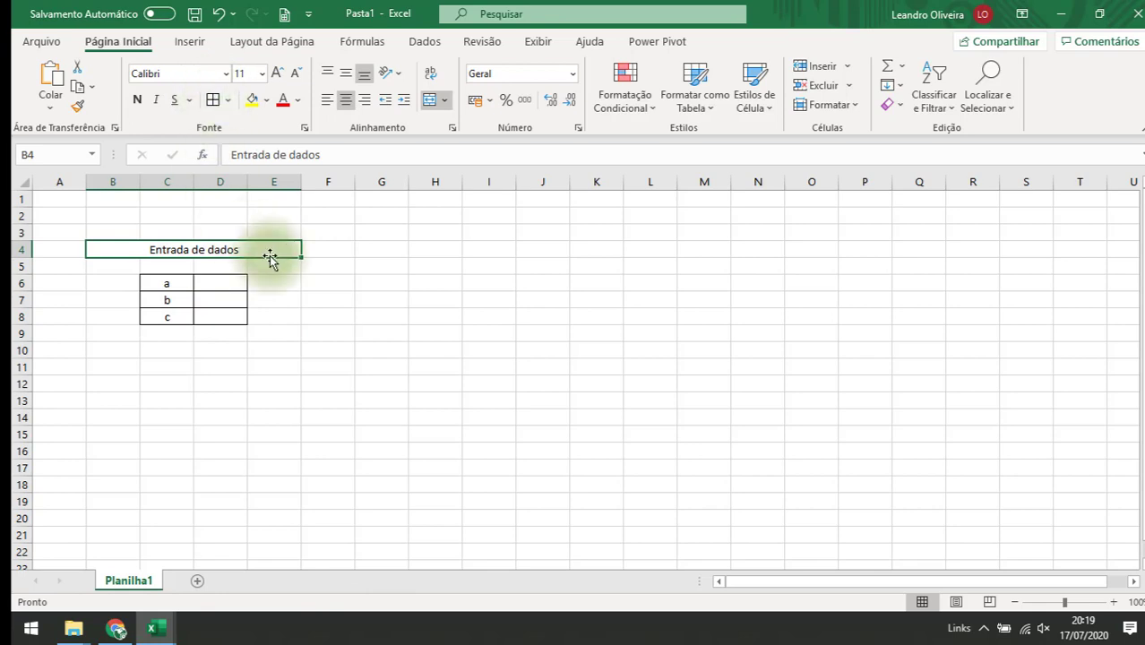
left_click_drag(110, 266, 273, 330)
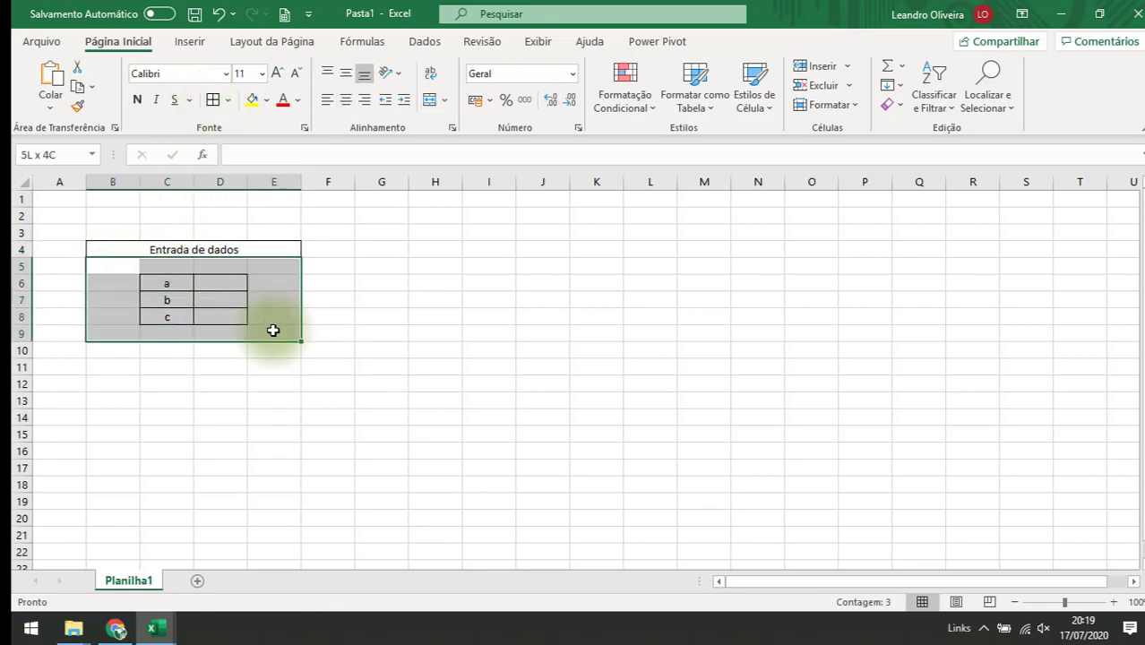
left_click(228, 101)
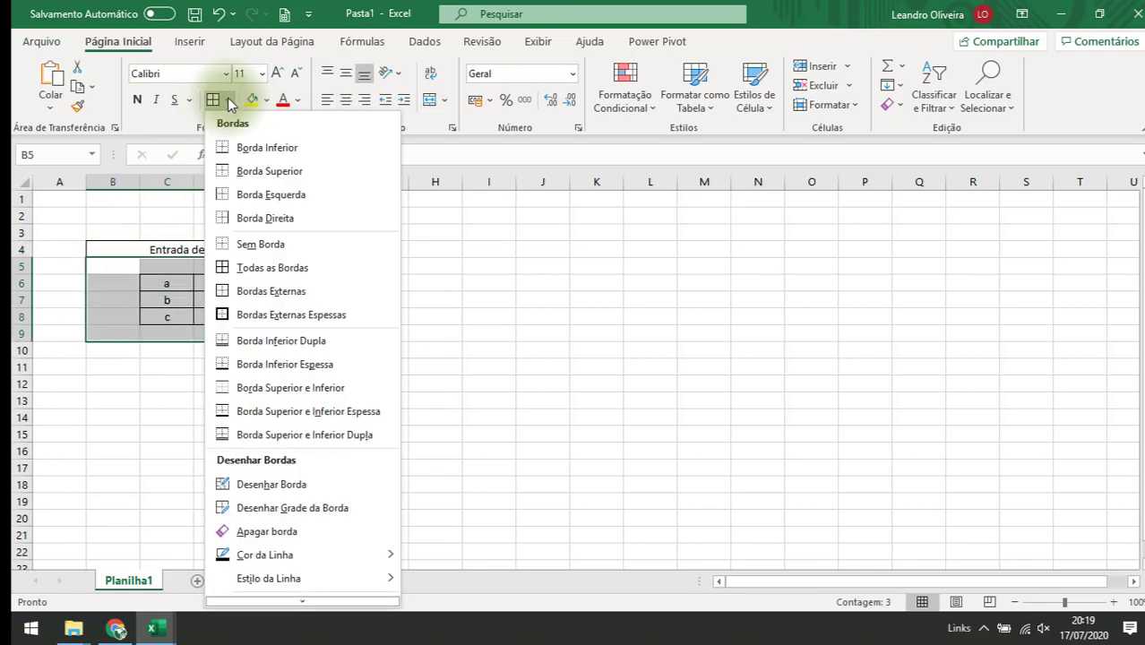
left_click(260, 293)
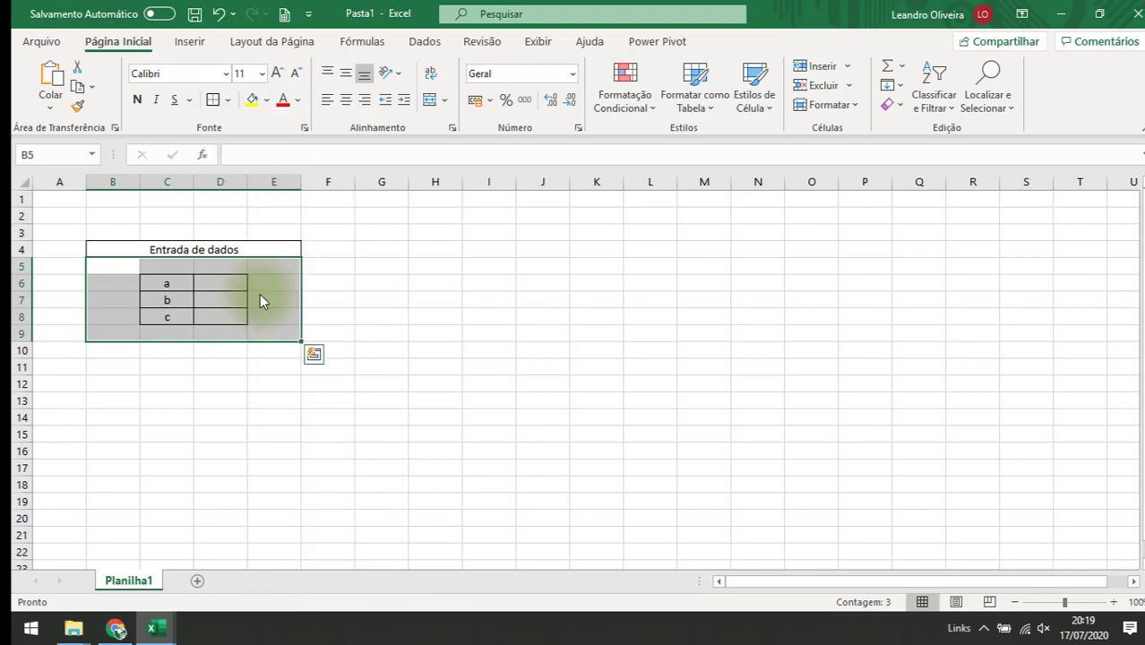
left_click(322, 281)
Format the "Entrada de dados" heading as 14-point bold text.
left_click(218, 251)
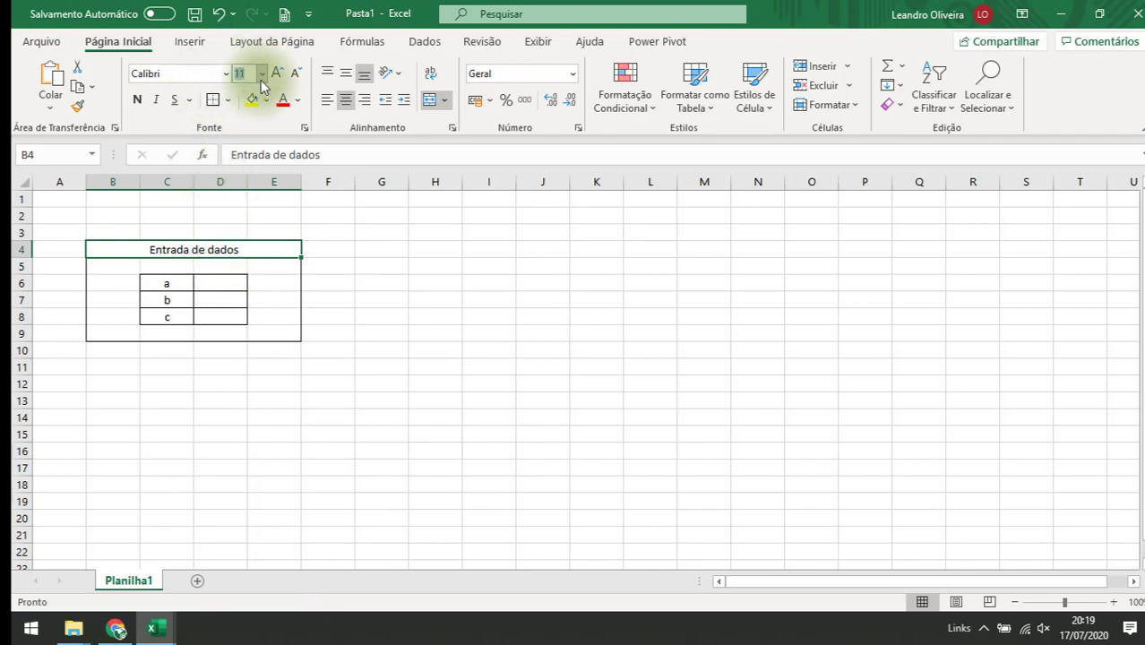
type("14")
key("Return")
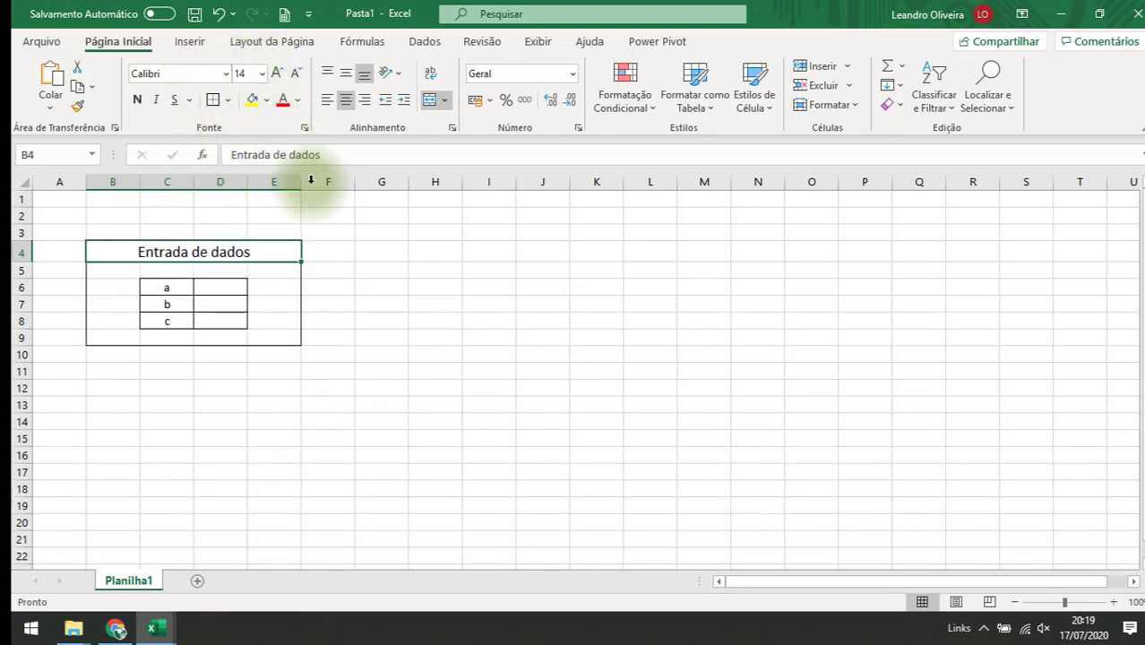
left_click(138, 100)
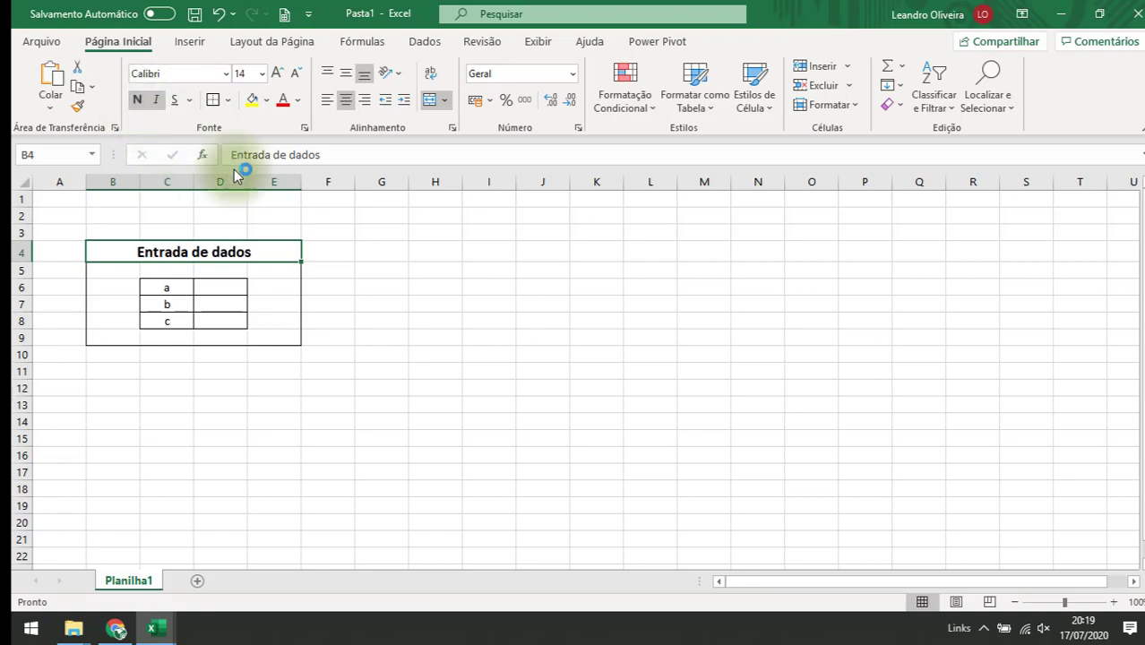
left_click(382, 261)
Copy the "Entrada de dados" heading to B10 and replace the copy's text with "Equação".
left_click(247, 256)
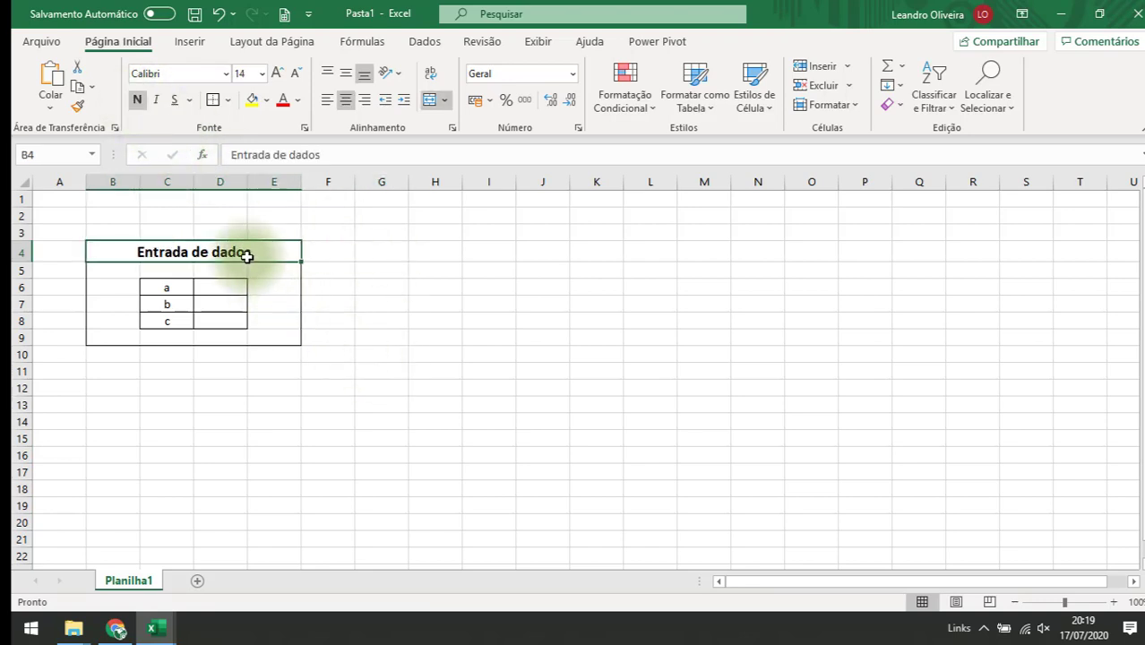
left_click(121, 357)
type("Entrada de dados")
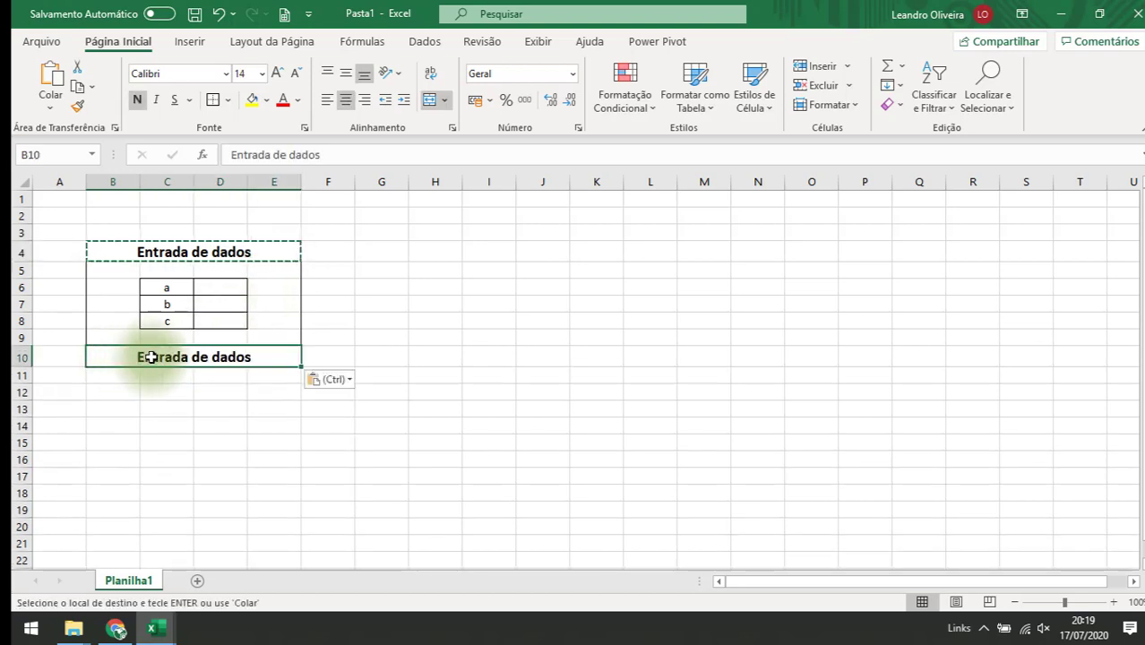
type("Equação")
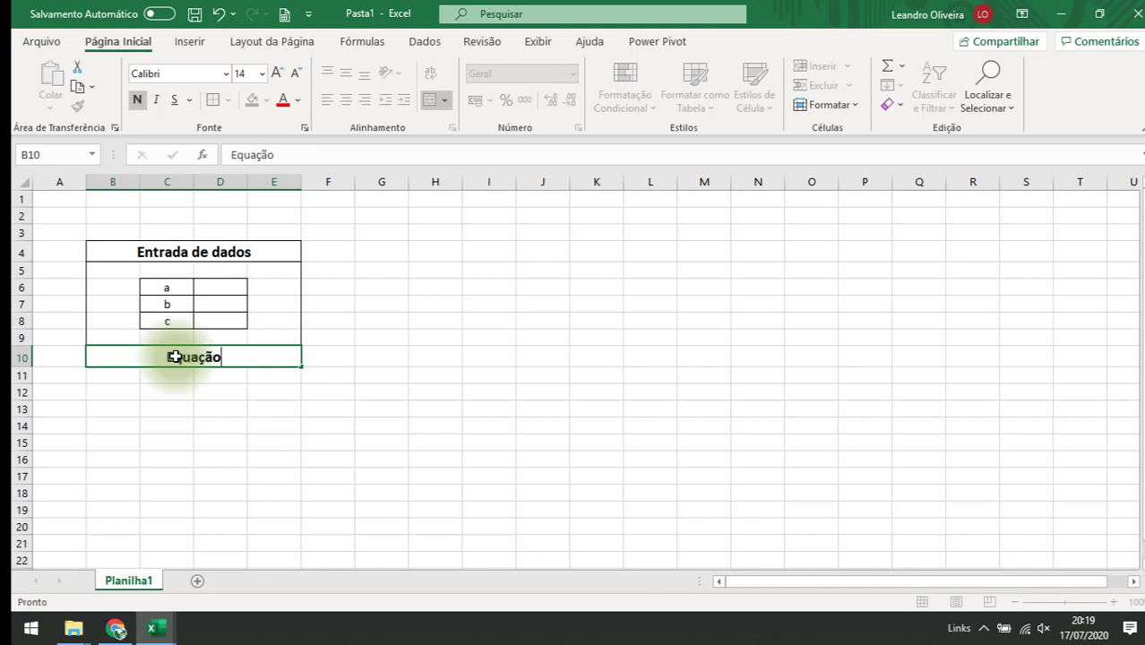
key("Return")
Merge and center cells B11:E11 below the "Equação" heading and give them an outside border.
left_click_drag(128, 375, 280, 376)
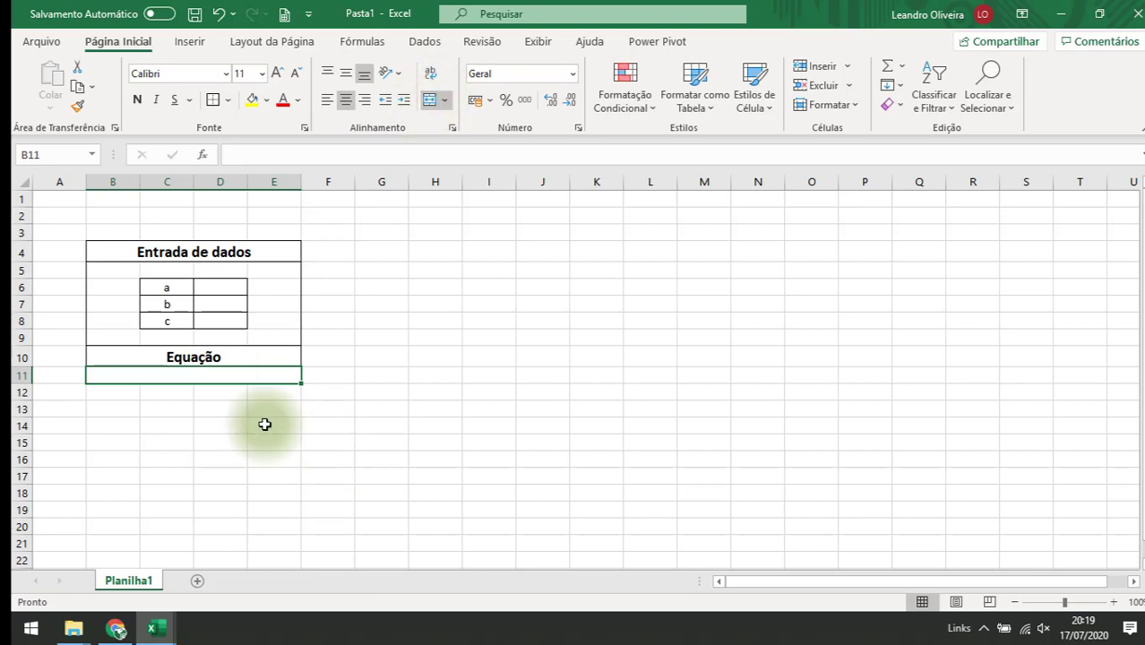
left_click(214, 101)
left_click(347, 396)
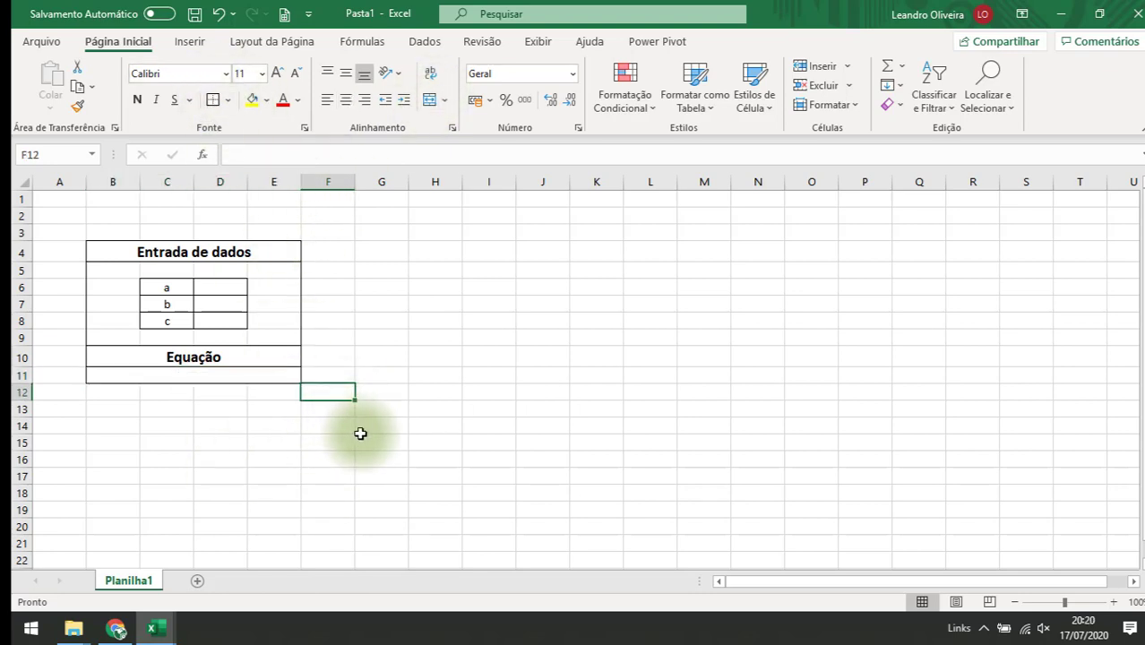
Copy the "Equação" heading together with the empty merged row beneath it and paste them starting at B12.
left_click(225, 357)
left_click(224, 374)
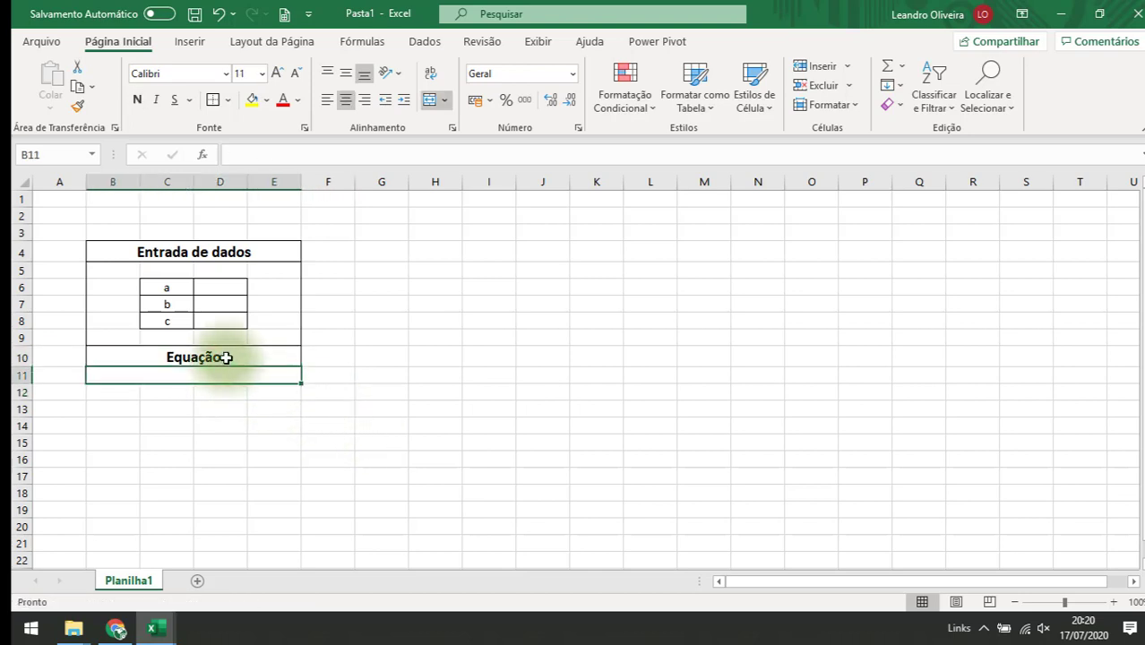
left_click(225, 374)
left_click_drag(228, 359, 228, 370)
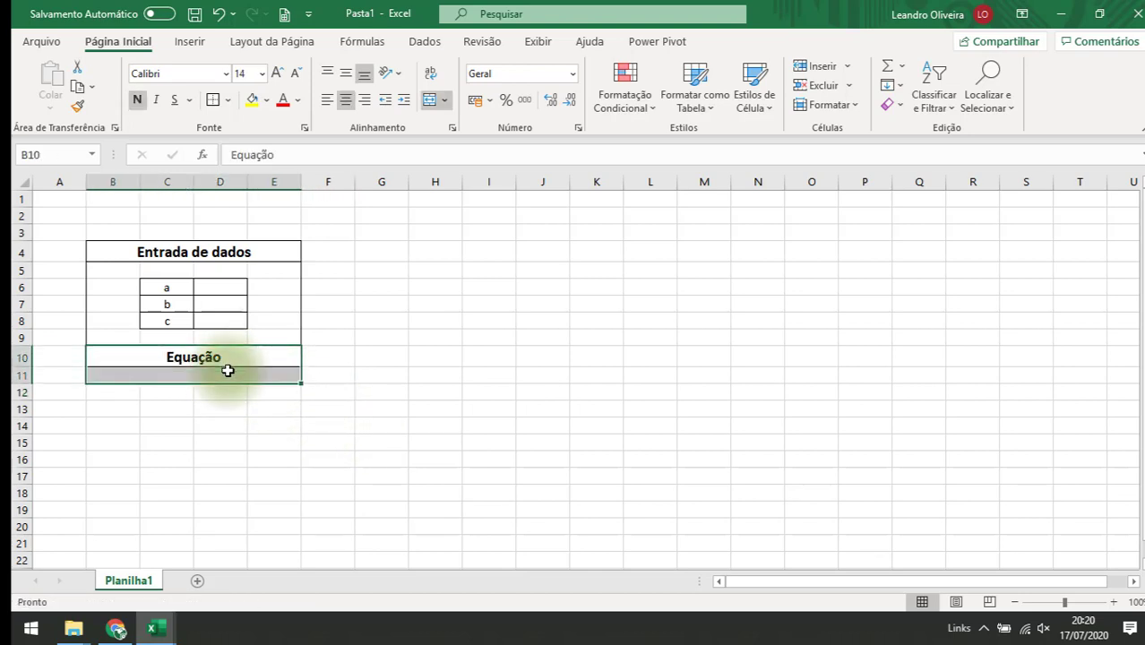
key("ctrl+c")
left_click(122, 395)
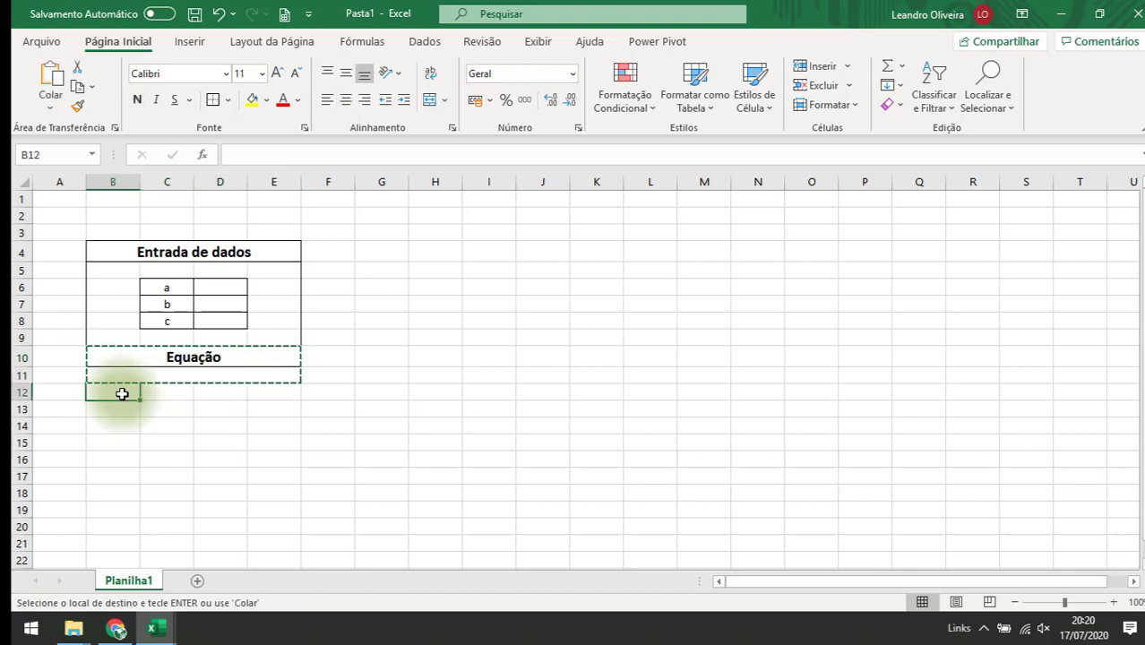
key("ctrl+v")
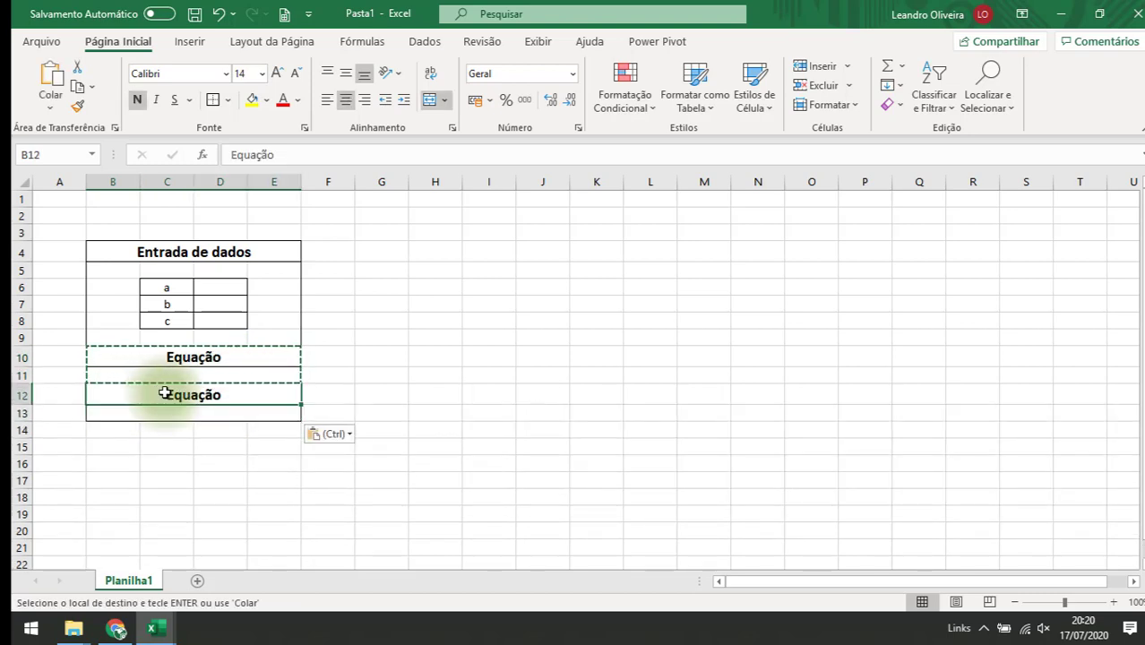
Replace the heading text in B12 with "Delta Δ", inserting the Greek capital letter Delta as a symbol.
type("Delta")
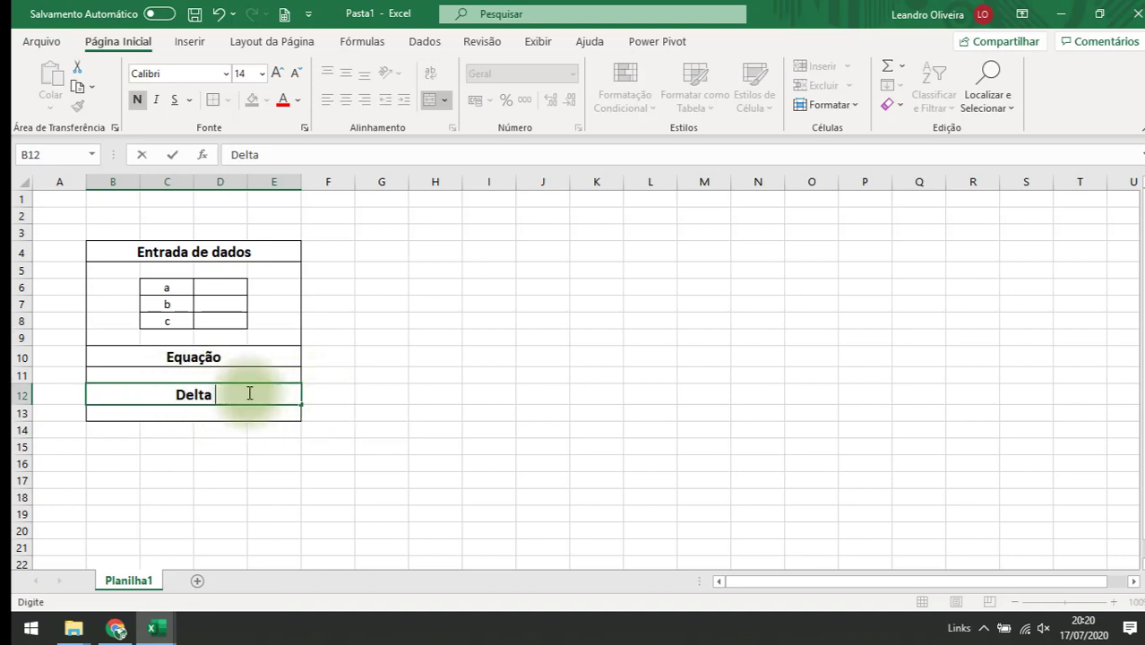
left_click(190, 43)
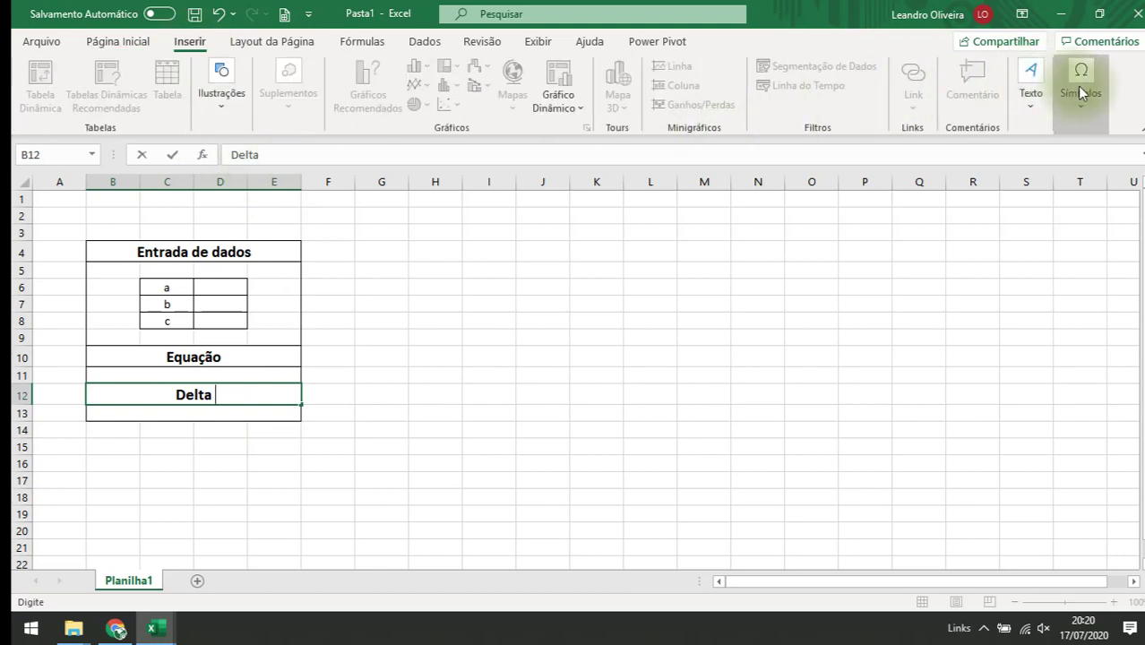
left_click(1080, 107)
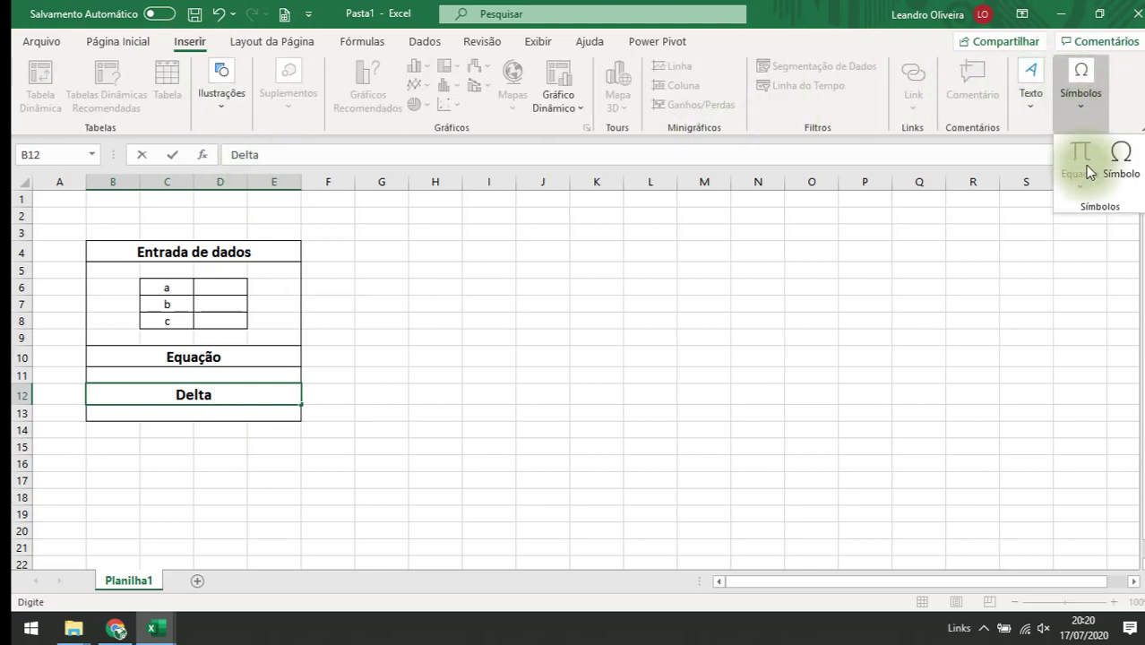
left_click(1116, 166)
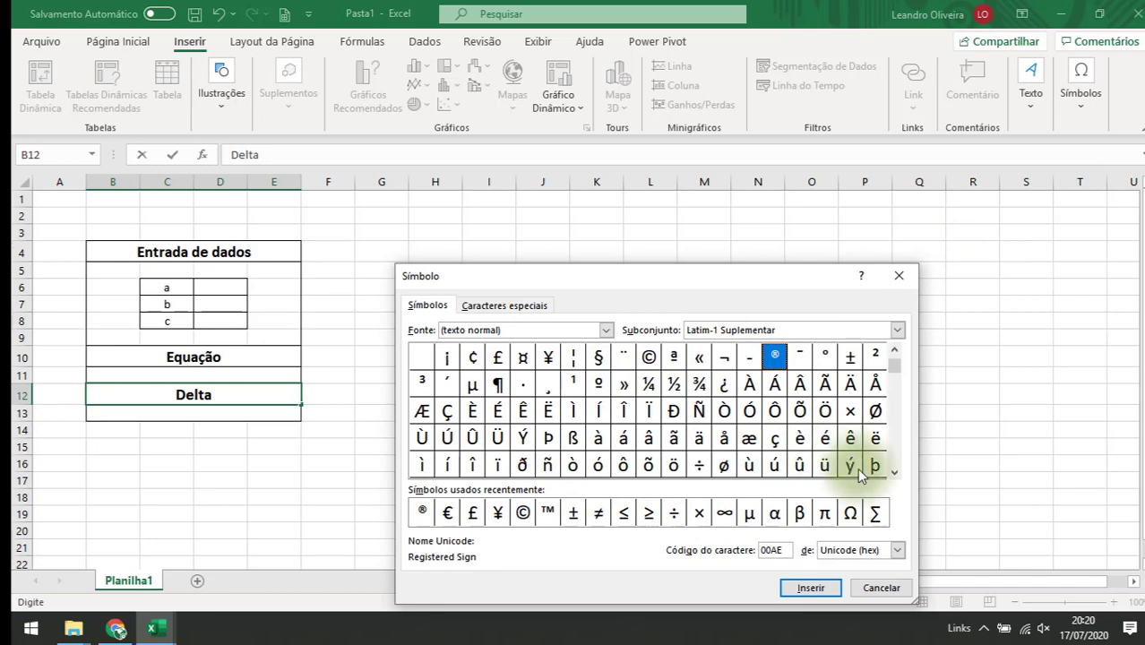
left_click_drag(893, 476, 893, 475)
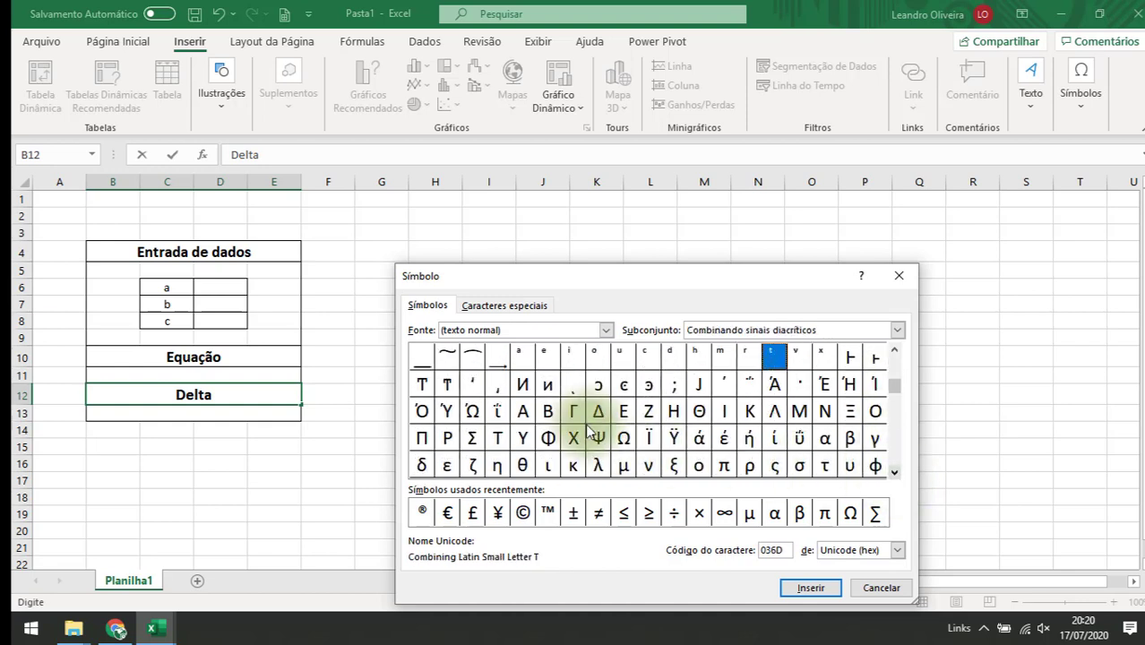
left_click(809, 588)
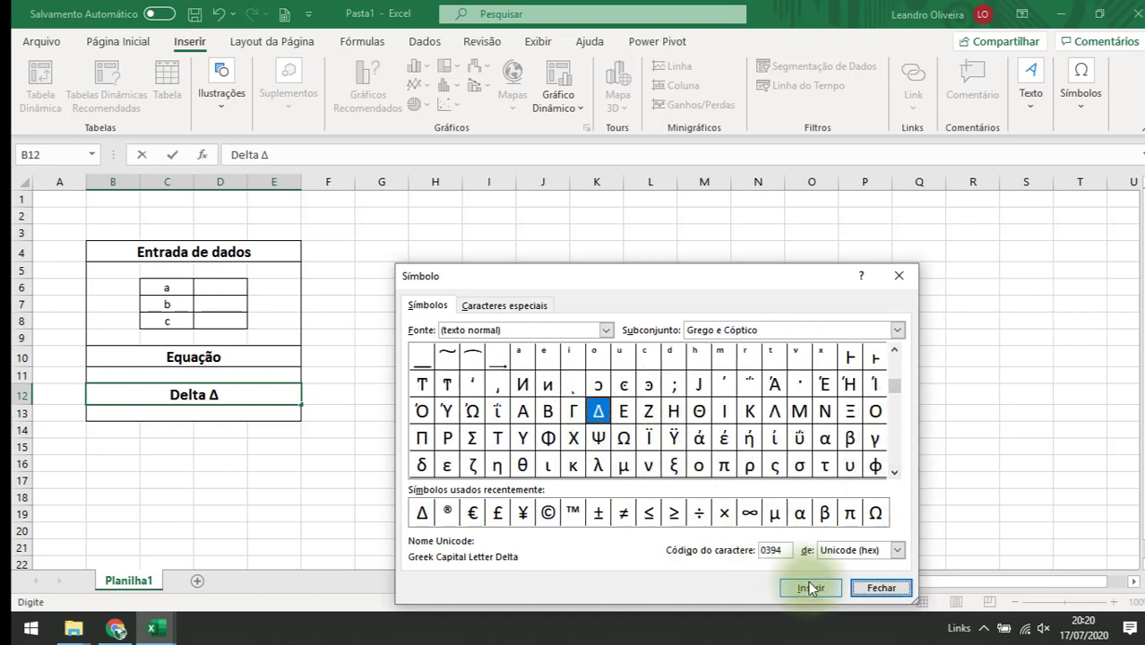
left_click(880, 588)
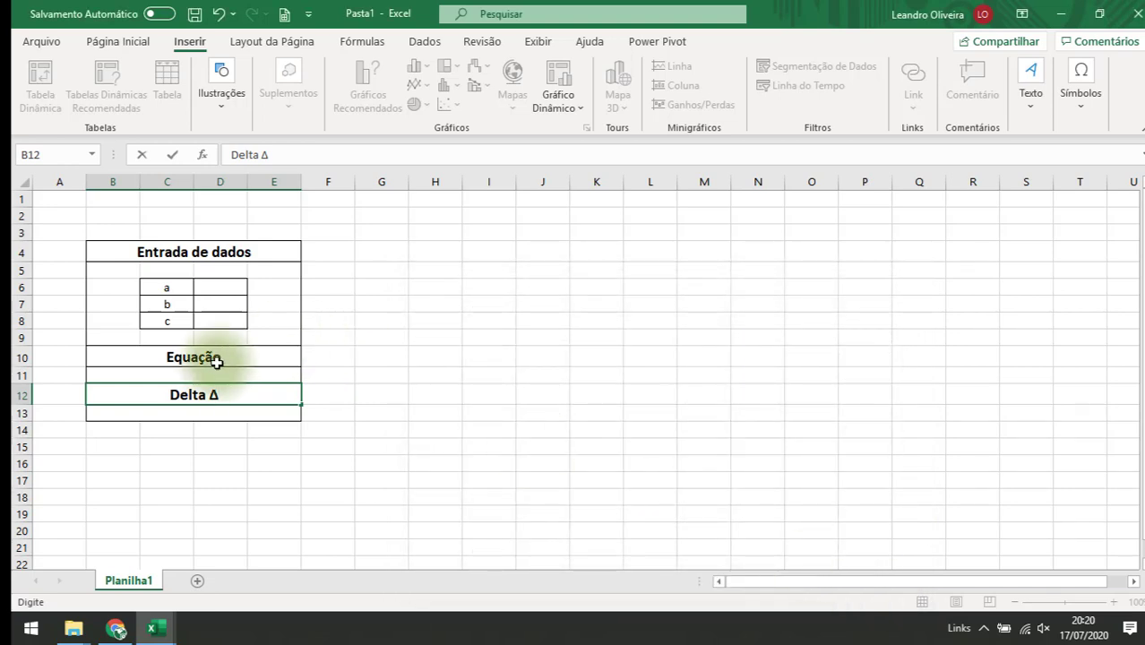
Copy the "Delta Δ" heading to B14 and replace the copy's text with "Raízes".
key("Up")
left_click(200, 418)
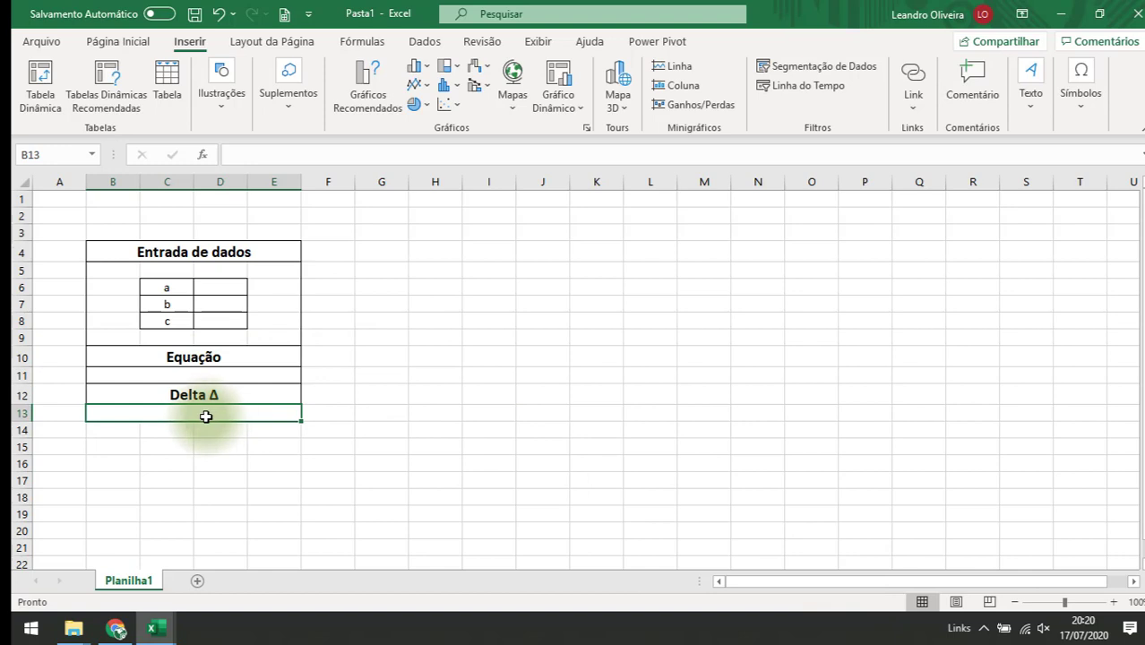
left_click(202, 395)
key("ctrl+c")
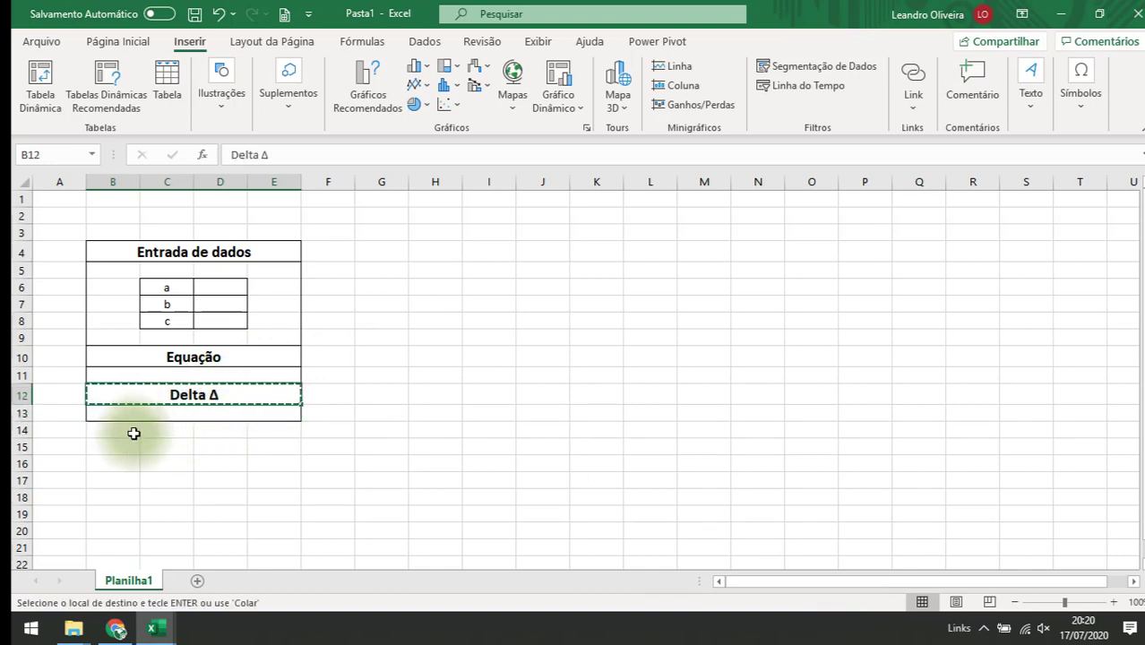
left_click(115, 433)
key("ctrl+v")
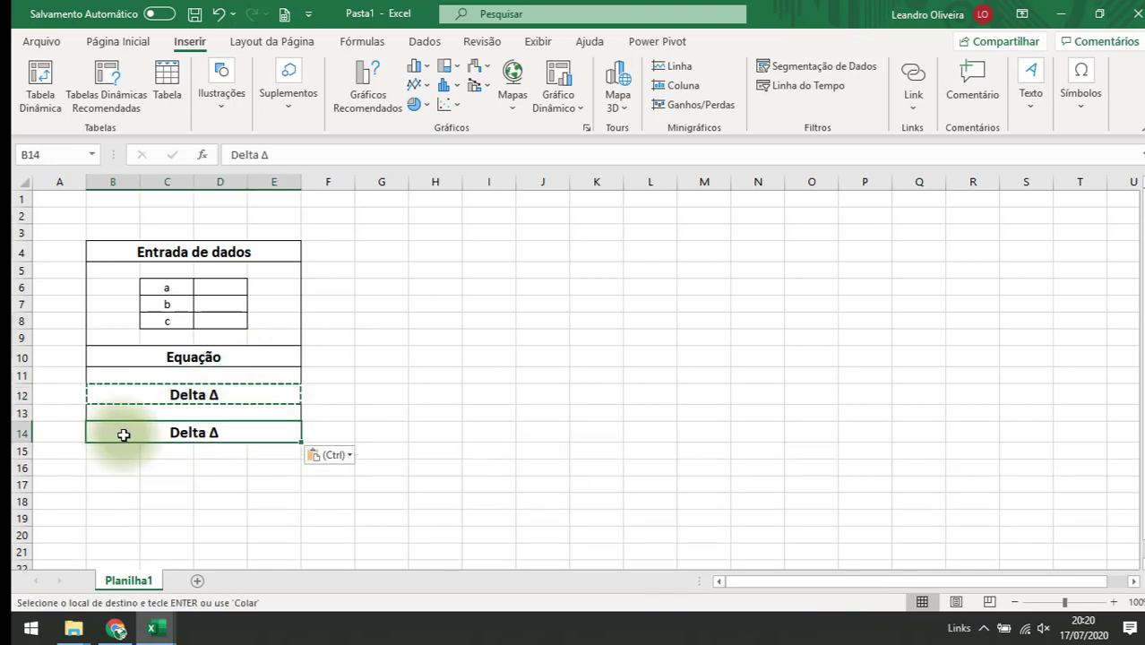
left_click(343, 396)
left_click(211, 431)
type("Ra")
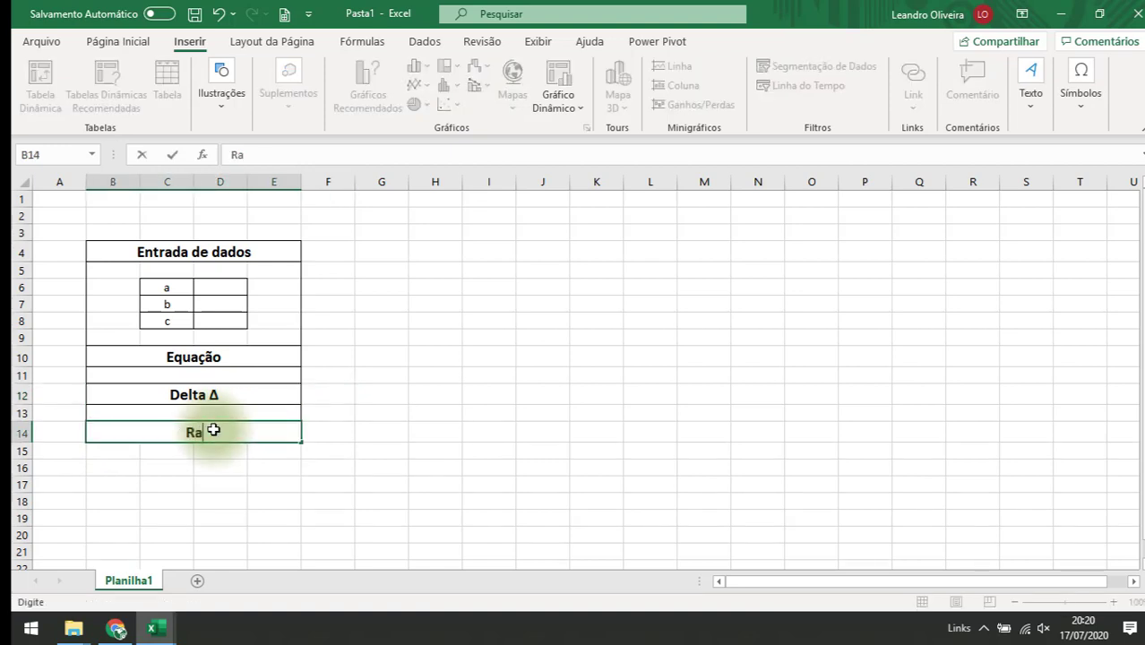
type("ízes")
key("Return")
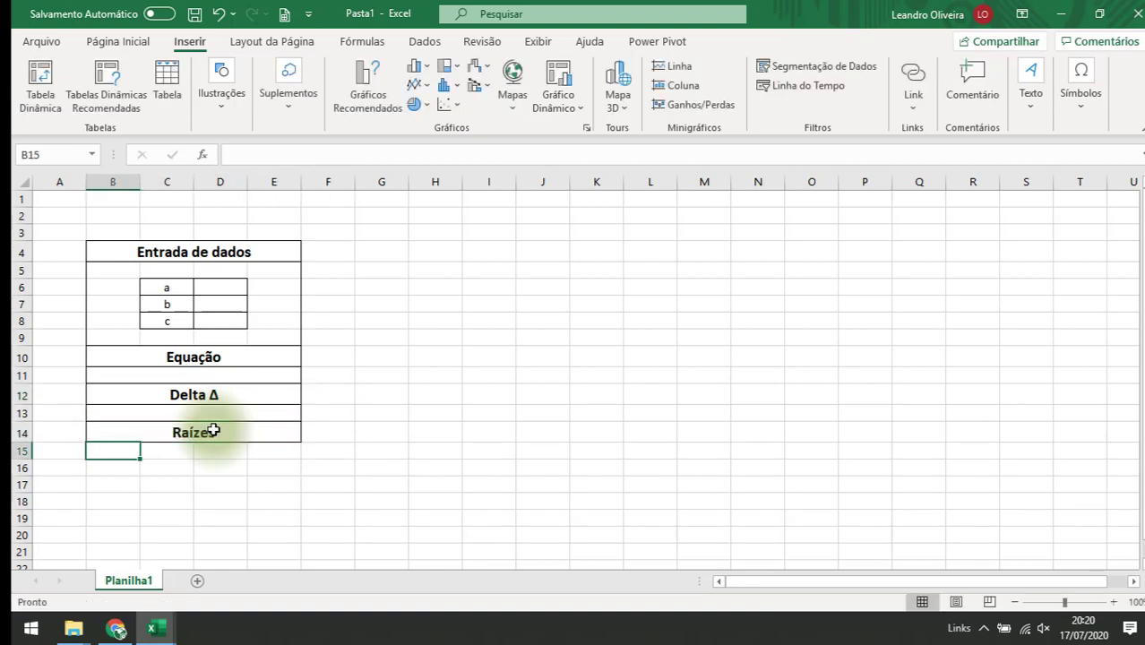
Enter the labels "x1" in C16 and "x2" in C17, and center both horizontally.
left_click(172, 470)
type("x1")
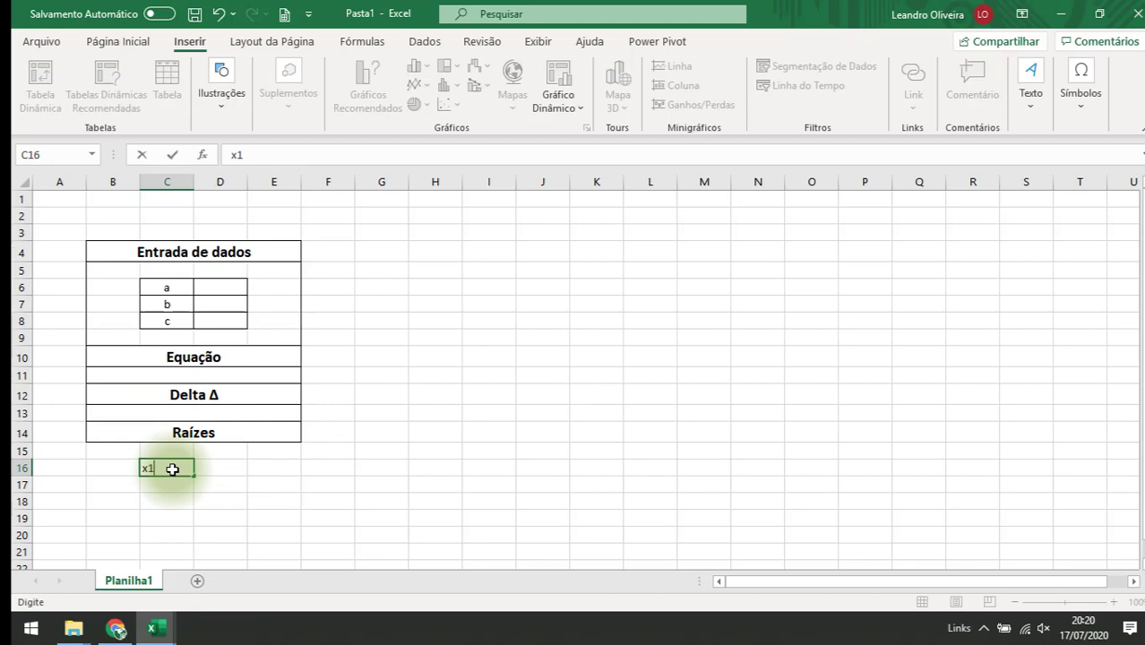
key("Return")
type("x2")
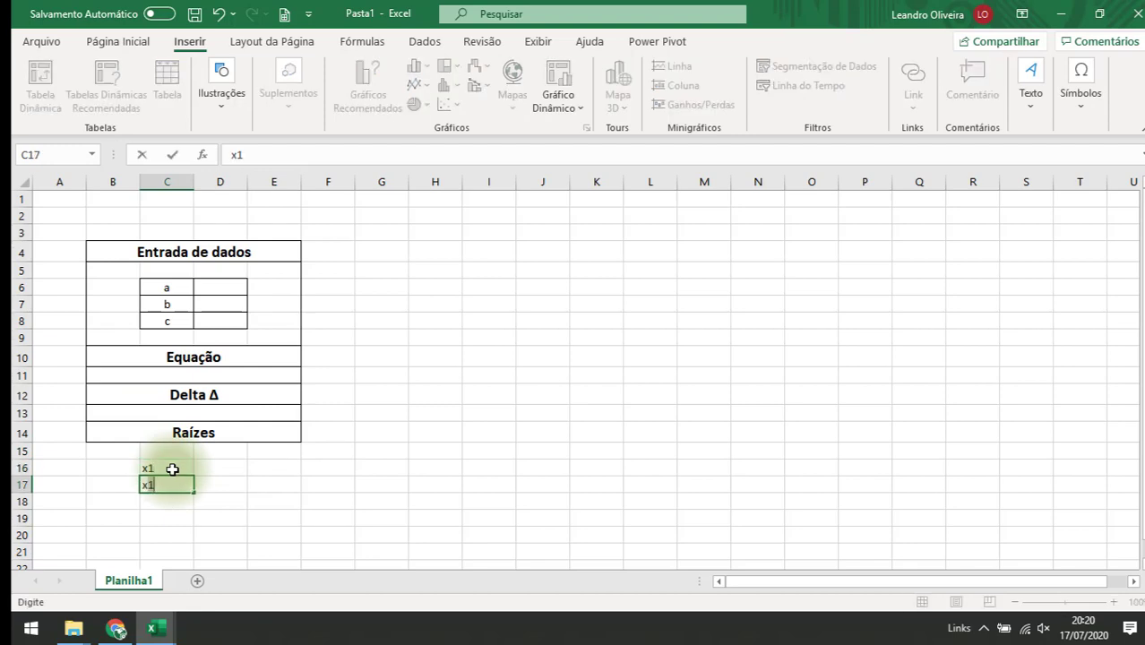
key("Return")
left_click_drag(172, 470, 168, 484)
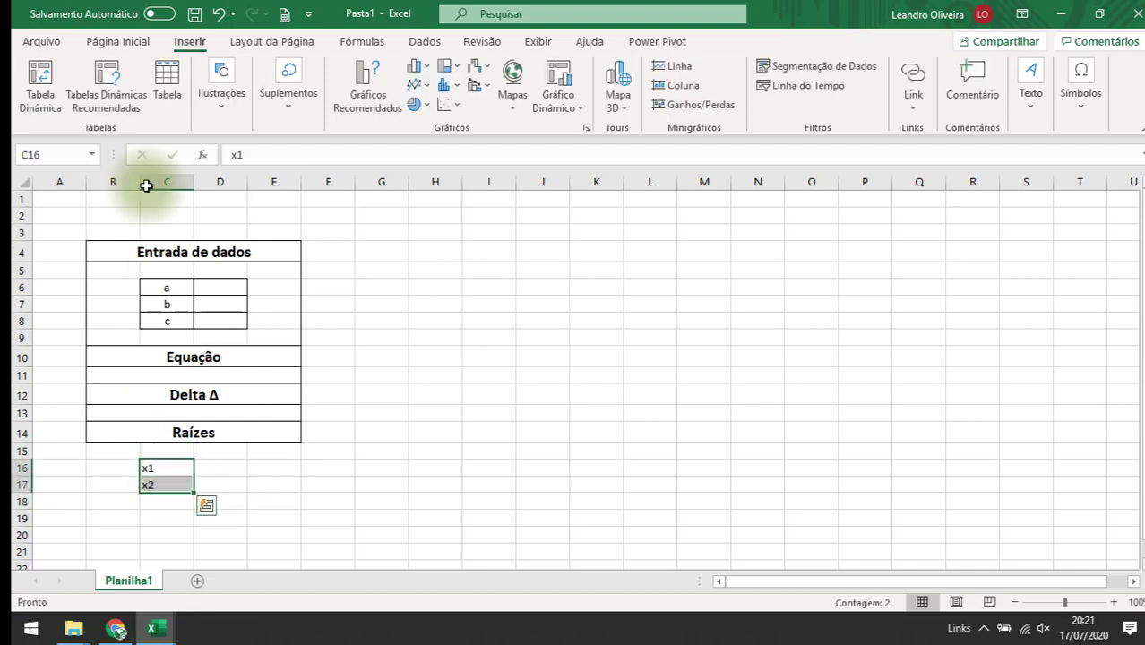
left_click(108, 41)
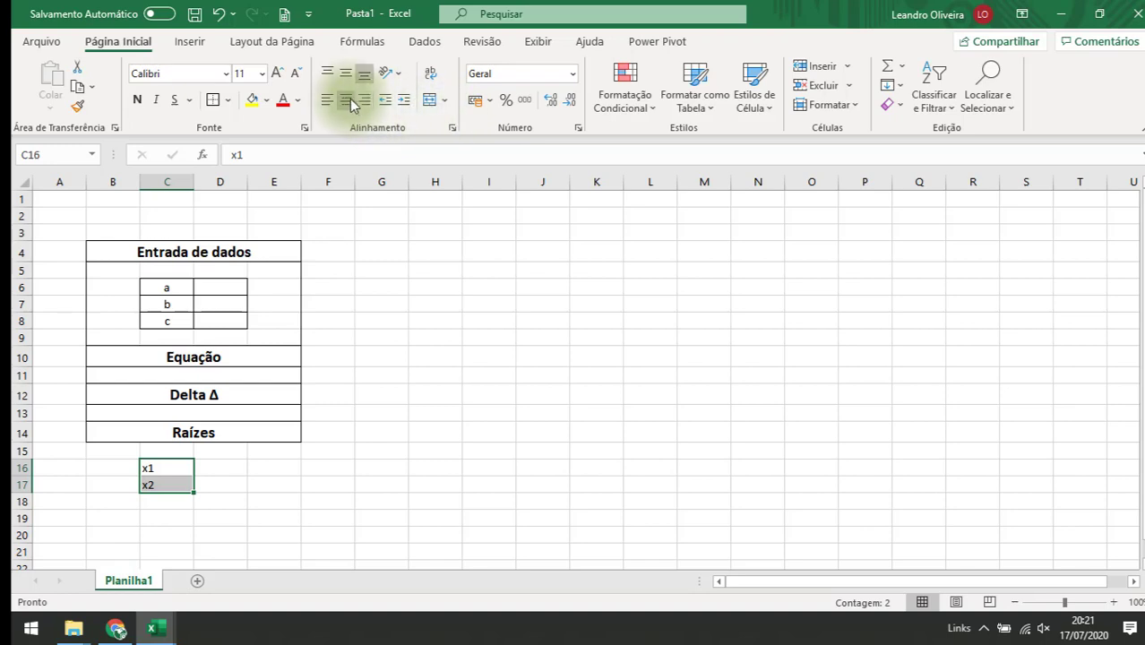
left_click(330, 378)
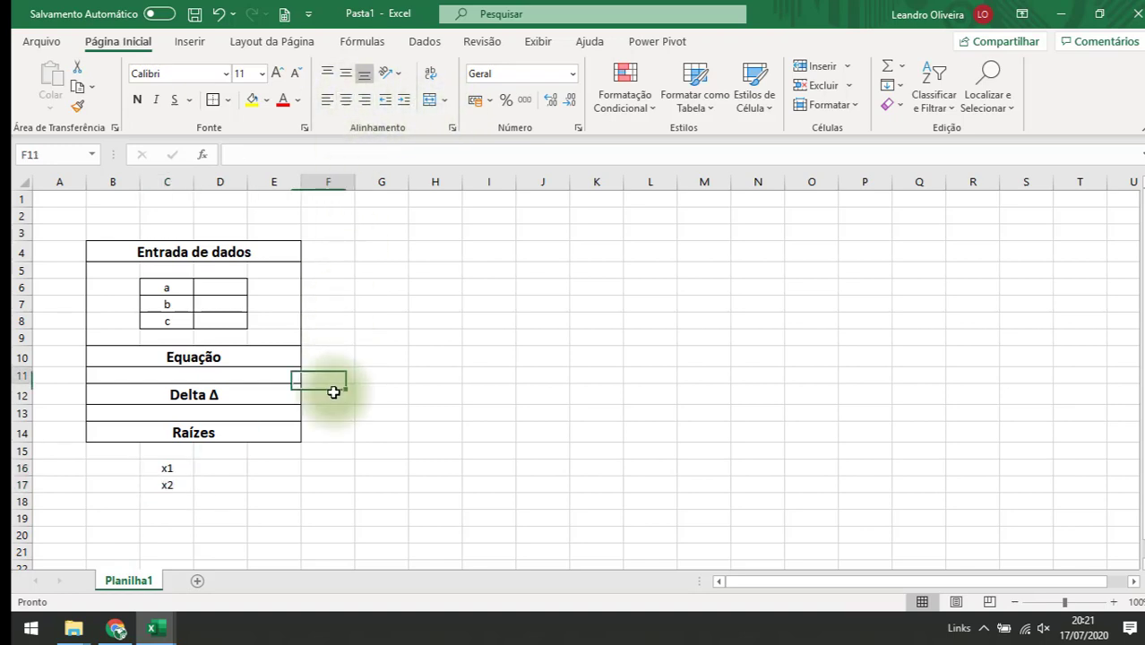
Apply all borders to C16:D17, covering the root labels and their empty value cells.
left_click(221, 469)
left_click_drag(161, 470, 190, 482)
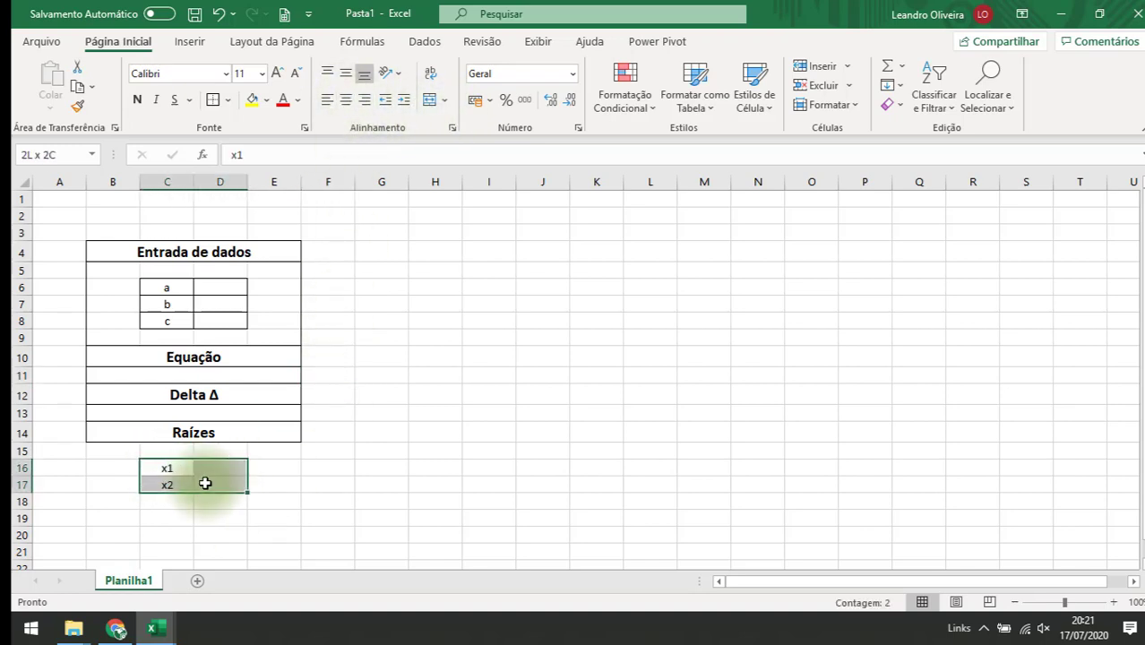
left_click(229, 99)
left_click(252, 269)
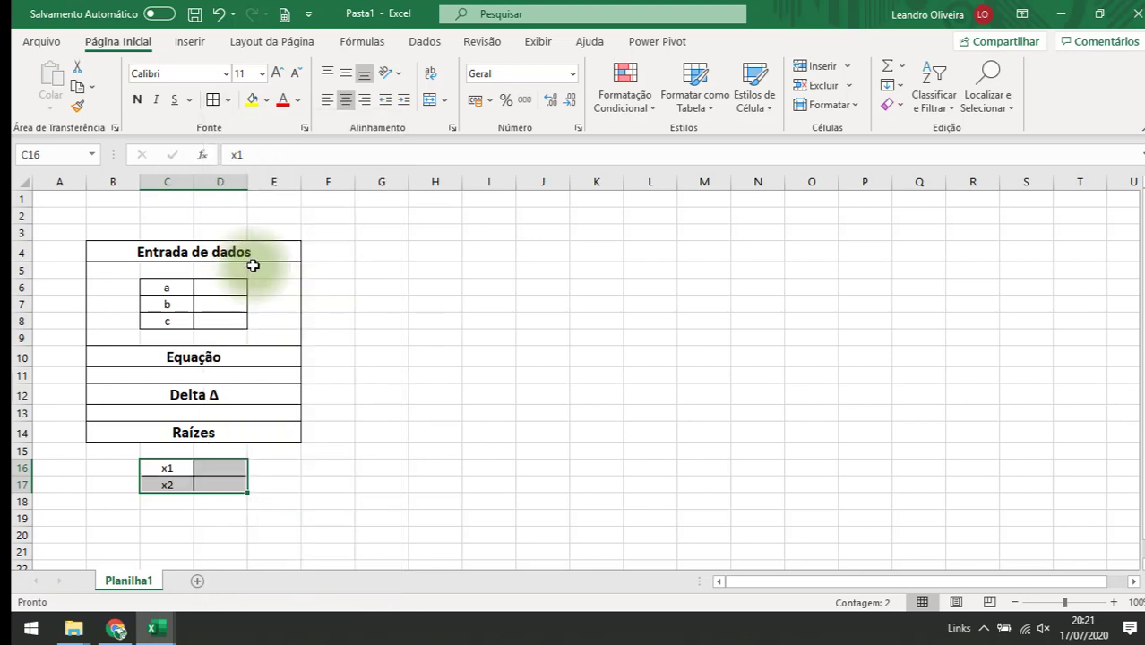
left_click(439, 393)
Put an outside border around B15:E18, enclosing the small x1/x2 table below the "Raízes" heading.
left_click(117, 452)
left_click_drag(202, 473, 261, 502)
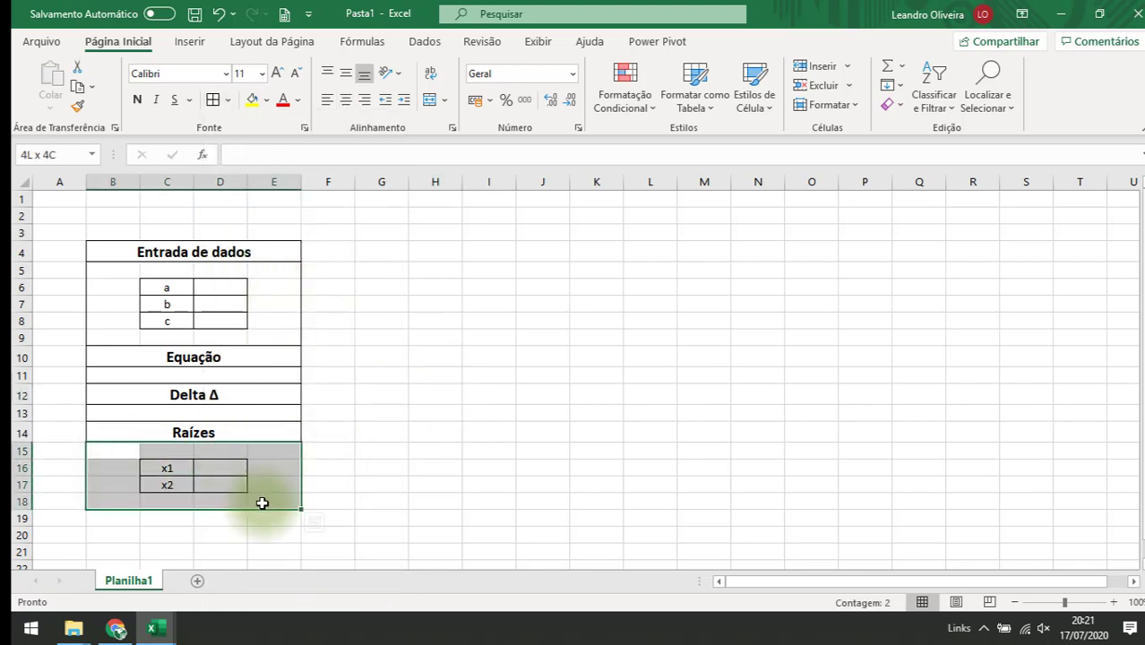
left_click(229, 100)
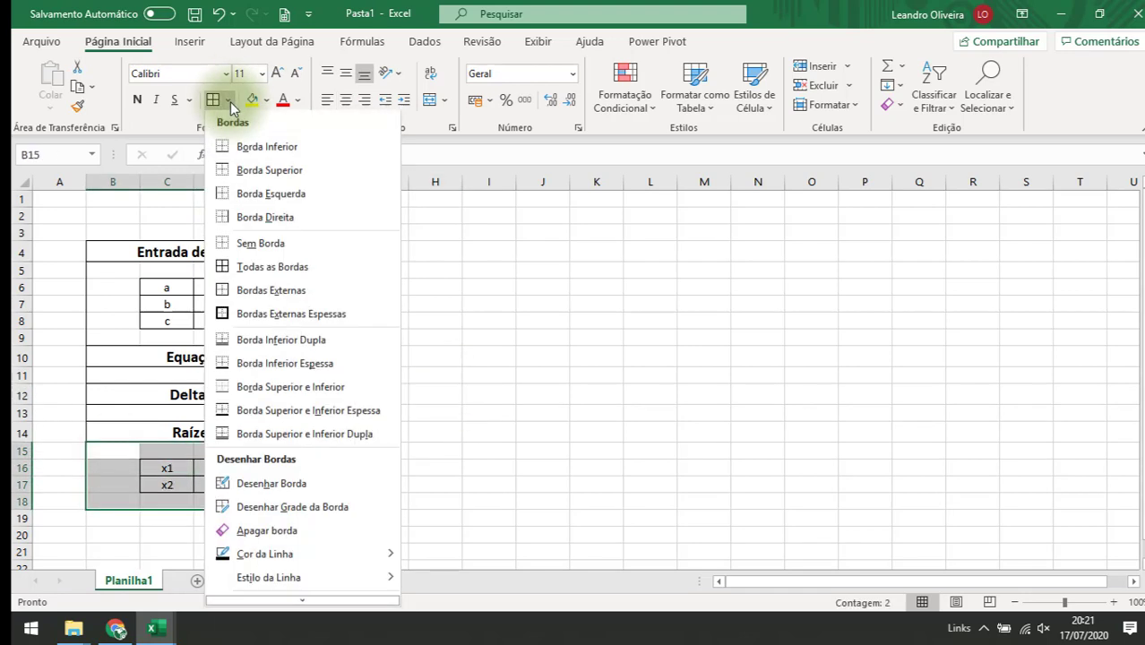
left_click(255, 291)
left_click(484, 387)
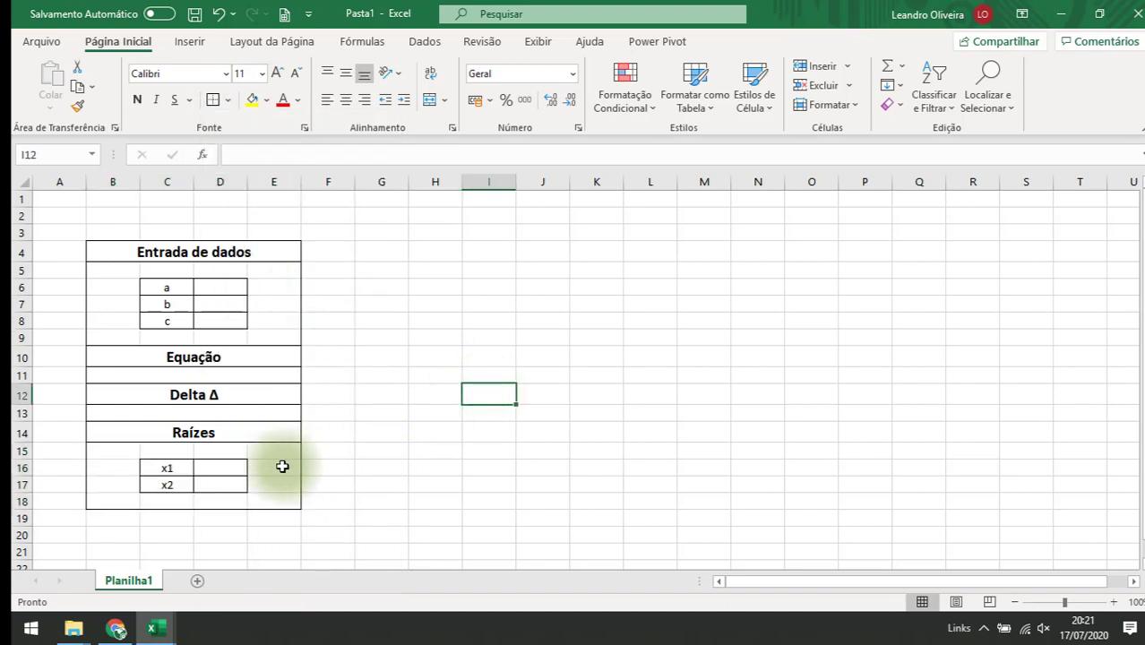
left_click_drag(220, 467, 222, 481)
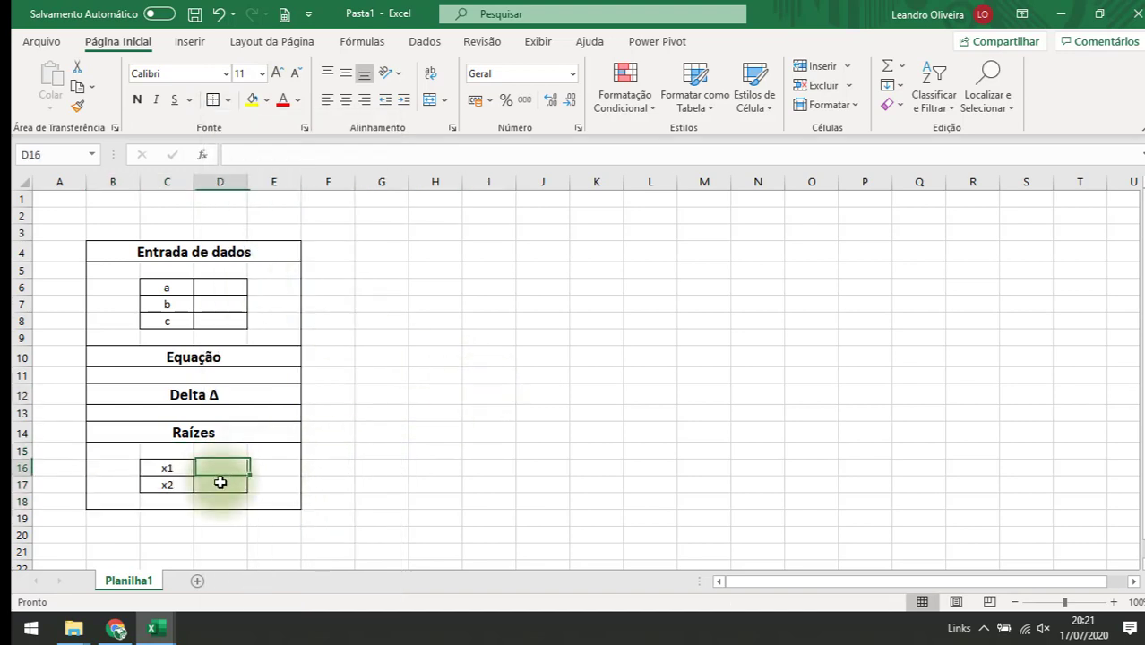
left_click(268, 101)
key("Escape")
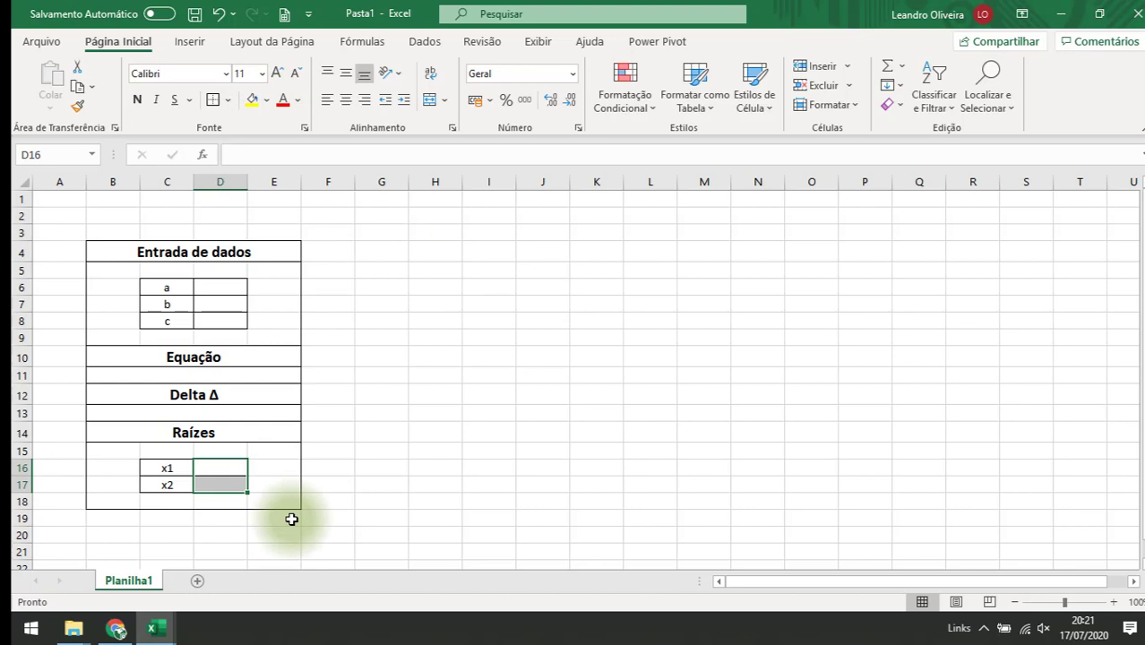
left_click(344, 415)
left_click(358, 321)
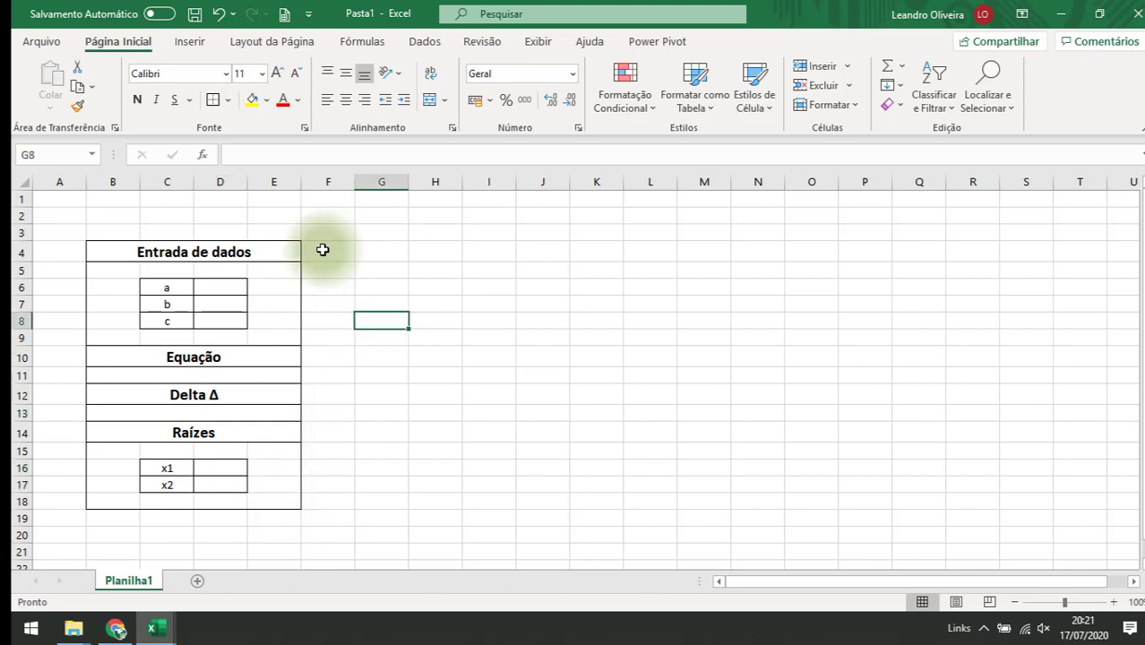
Put an outside border around the empty block F4:I18 beside the data sections.
left_click(322, 250)
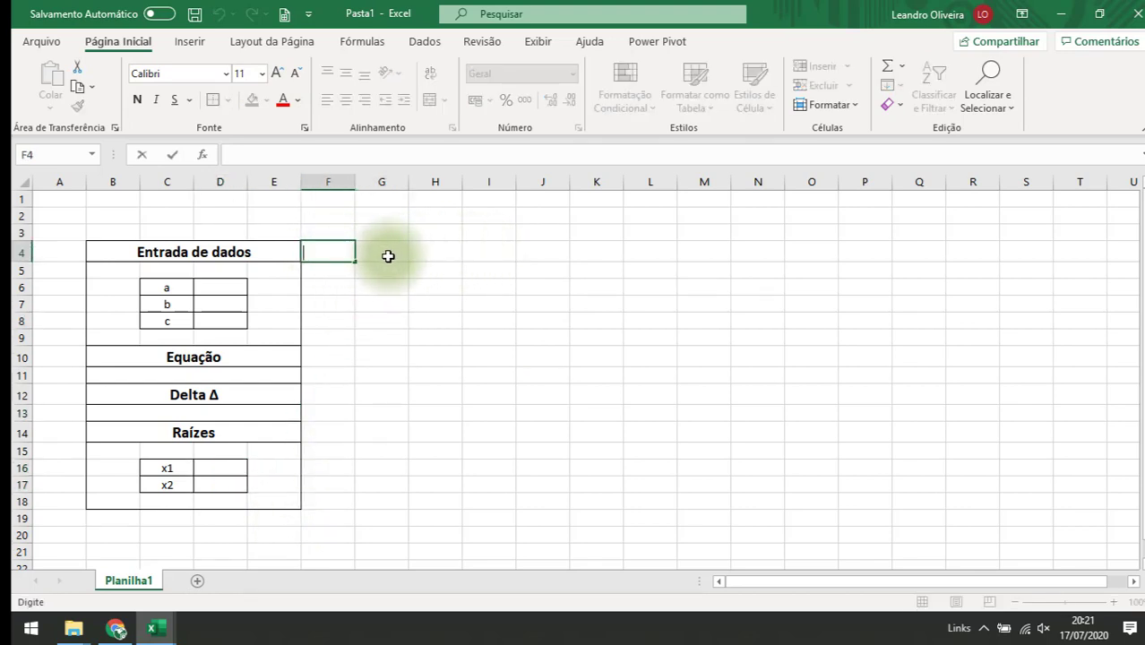
left_click(365, 285)
left_click_drag(123, 233, 466, 502)
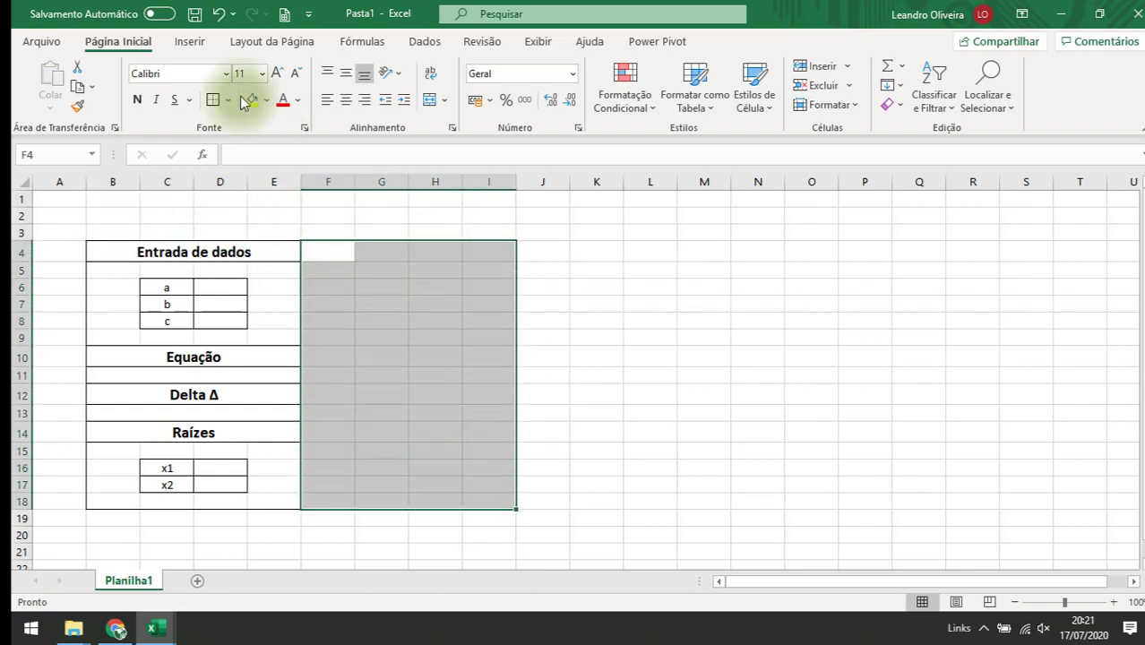
left_click(213, 101)
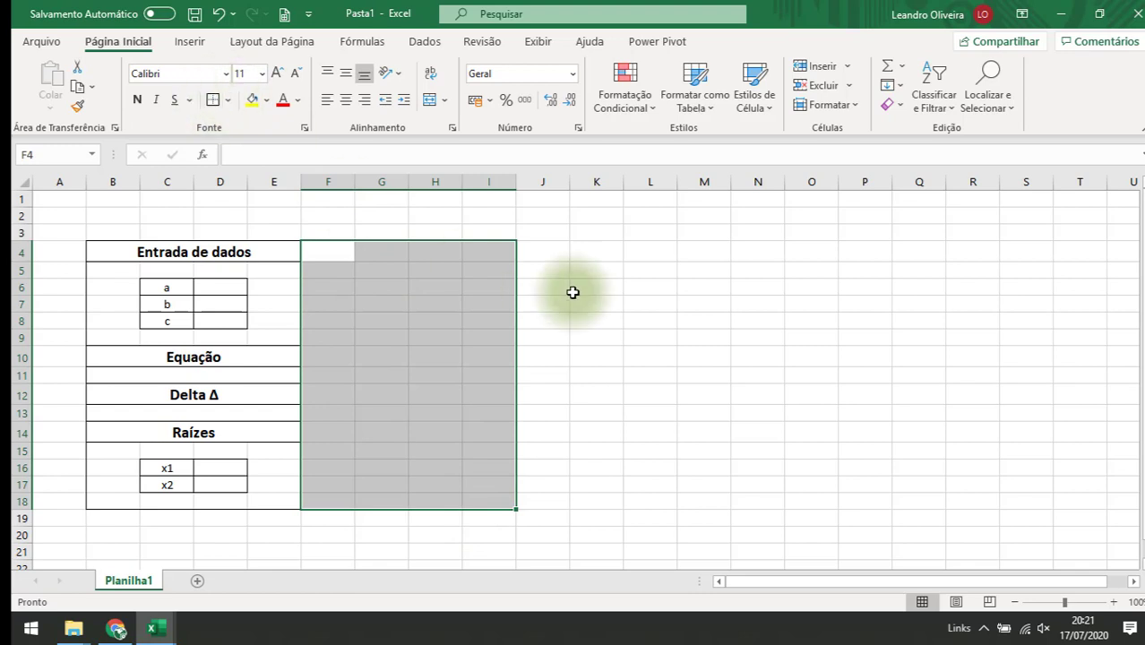
left_click(594, 287)
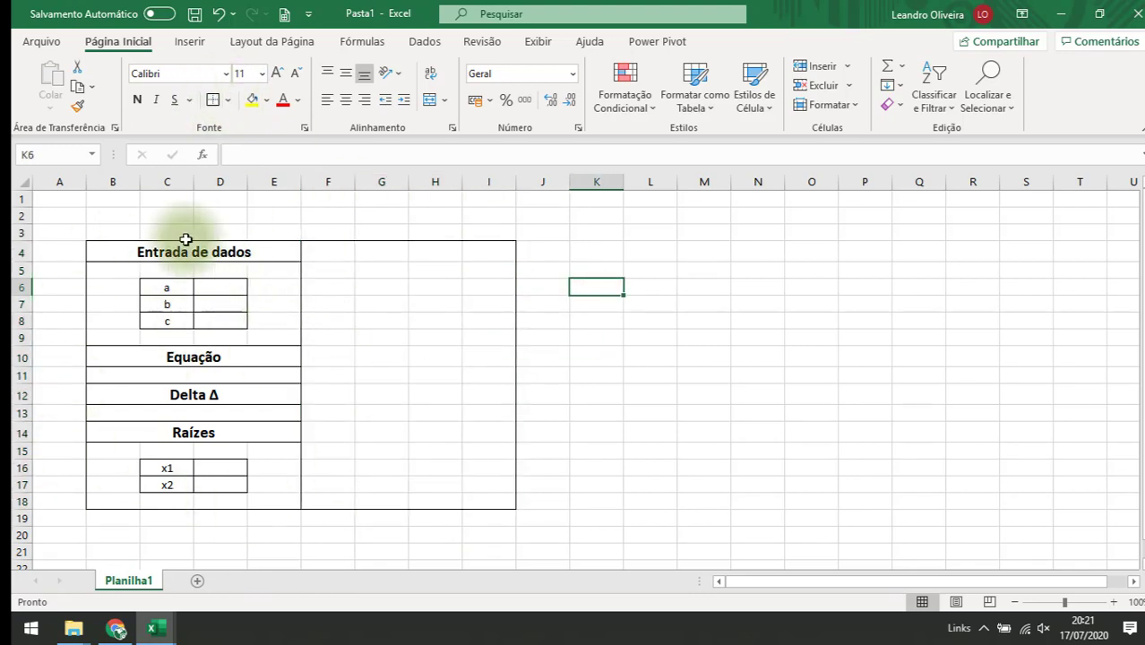
Fill the whole layout B4:I18 with the white theme color.
left_click_drag(113, 252, 480, 501)
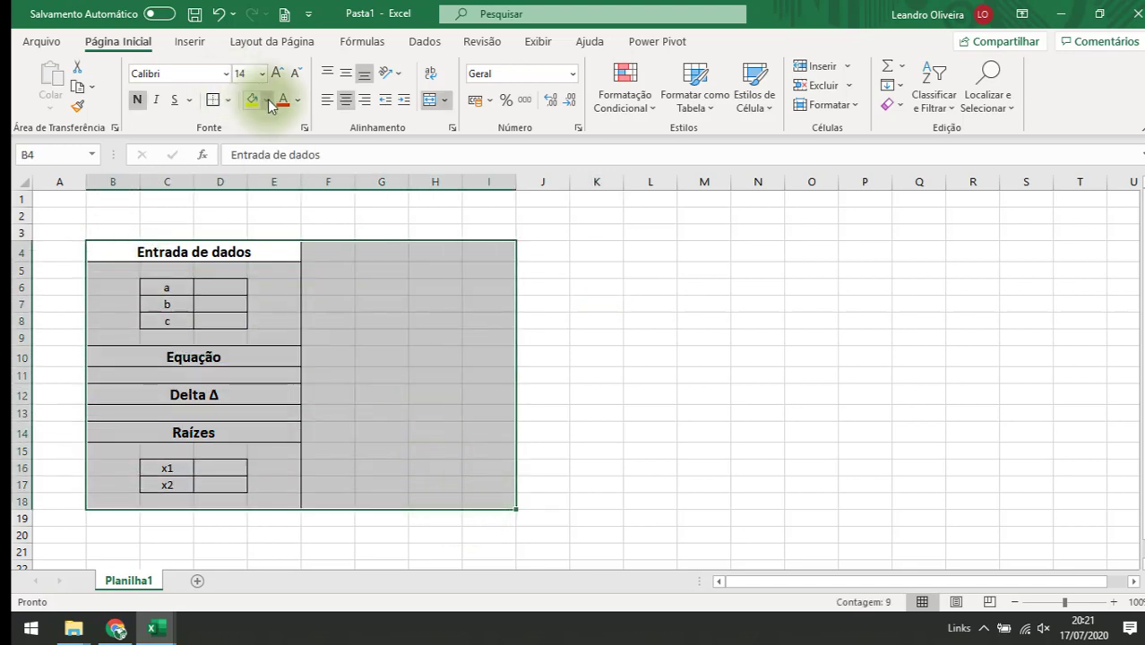
left_click(266, 100)
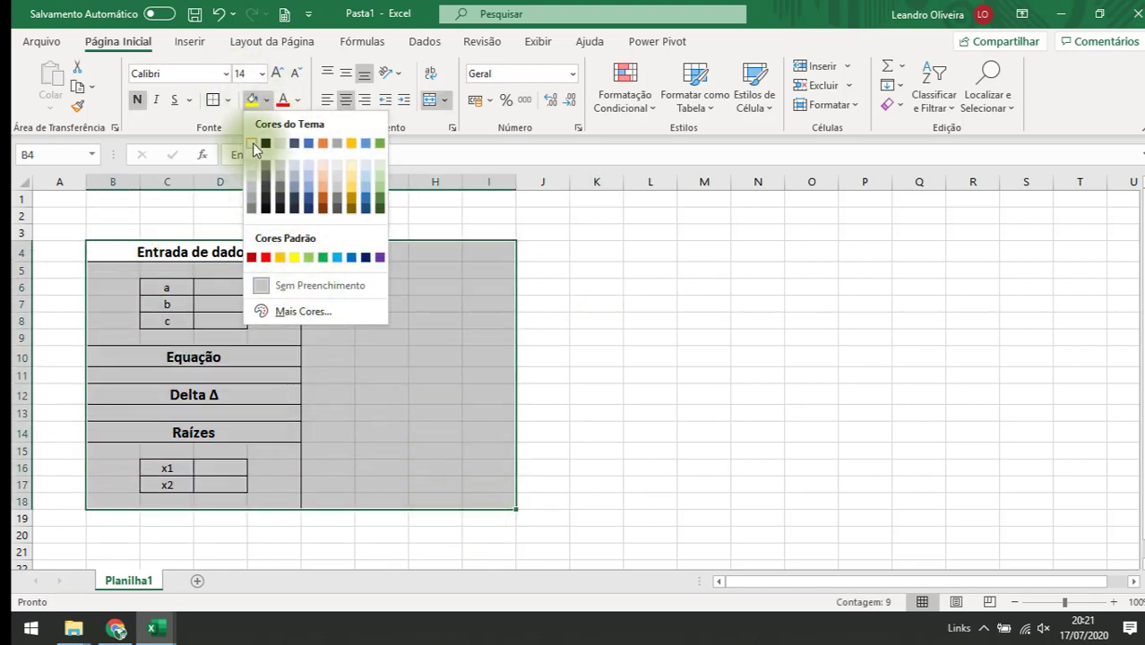
left_click(252, 146)
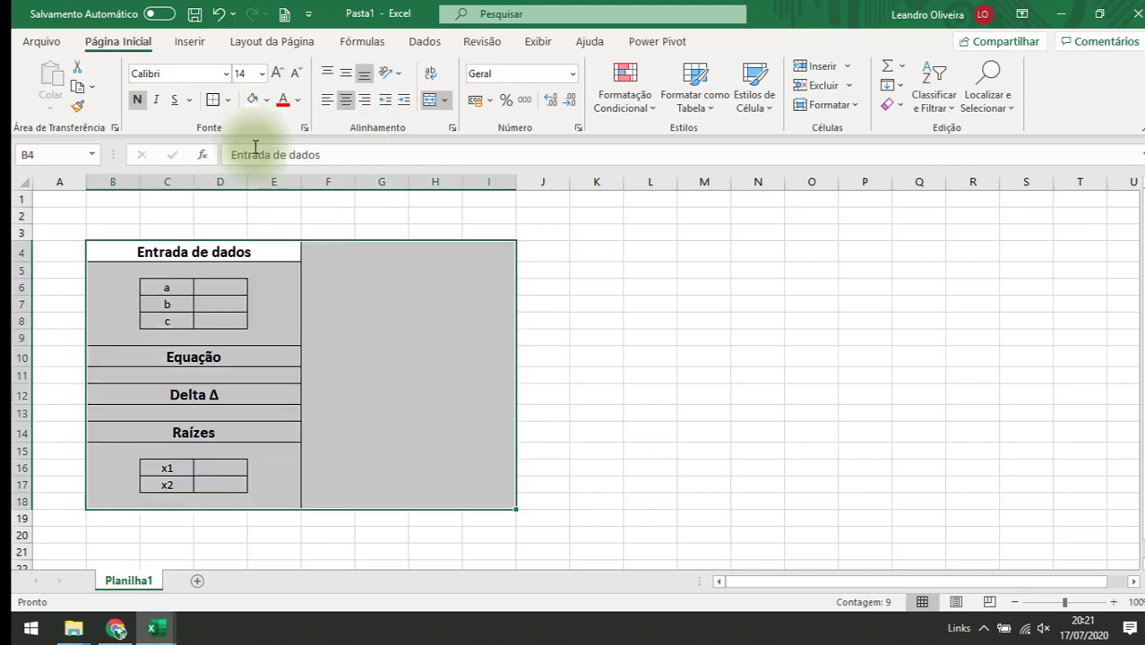
left_click(504, 303)
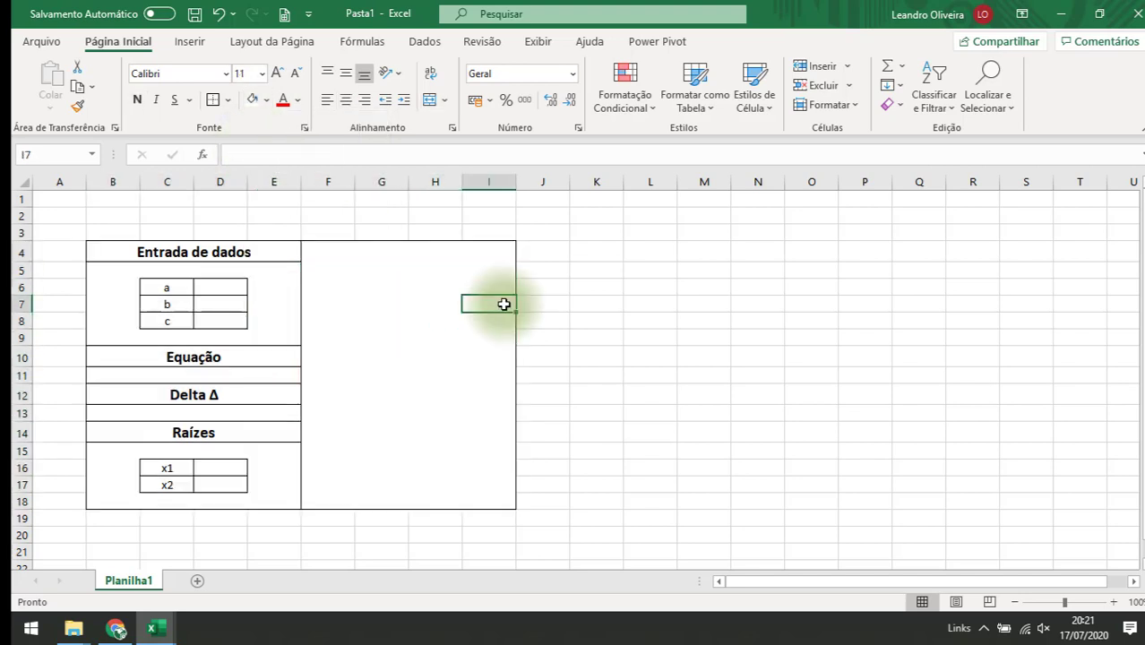
Hide the gridlines of the whole worksheet.
left_click(537, 44)
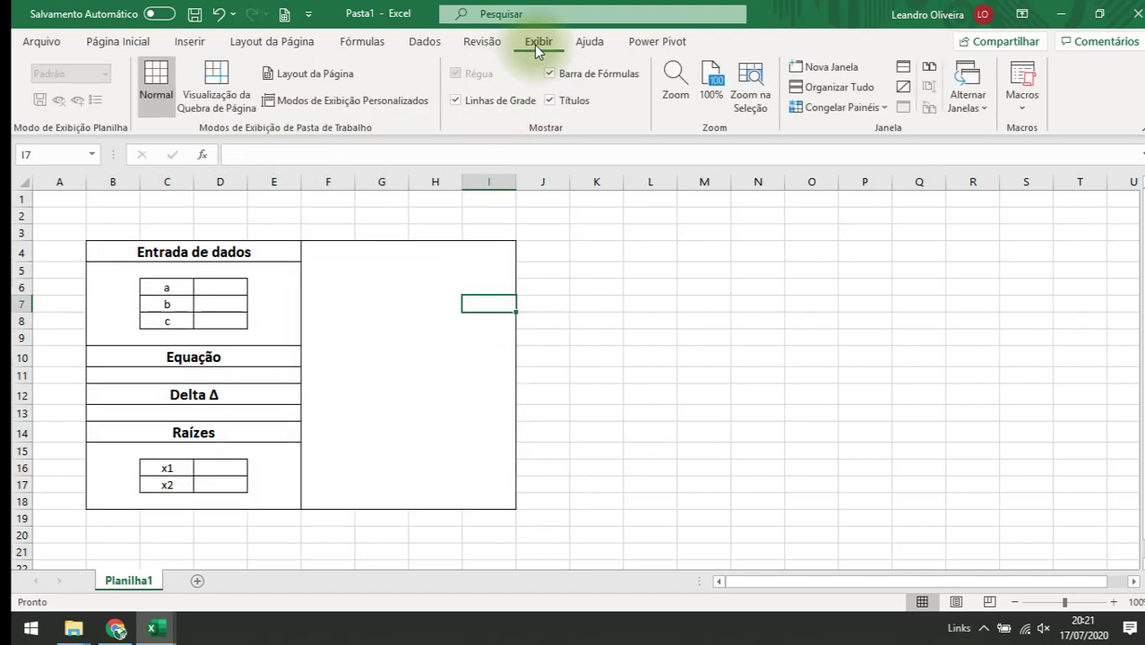
left_click(474, 100)
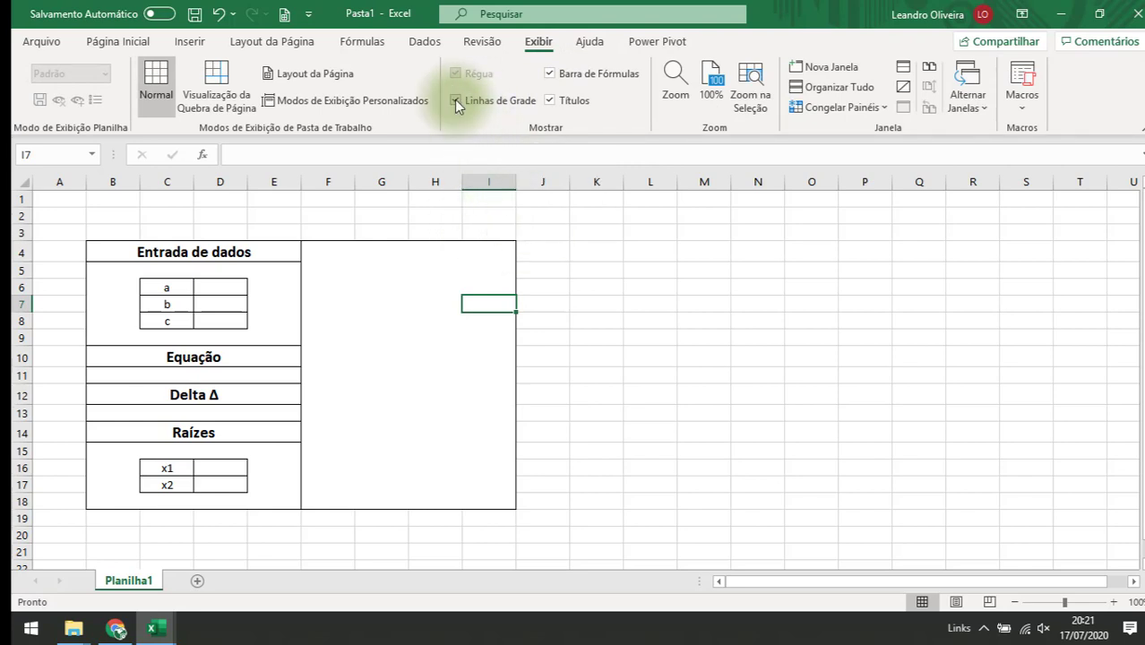
left_click(455, 101)
left_click(598, 286)
left_click(412, 375)
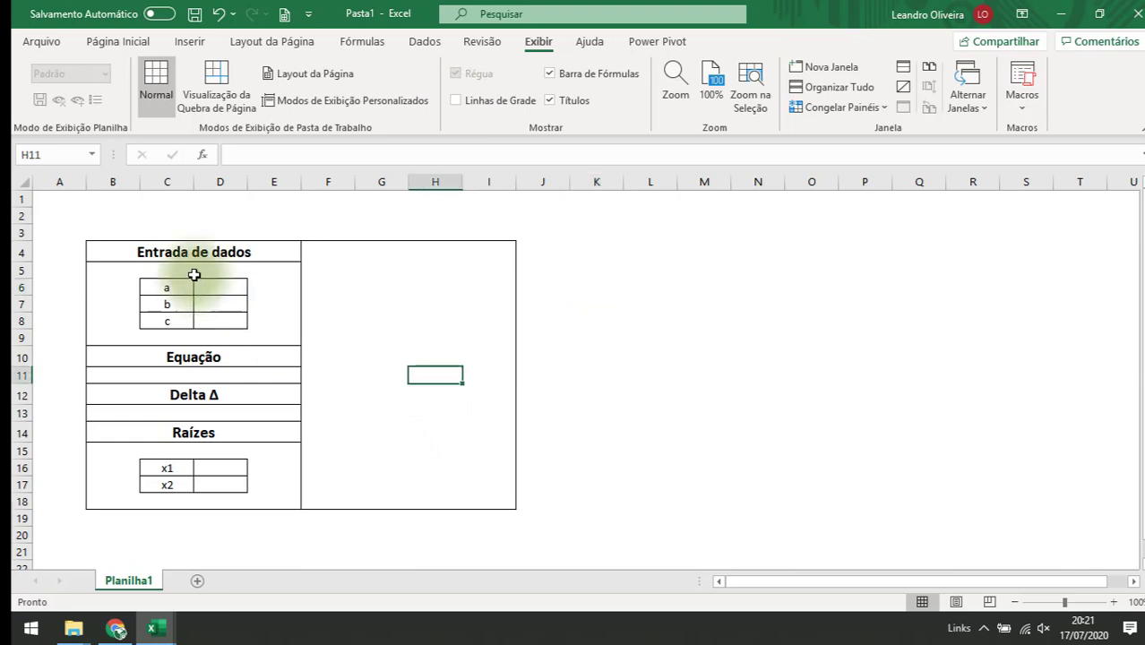
Show the worksheet gridlines again.
left_click_drag(116, 252, 489, 504)
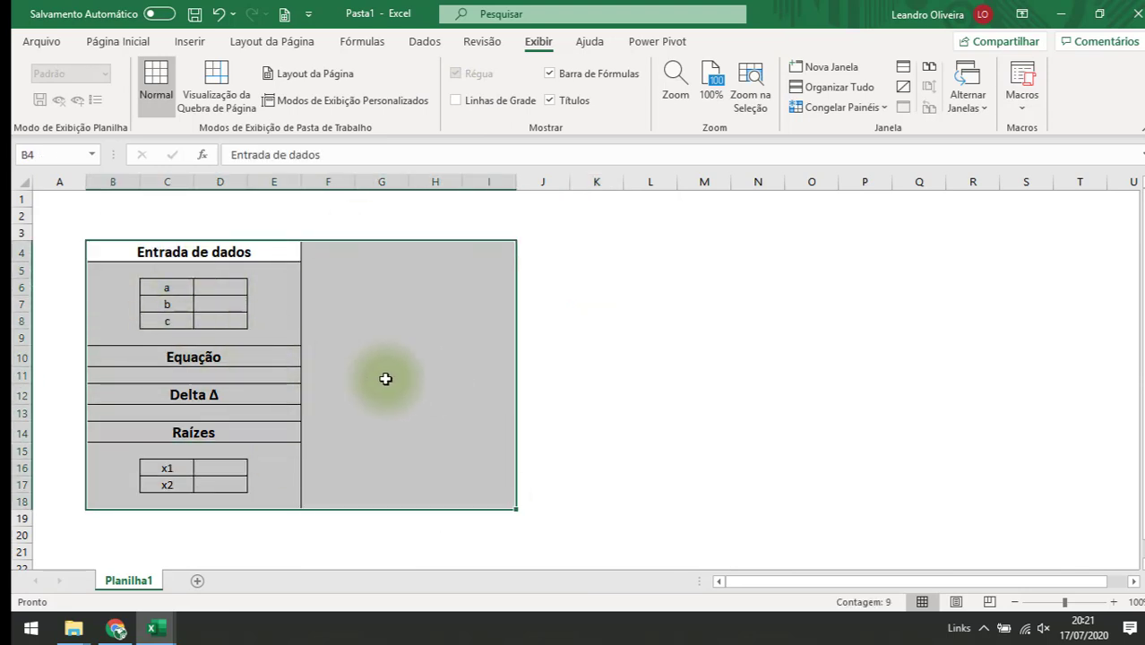
left_click(457, 100)
left_click(551, 319)
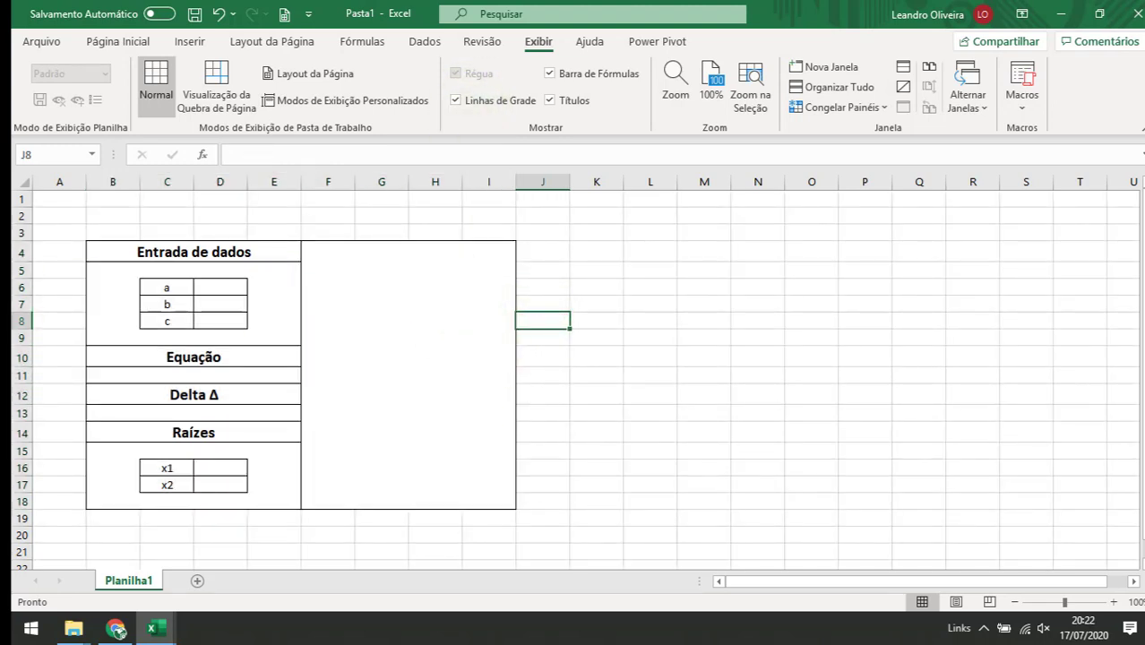
Switch to Chrome and copy the "Equação do 2º grau" formula image from the Exercício 2 lesson page in Hotmart Club.
left_click(118, 630)
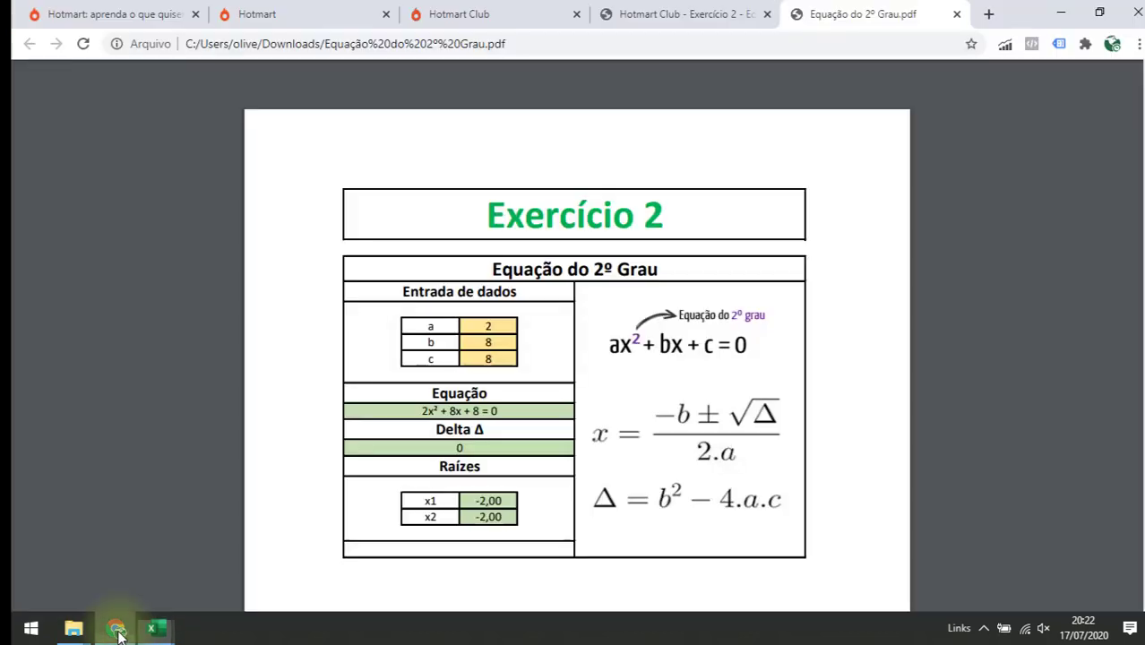
left_click(704, 8)
scroll(584, 399, "up", 4)
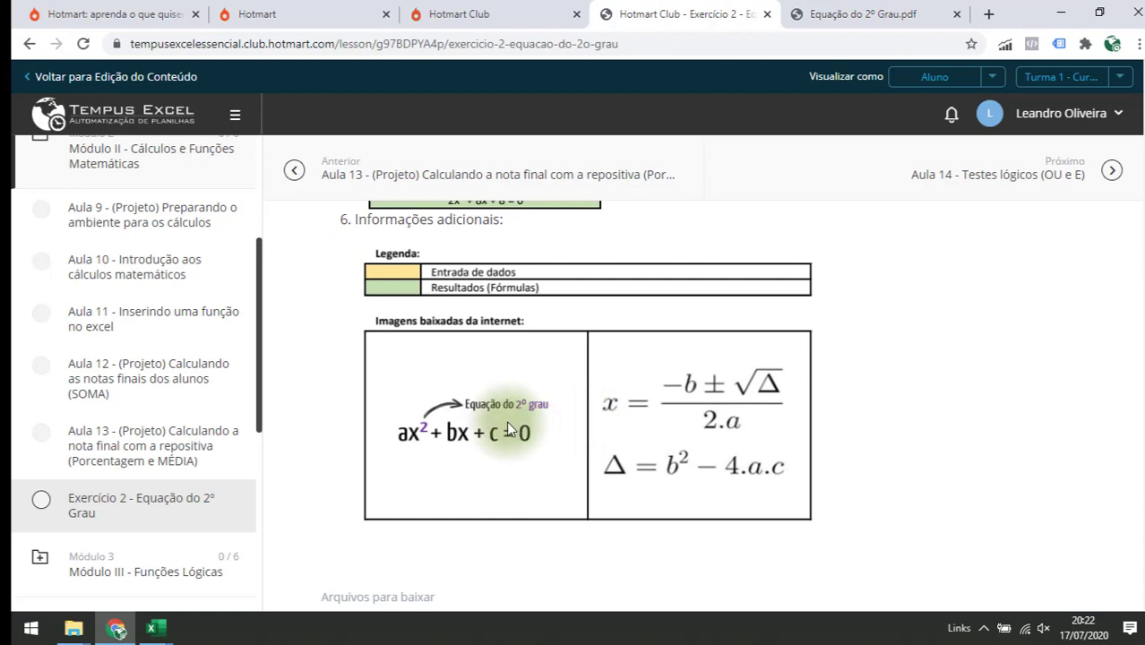
right_click(508, 429)
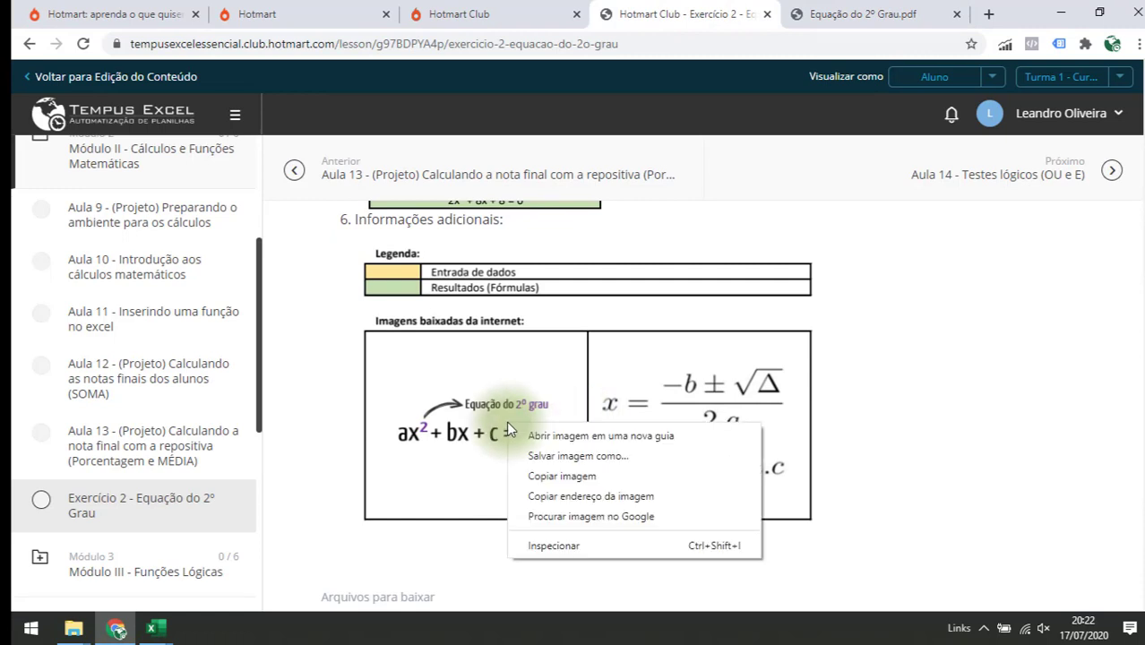
left_click(549, 478)
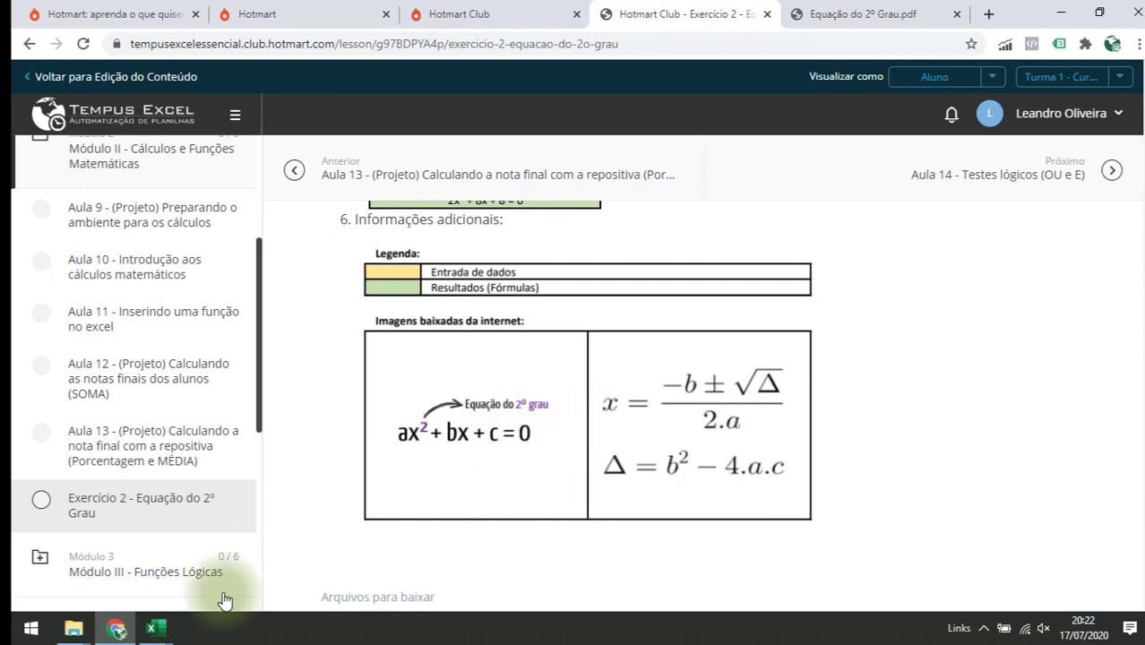
Switch to Excel, paste the copied formula image at G5 over the bordered area, and open its picture formatting options.
left_click(160, 630)
left_click(256, 553)
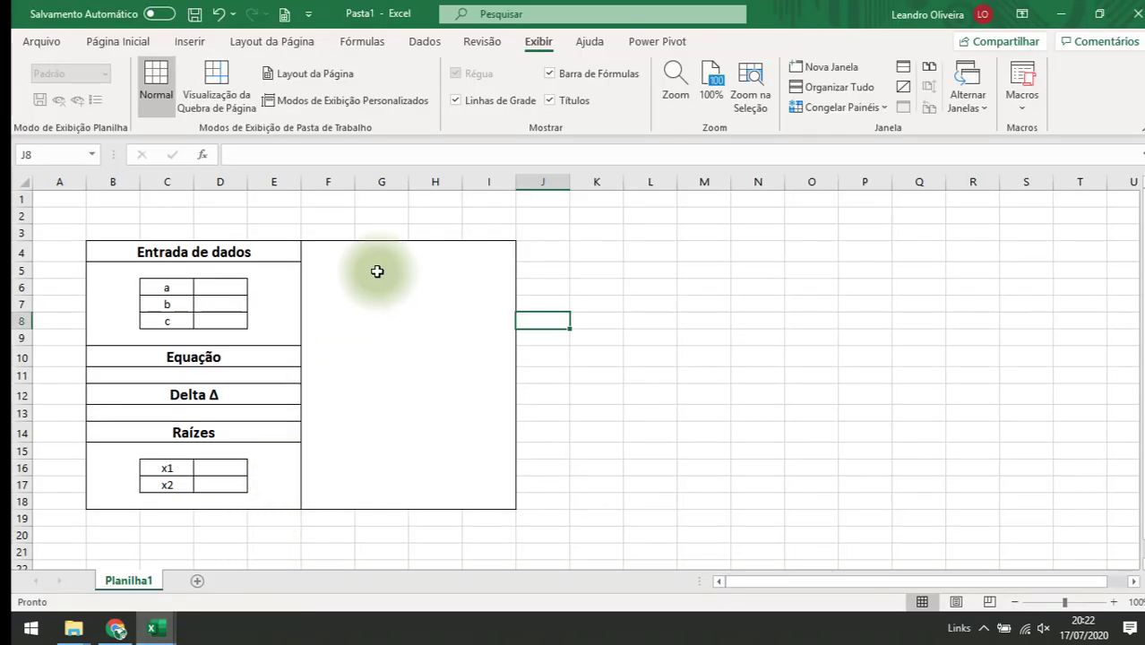
left_click(377, 271)
key("ctrl+v")
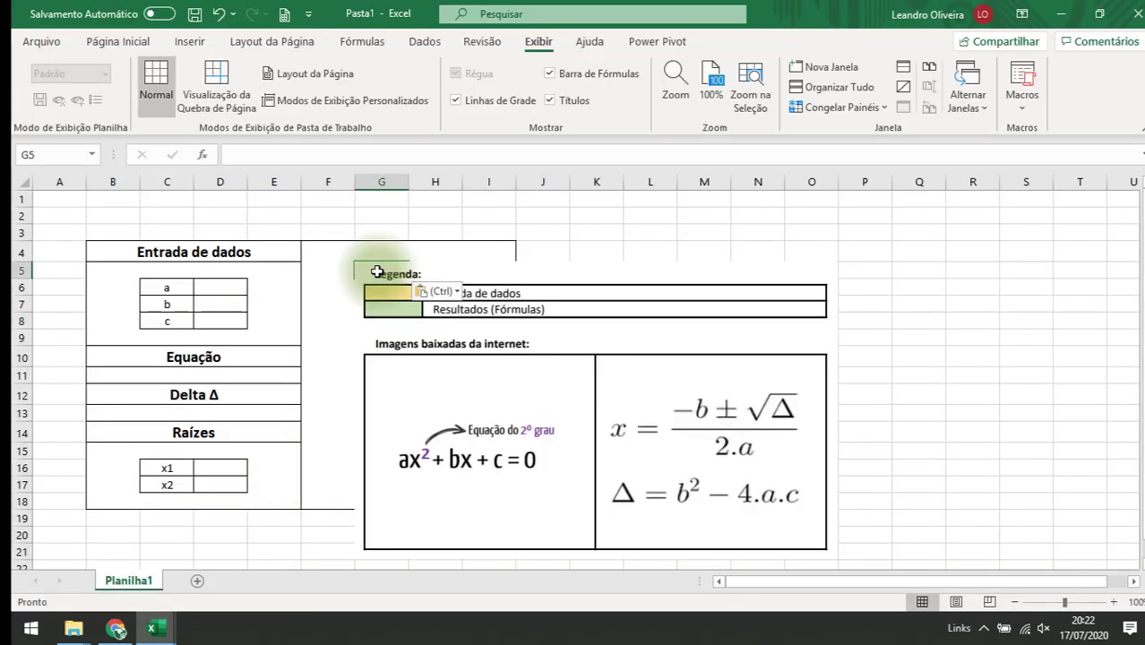
left_click_drag(482, 428, 495, 396)
left_click(894, 303)
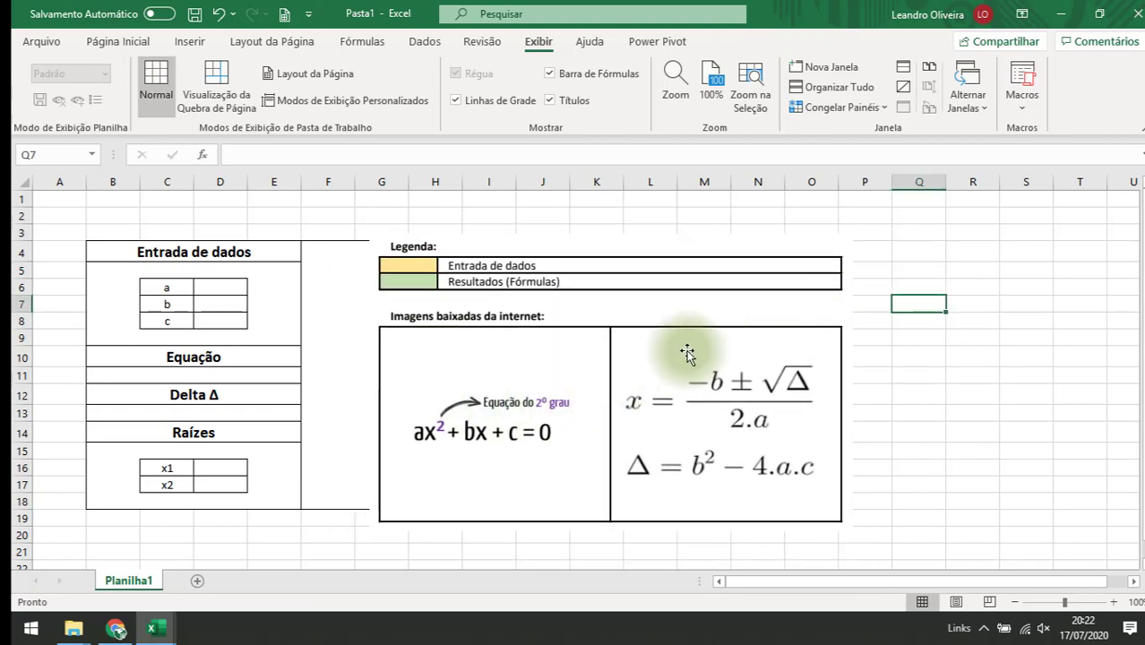
left_click(685, 354)
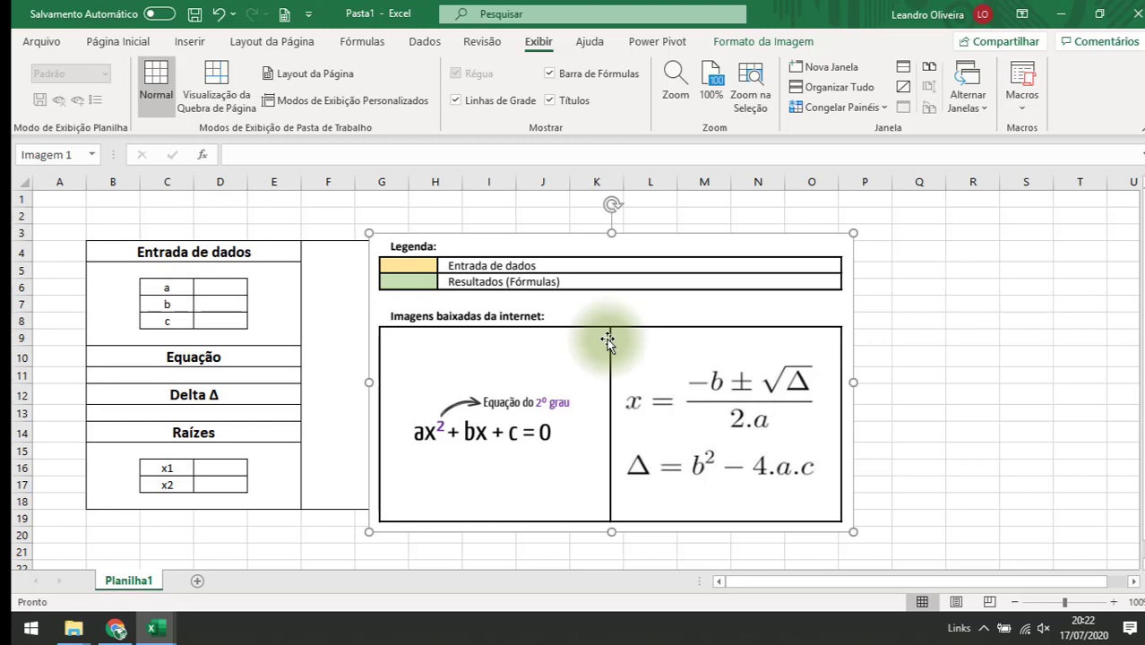
left_click(739, 45)
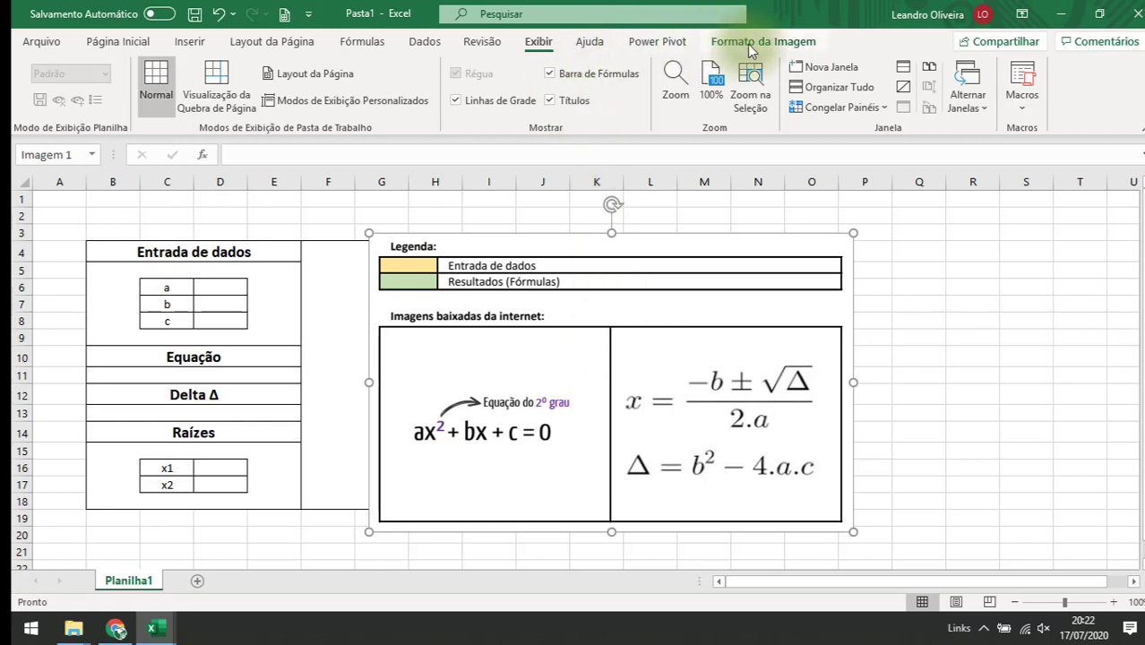
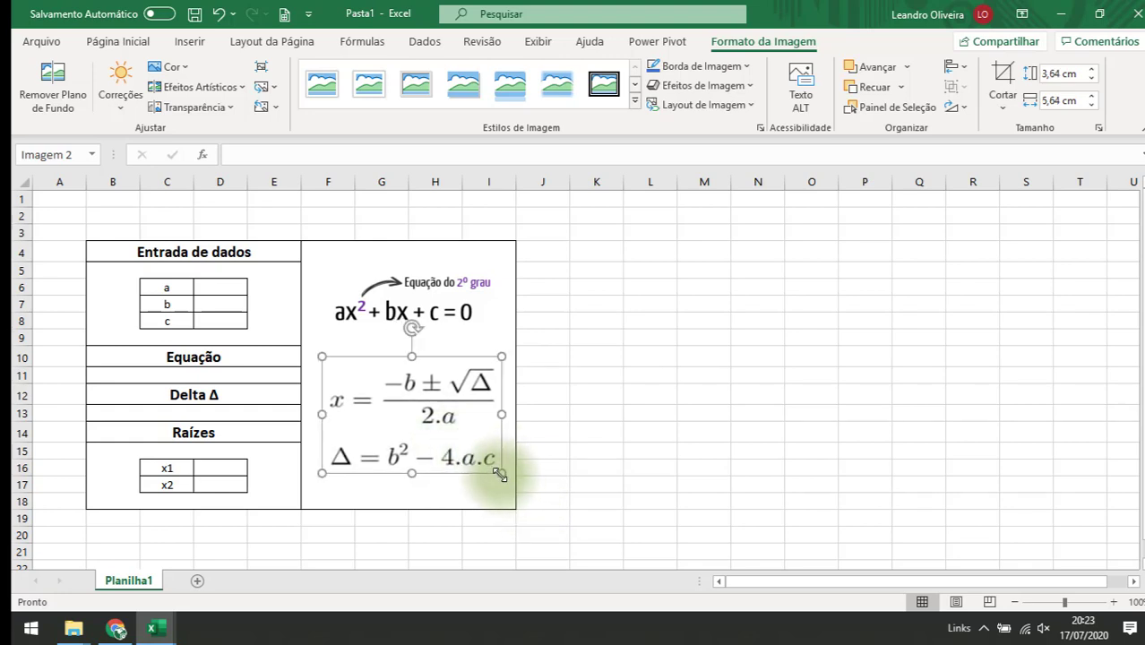
Shrink the image with the x and Delta formulas slightly and center it below the equation image.
left_click_drag(502, 473, 468, 441)
left_click(593, 452)
left_click(466, 450)
left_click(592, 414)
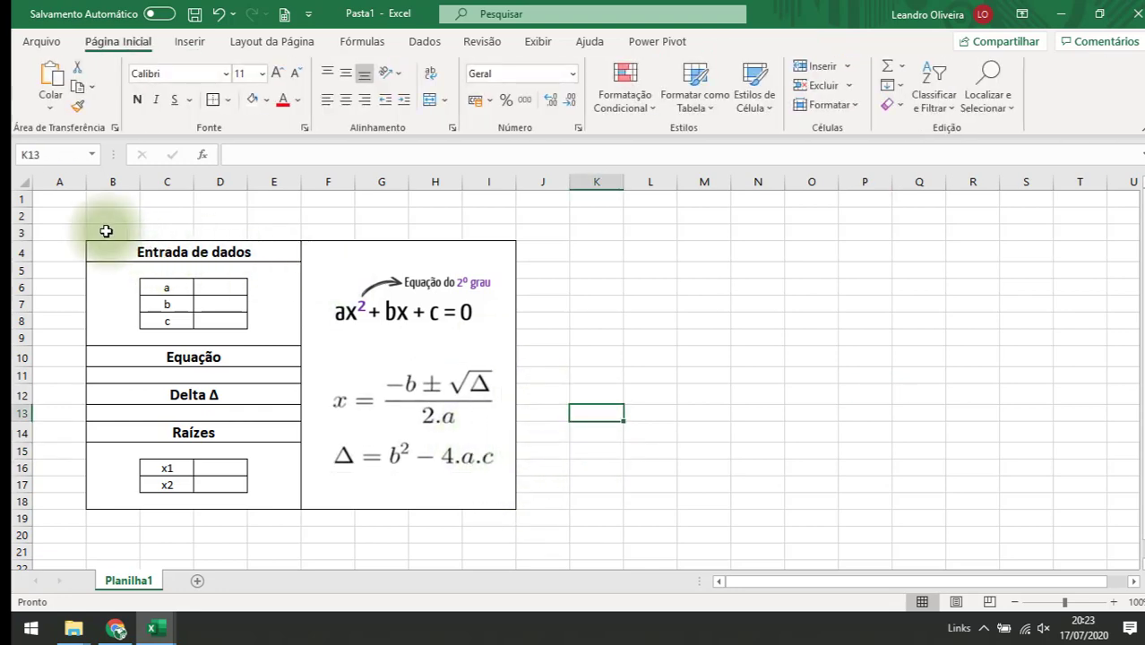
Merge and center cells B3:I3 above the layout as a title row.
left_click_drag(104, 231, 512, 233)
left_click(430, 99)
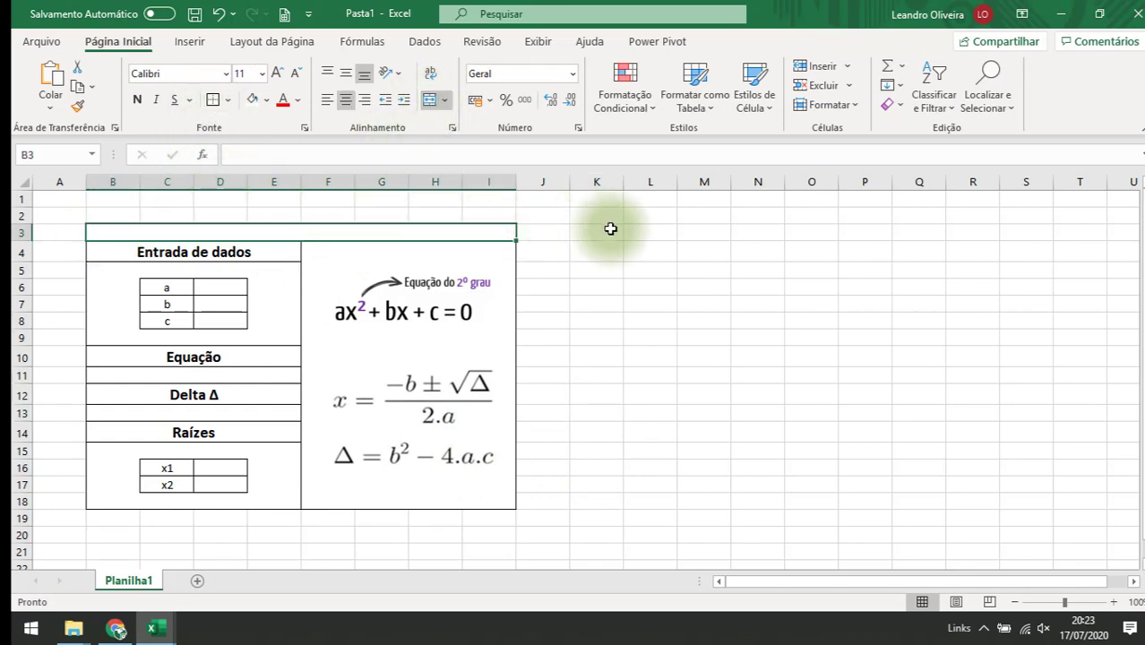
left_click(609, 230)
left_click(213, 255)
Set the merged title cell B3 to font size 18 and enter "Equação do 2º Grau" in bold.
left_click(266, 231)
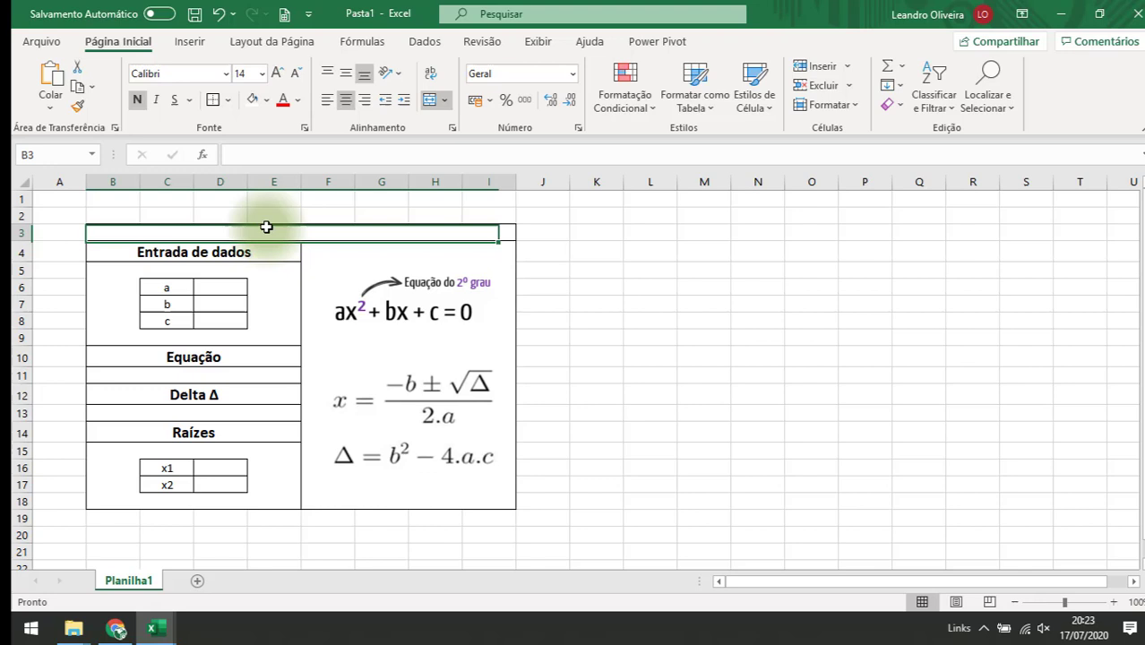
left_click(247, 74)
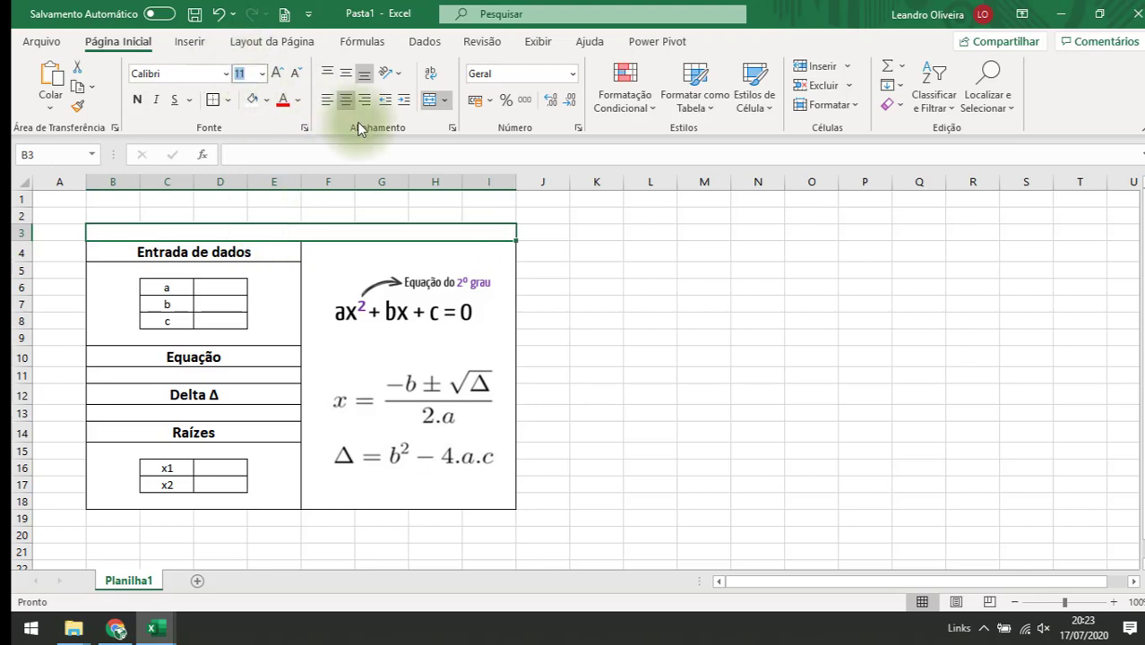
type("18")
key("Return")
type("Eq")
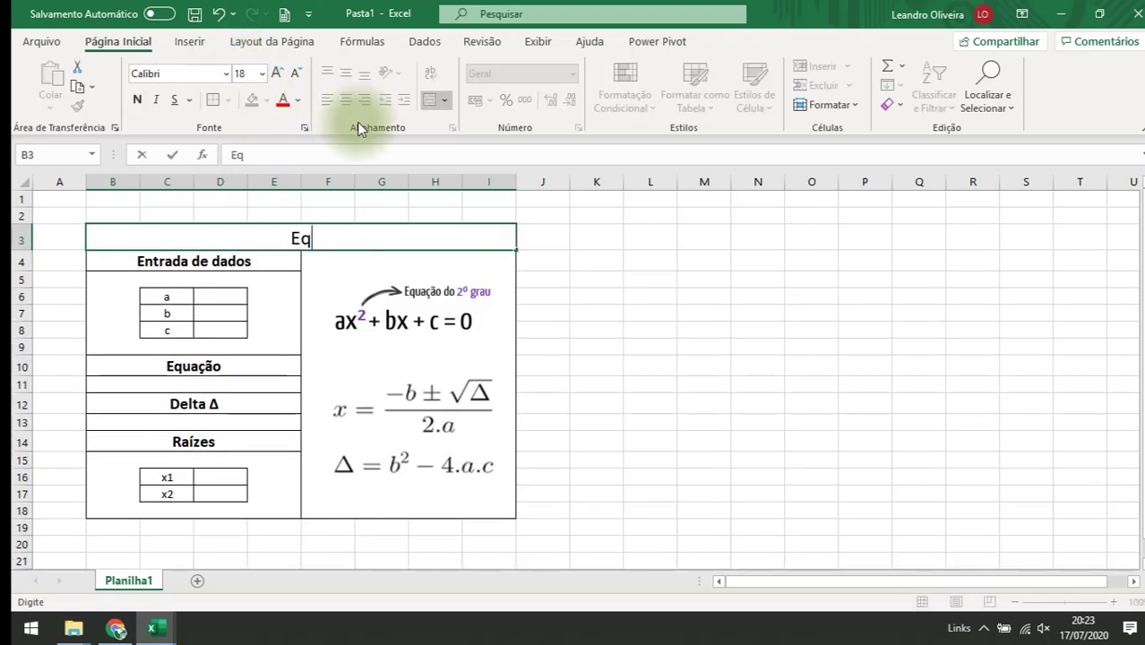
type("uação do 2º ")
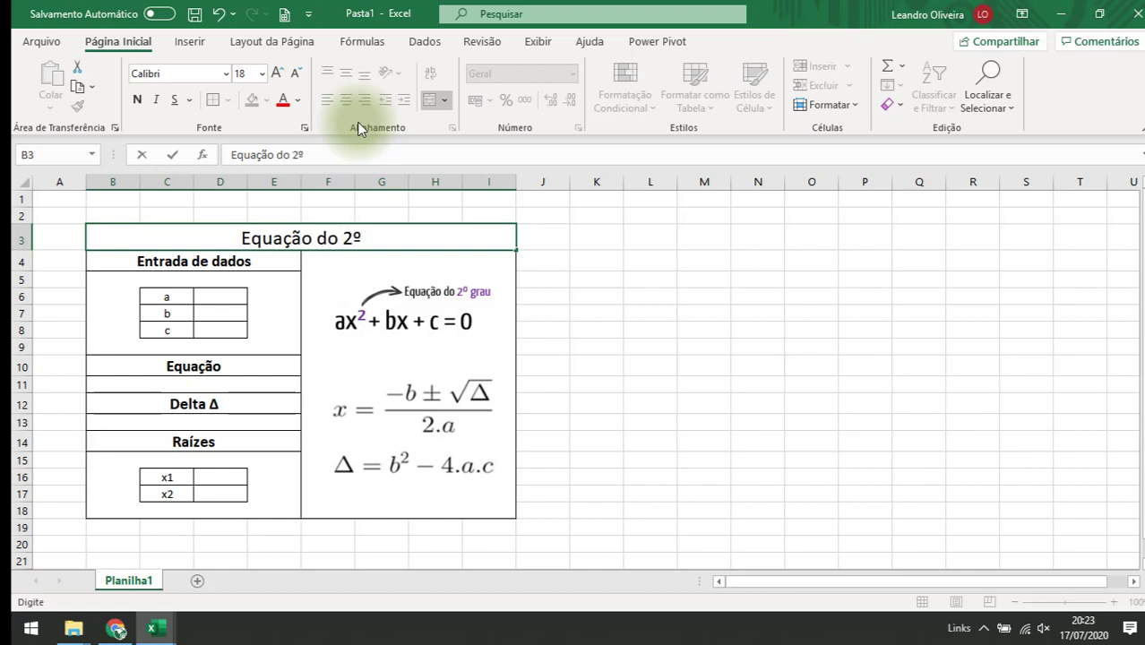
type("Grau")
key("Return")
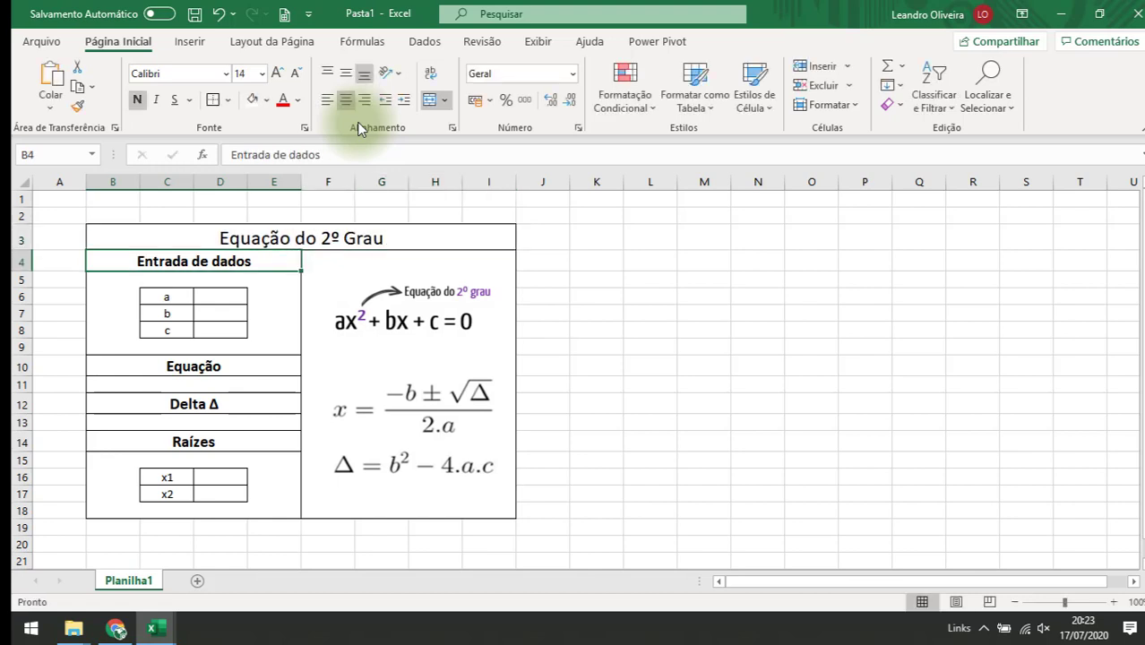
left_click(259, 238)
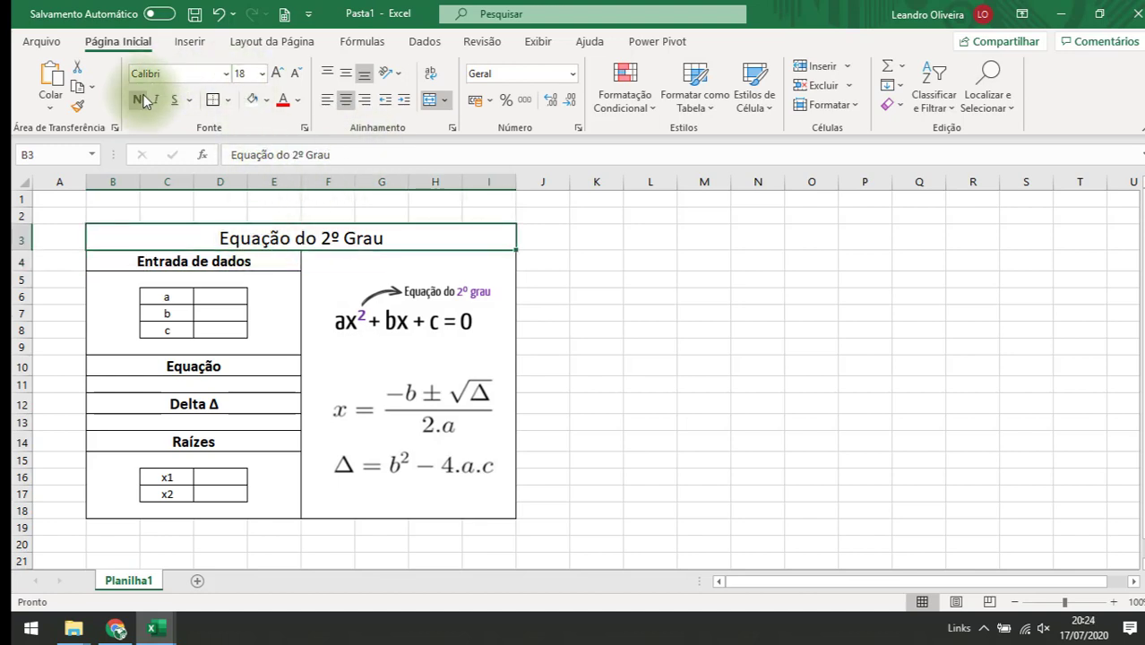
left_click(708, 312)
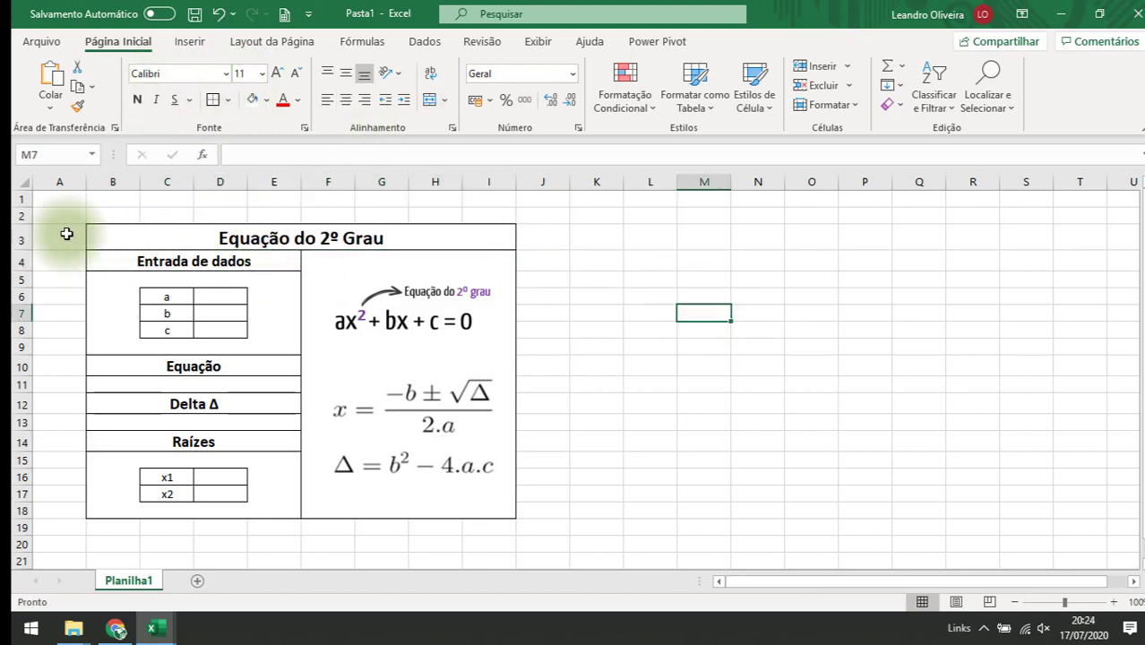
Insert a blank row at row 2, above the "Equação do 2º Grau" title.
right_click(21, 216)
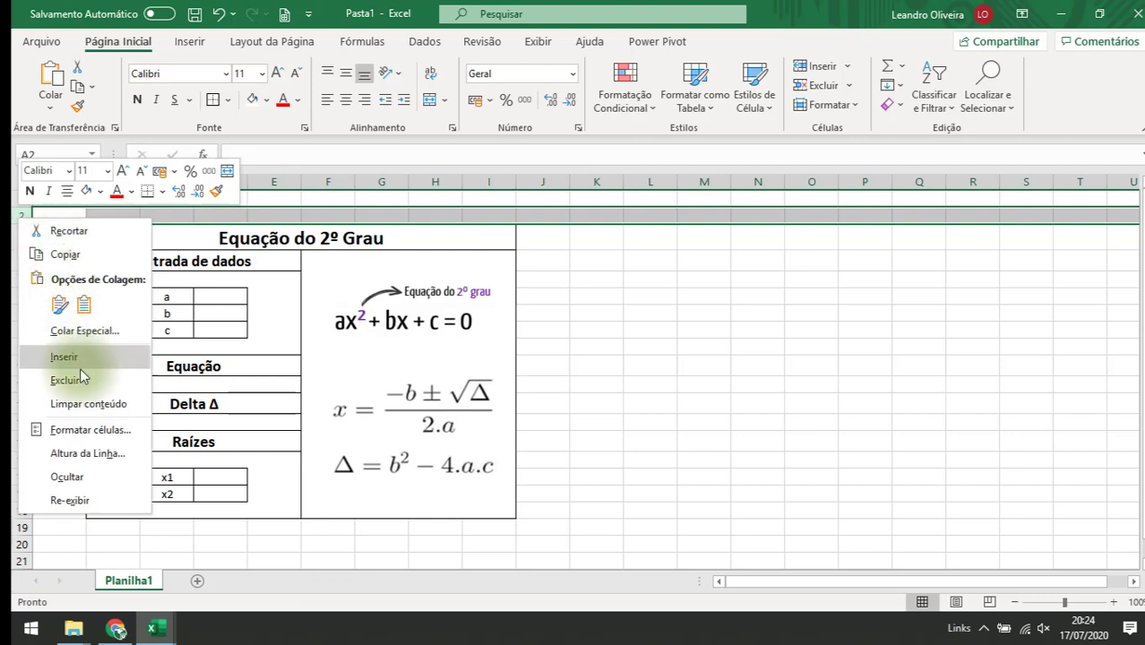
left_click(80, 358)
left_click(651, 297)
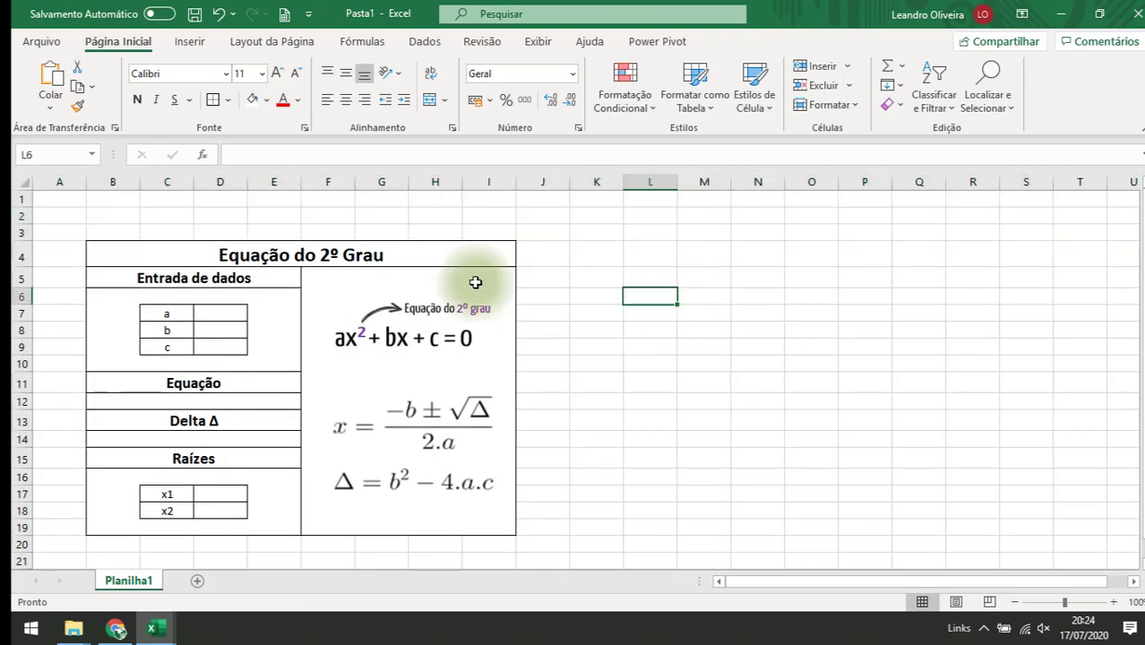
Merge and center cells B2:I2 and enter the heading "Exercício 2".
left_click_drag(120, 215, 480, 212)
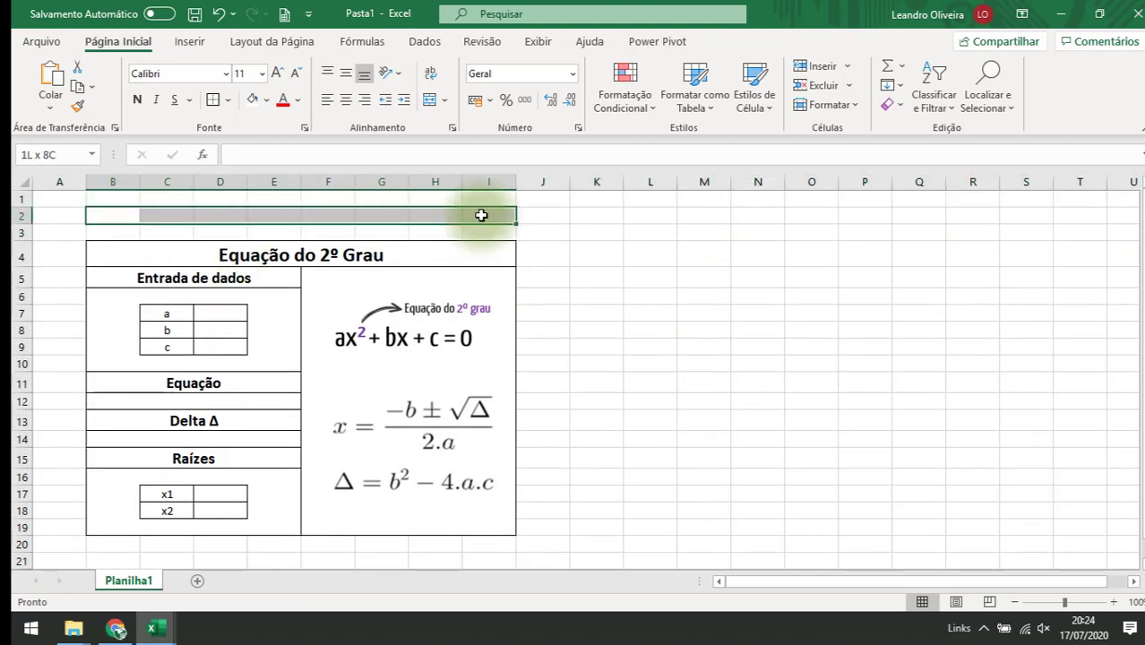
left_click(431, 99)
type("Exercício")
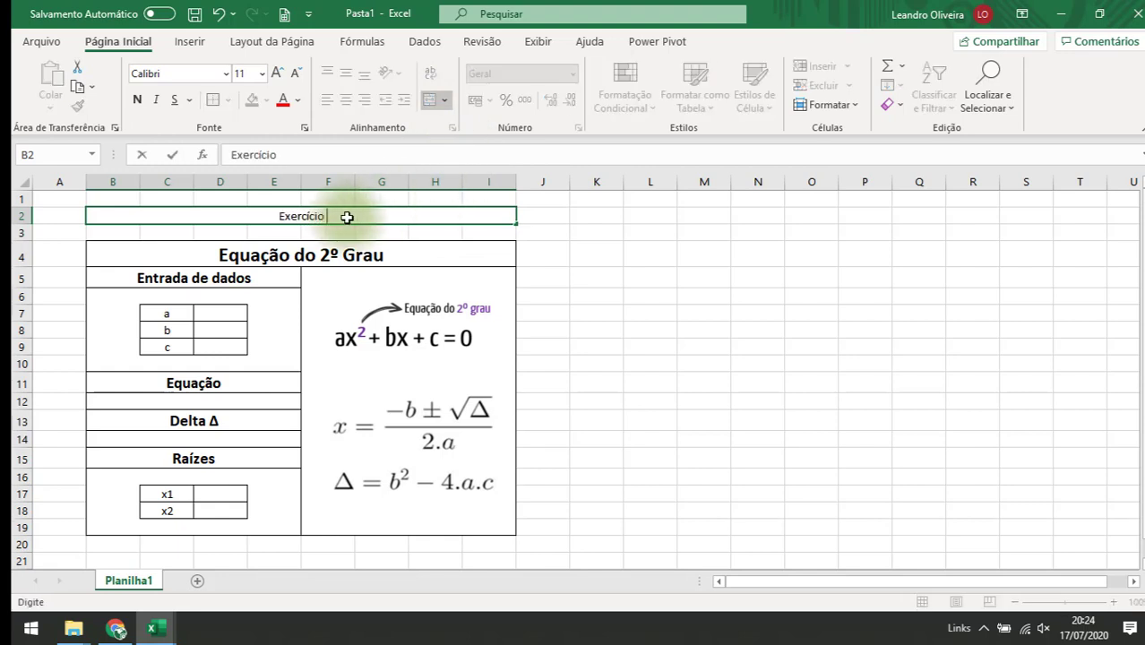
type(" 2")
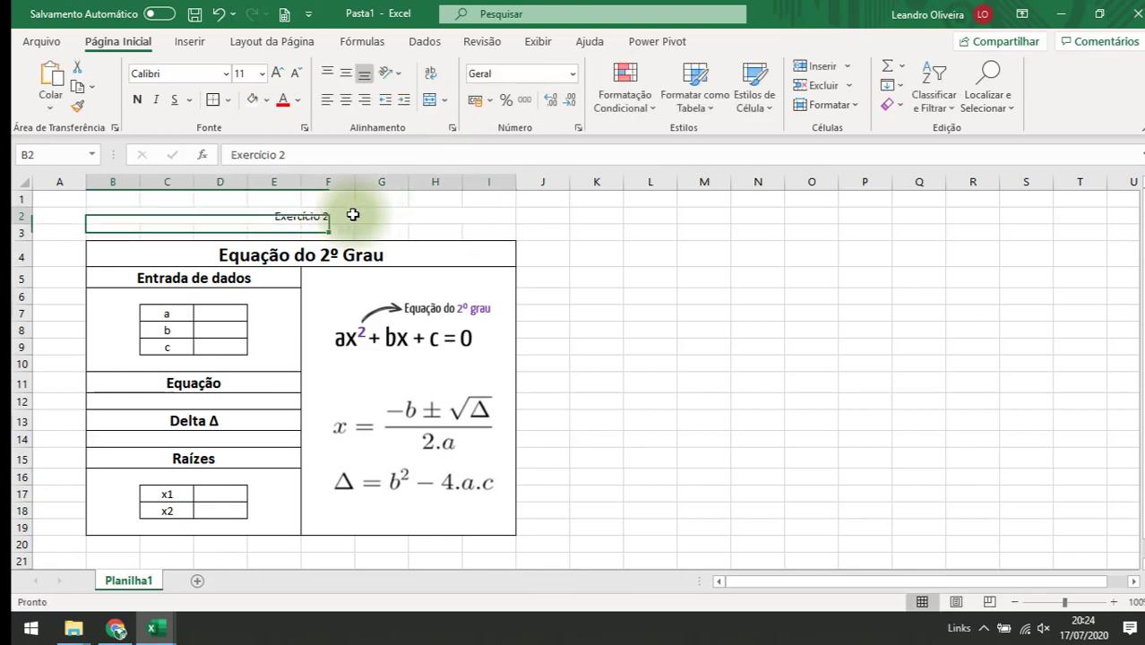
key("ctrl+Return")
Format the "Exercício 2" heading with font size 36, bold and the standard green font color.
left_click(243, 72)
type("36")
key("Return")
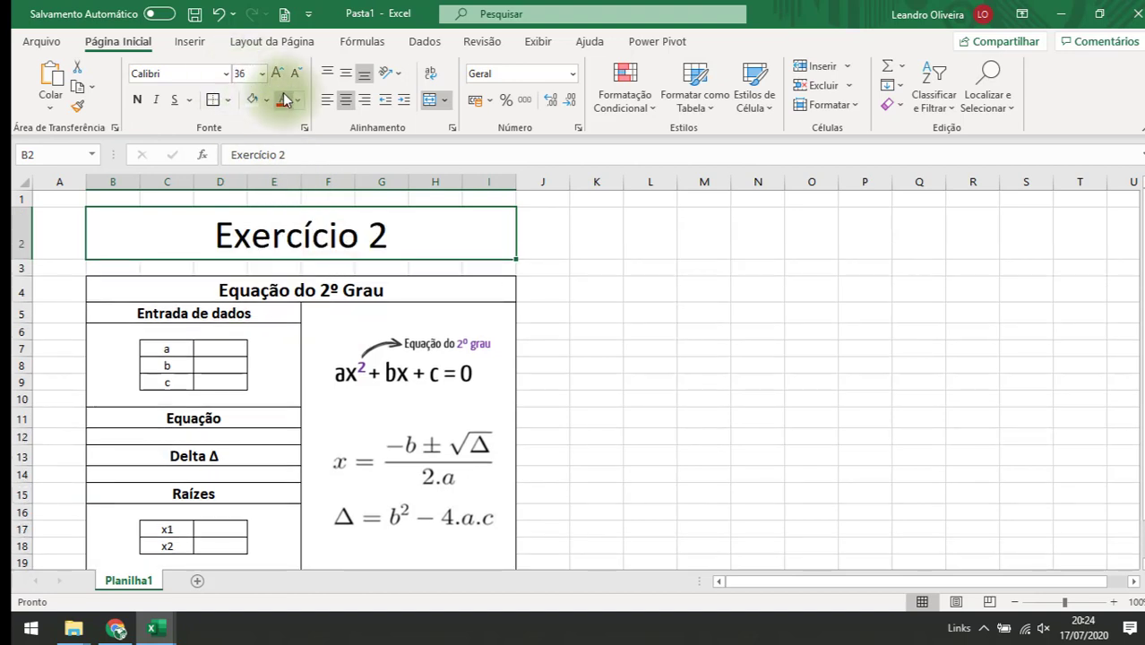
left_click(137, 99)
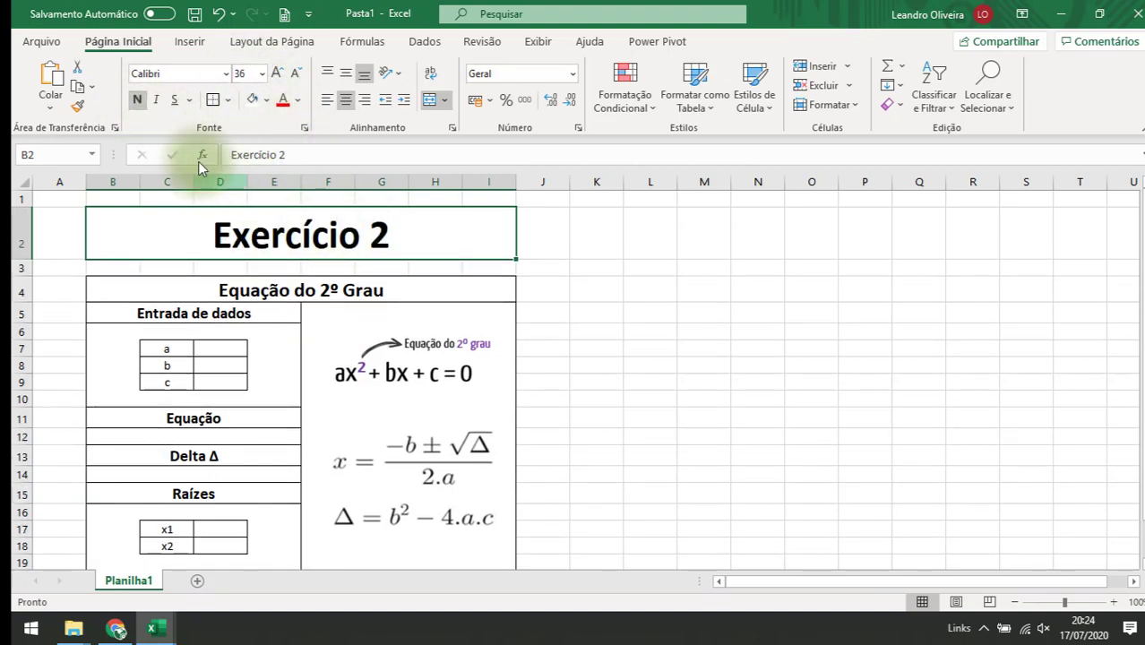
left_click(298, 99)
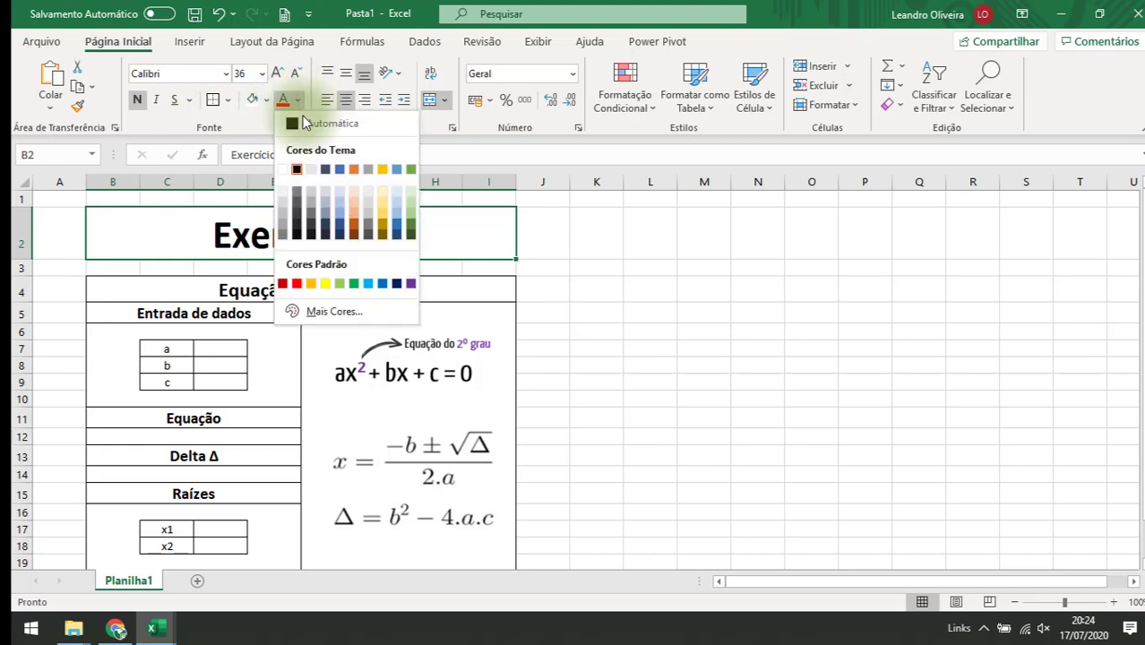
left_click(355, 285)
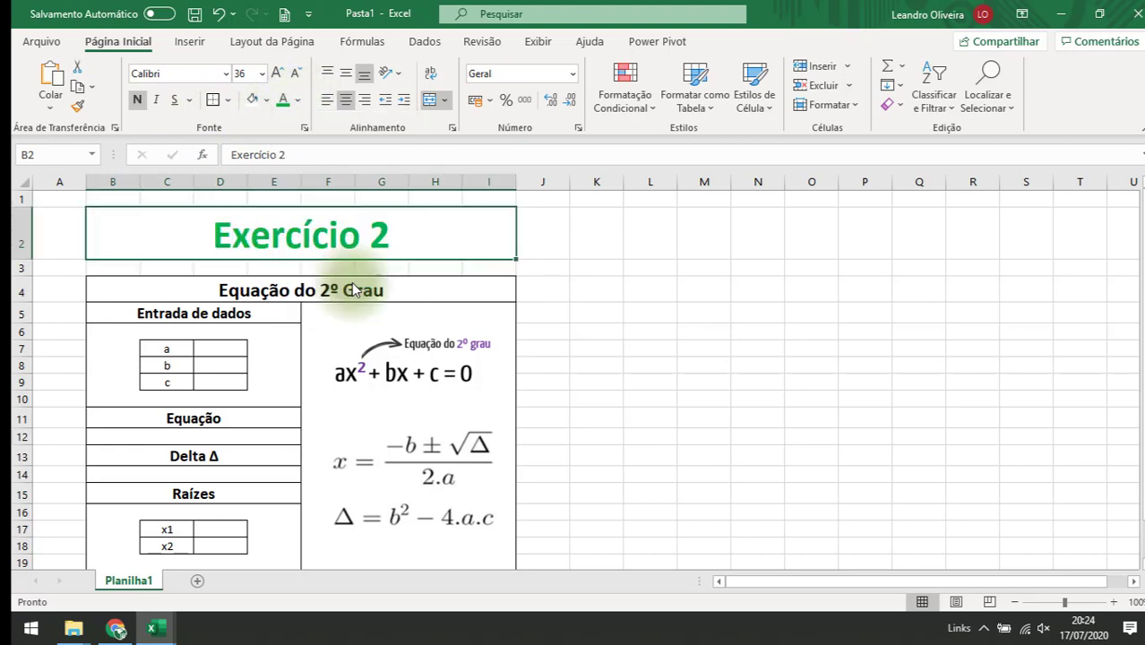
left_click(598, 268)
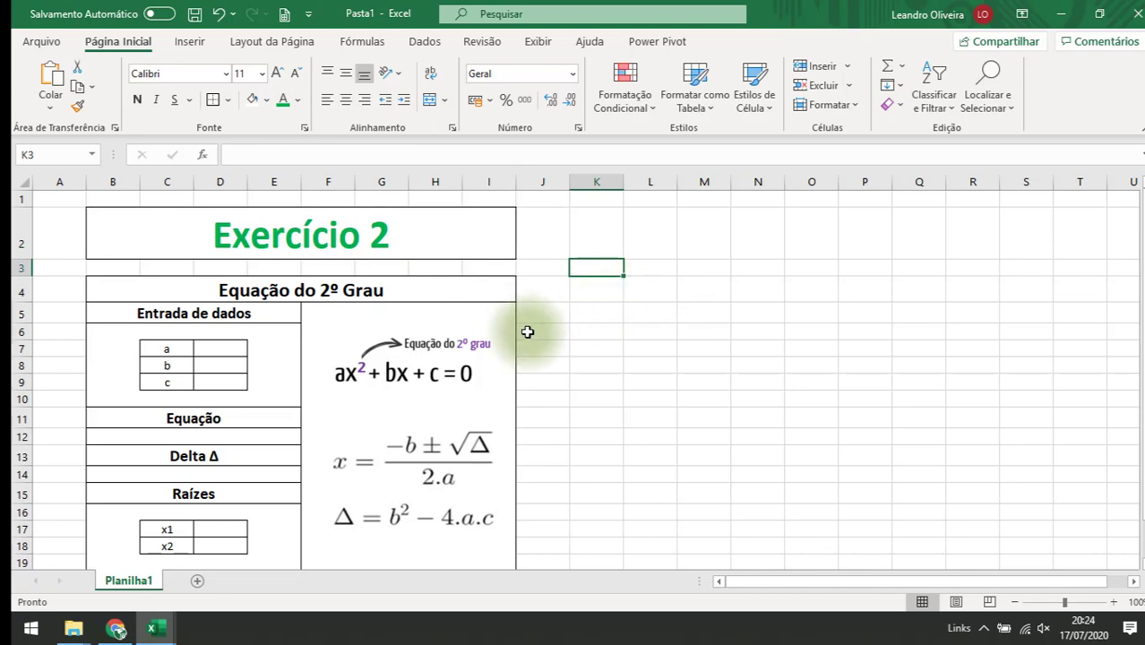
Fill the coefficient input cells D7:D9 with a light gold theme color.
scroll(527, 320, "down", 2)
scroll(527, 320, "up", 2)
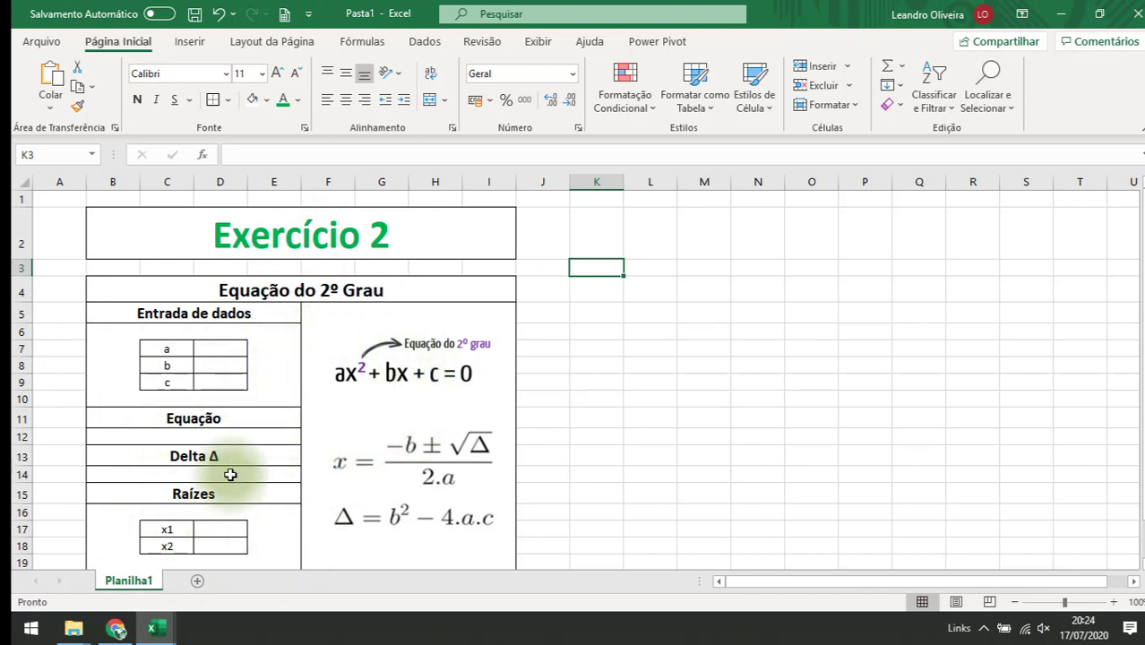
left_click(231, 348)
left_click(227, 366)
left_click(225, 379)
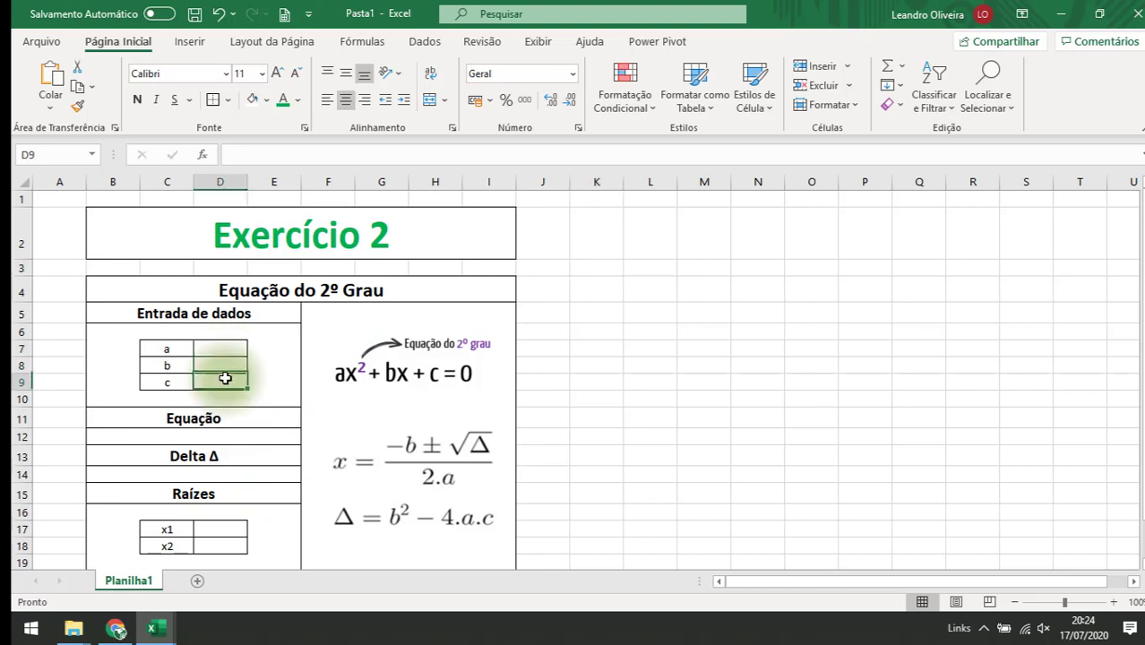
mouse_move(225, 379)
left_mouse_down()
mouse_move(225, 348)
mouse_move(225, 382)
left_mouse_up()
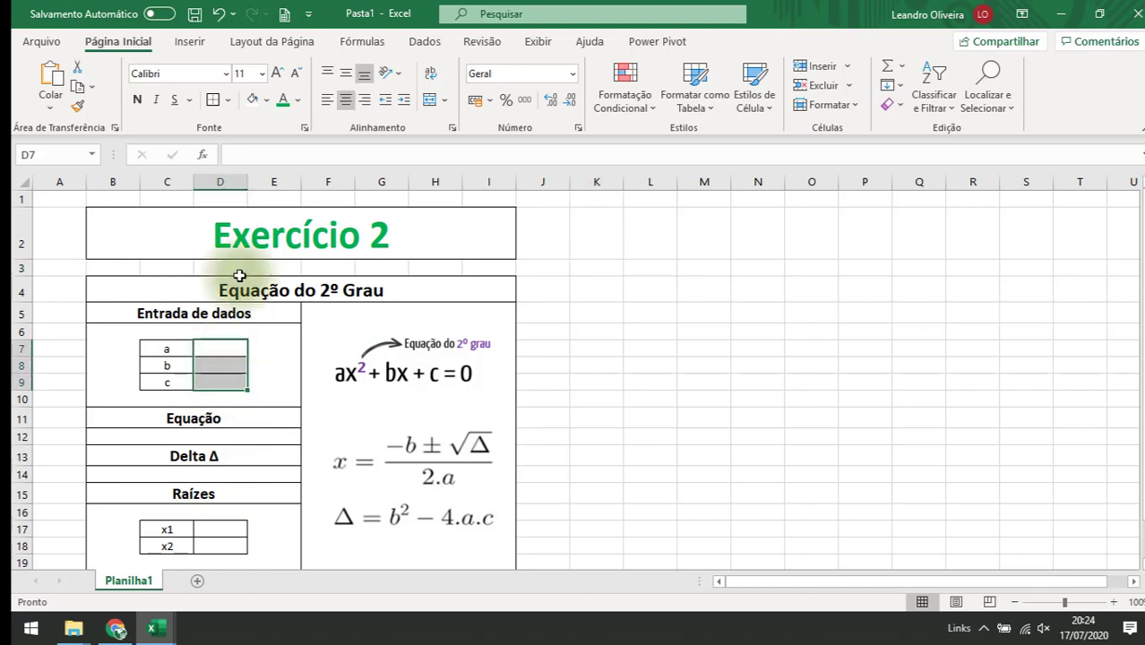
left_click(268, 100)
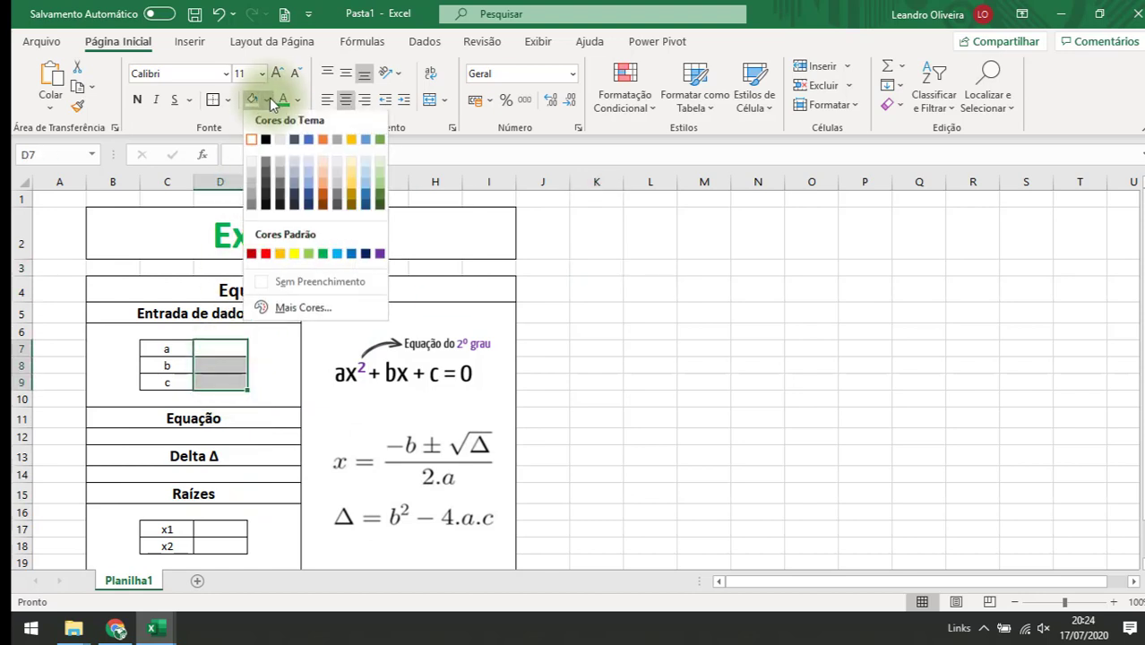
left_click(351, 176)
left_click(585, 333)
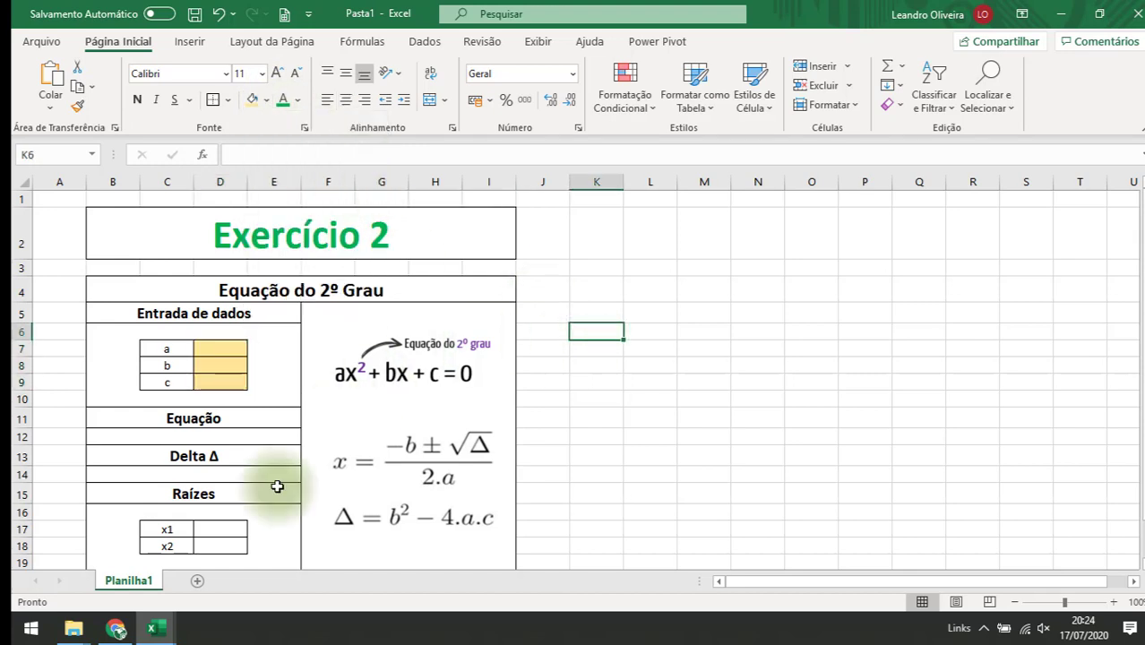
Fill the result cells for the equation (B12), Delta (B14) and roots (D17:D18) with a light green theme color.
left_click(239, 436)
left_click(235, 476, "ctrl")
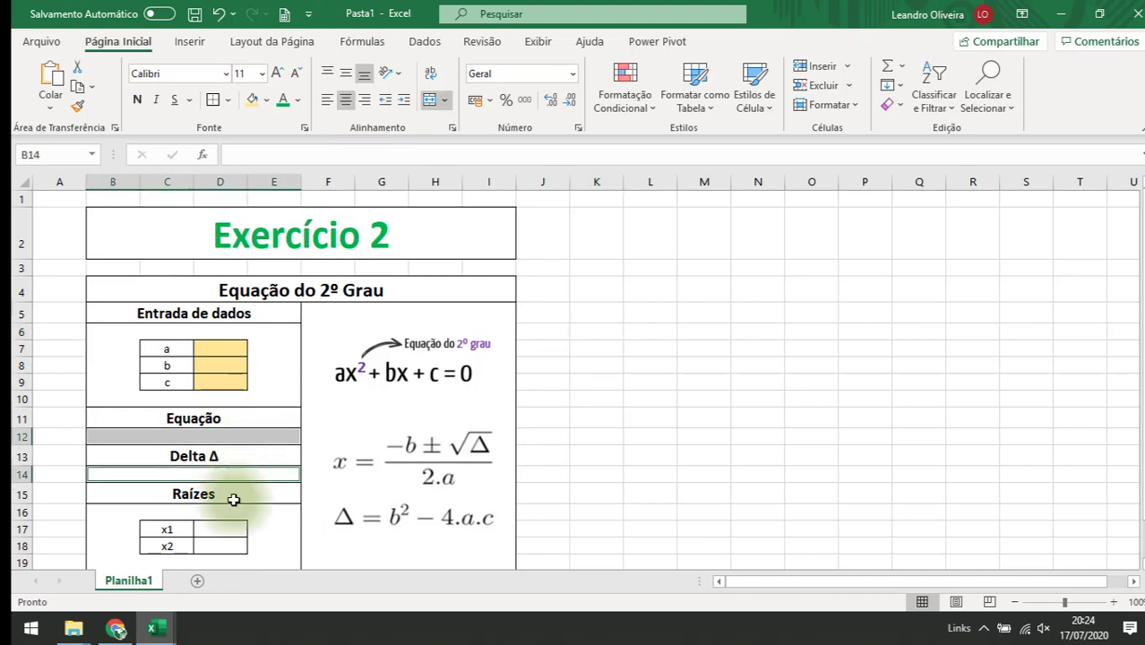
left_click_drag(220, 530, 220, 546)
left_click(266, 100)
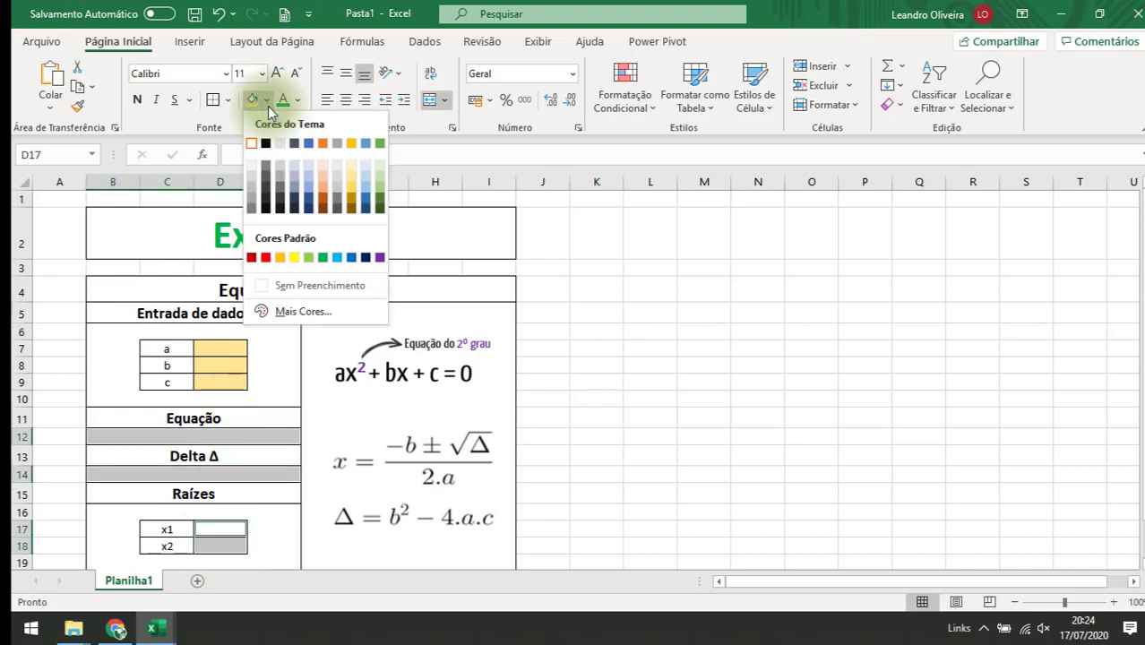
left_click(378, 187)
left_click(574, 334)
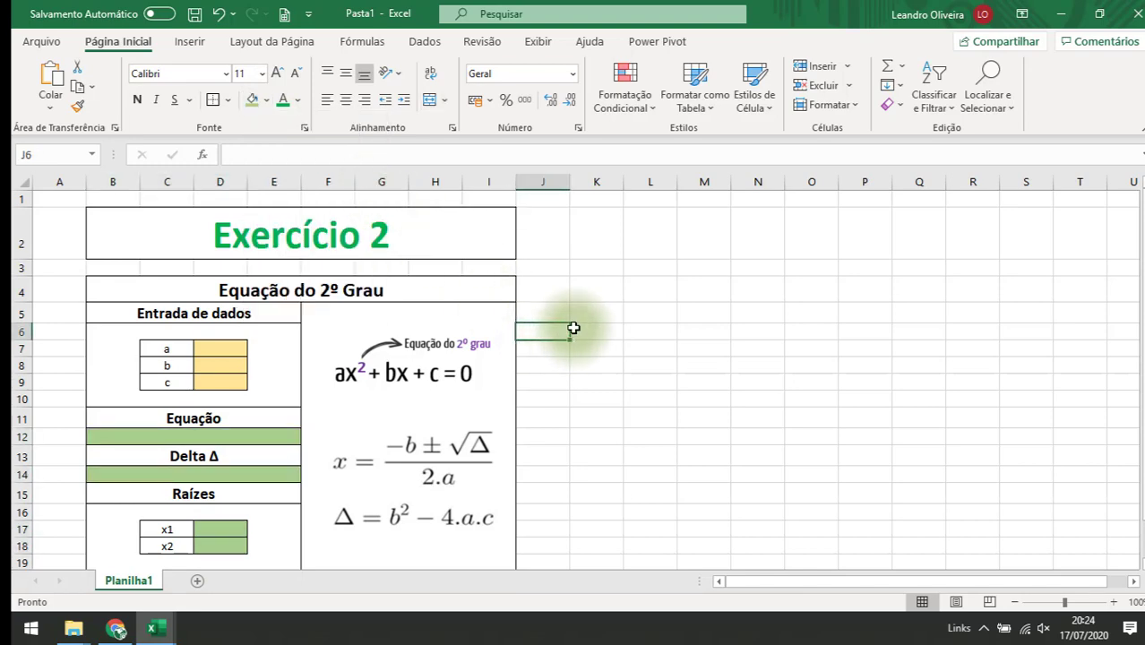
scroll(575, 342, "down", 1)
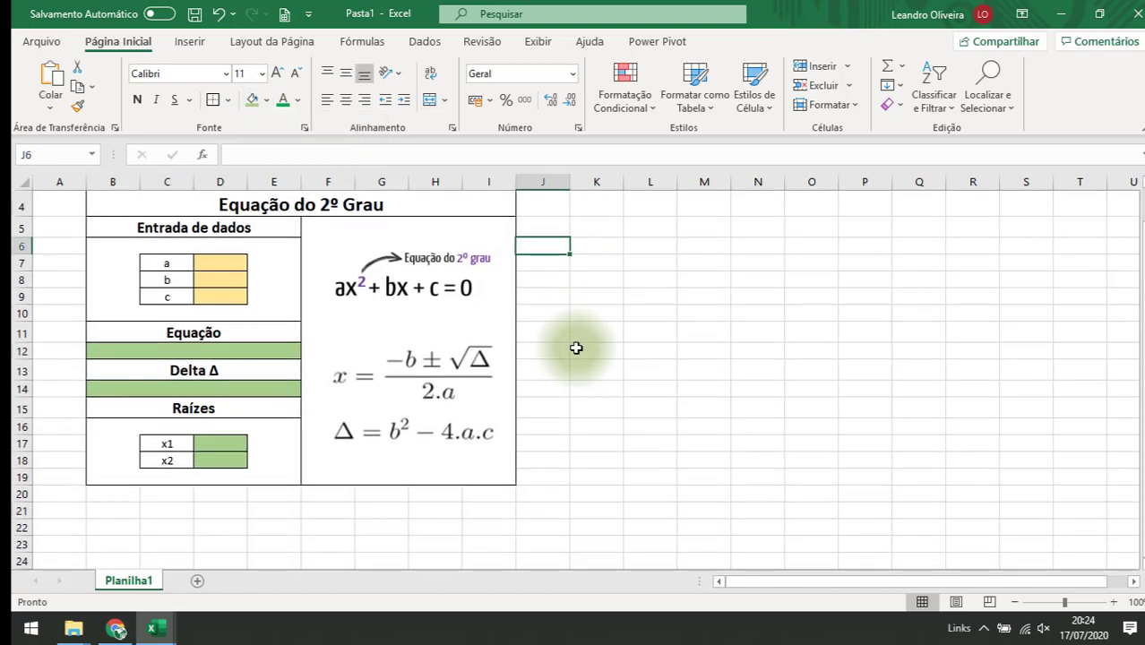
scroll(577, 348, "up", 1)
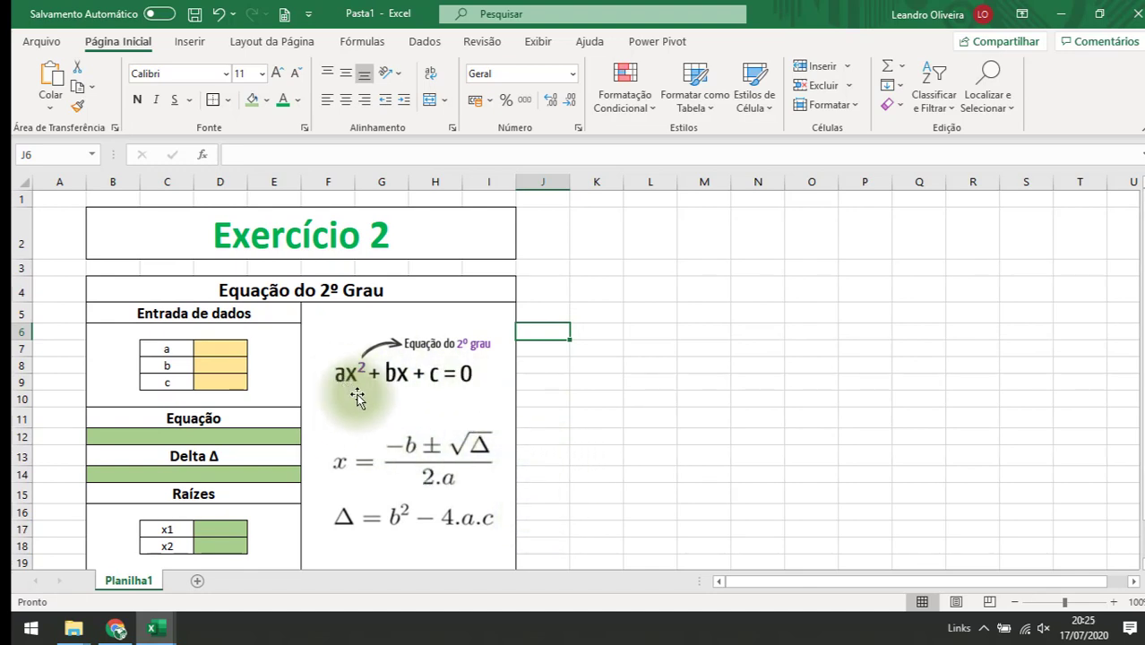
Enter the coefficients a = 2, b = 8 and c = 8 in cells D7:D9.
left_click(224, 349)
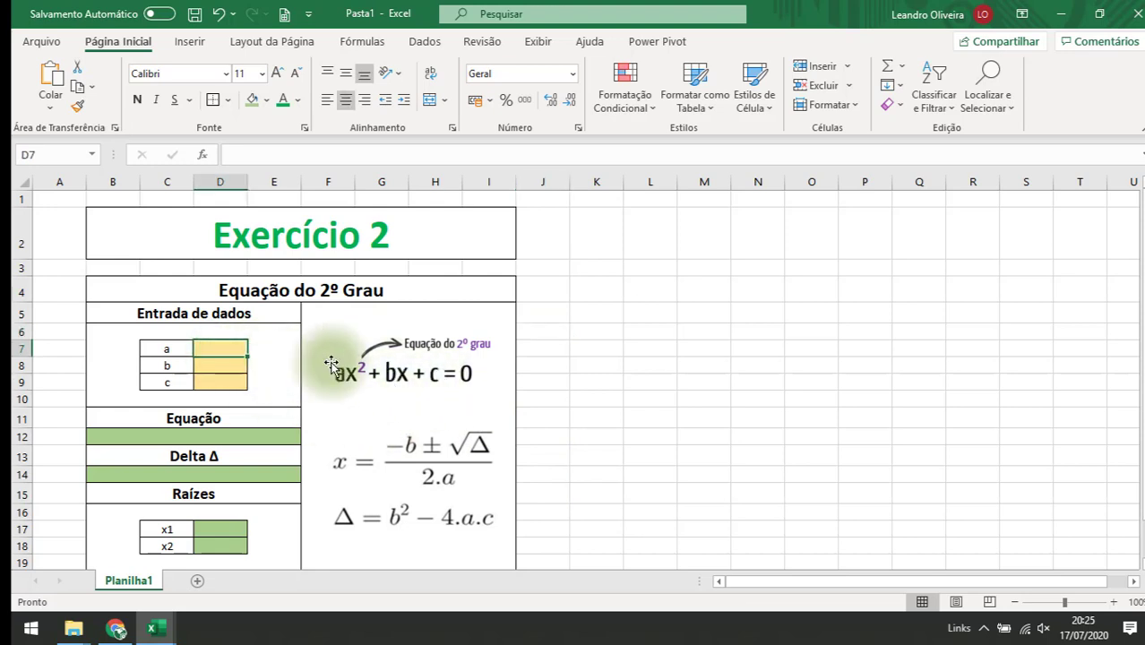
type("2")
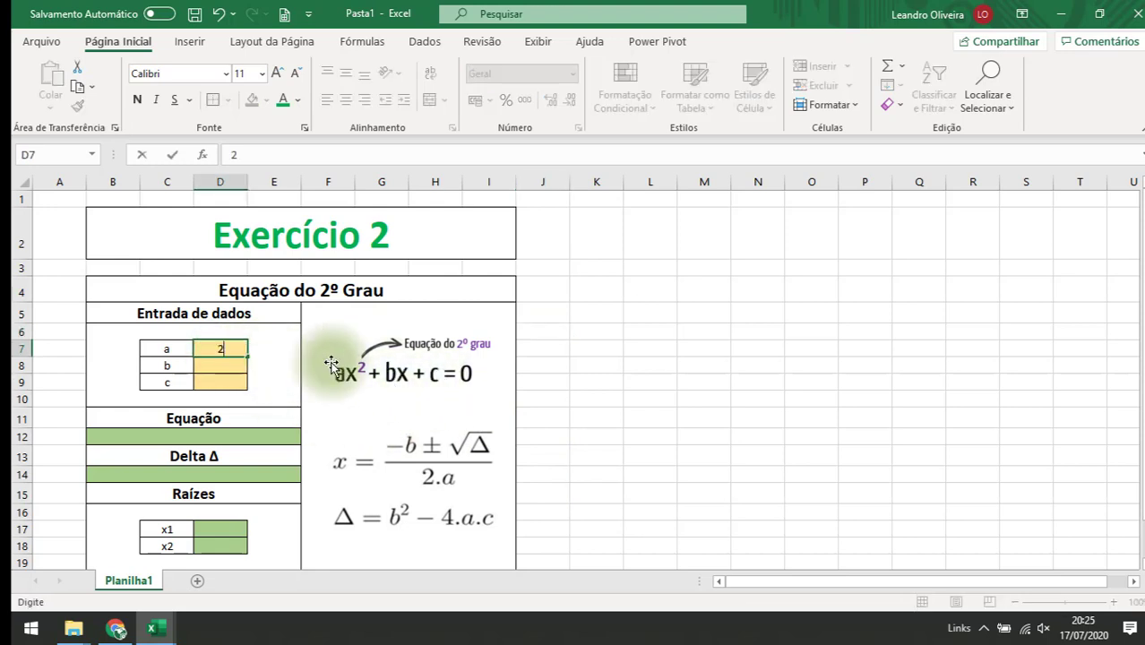
key("Return")
type("8")
key("Return")
type("8")
key("Return")
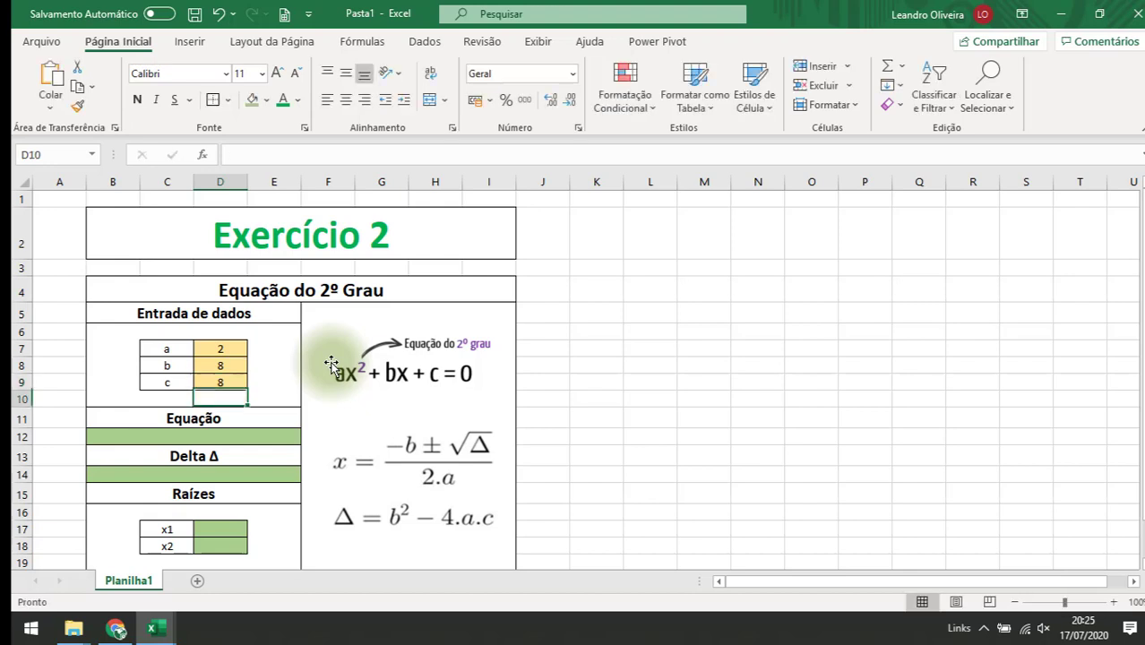
left_click(211, 438)
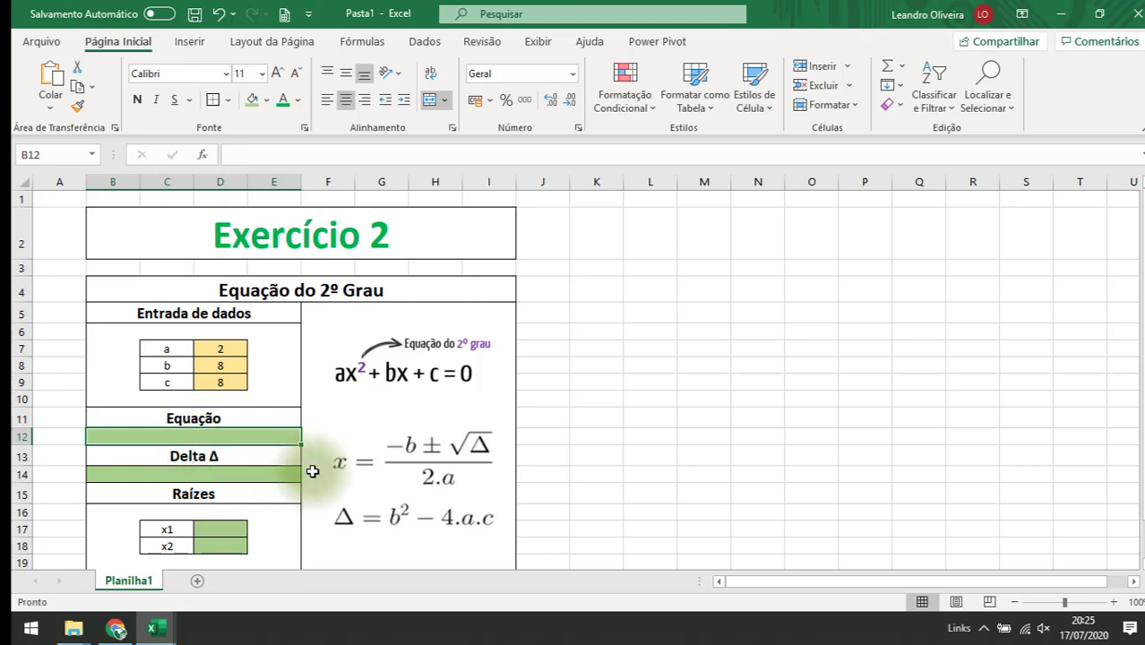
left_click(188, 475)
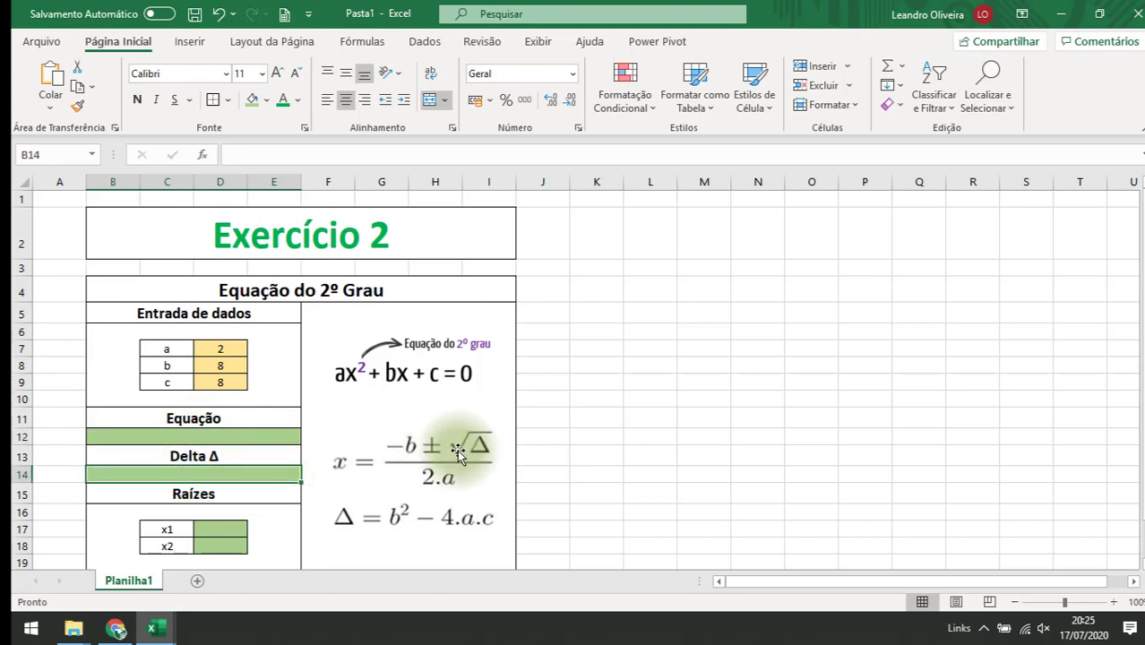
scroll(476, 448, "down", 1)
scroll(507, 436, "up", 1)
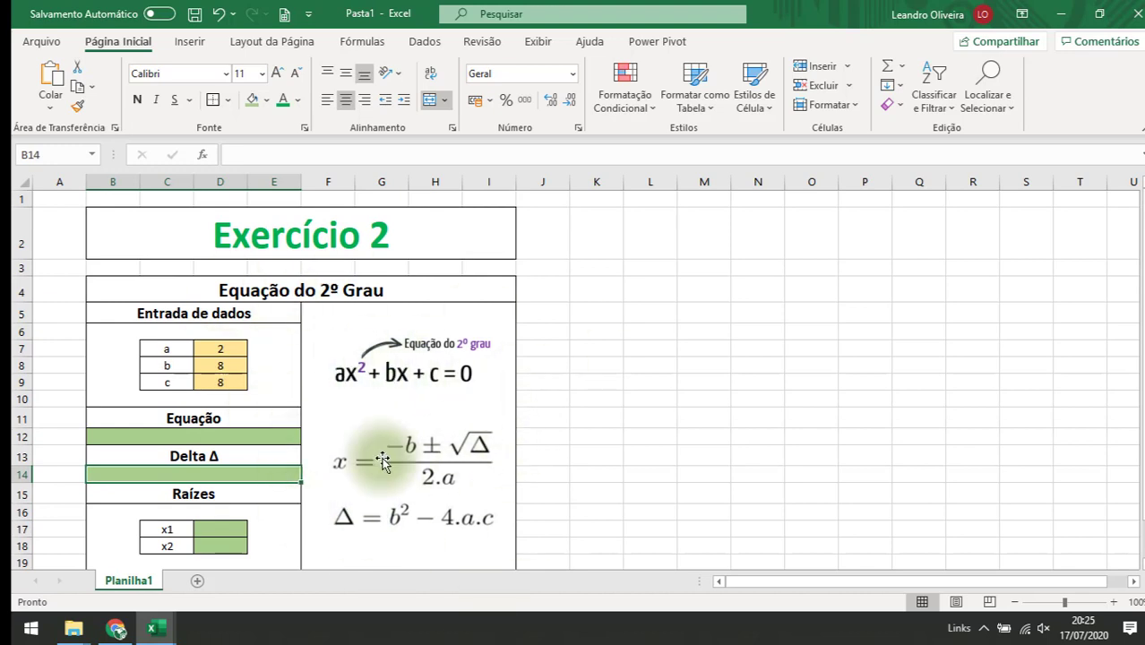
left_click(664, 457)
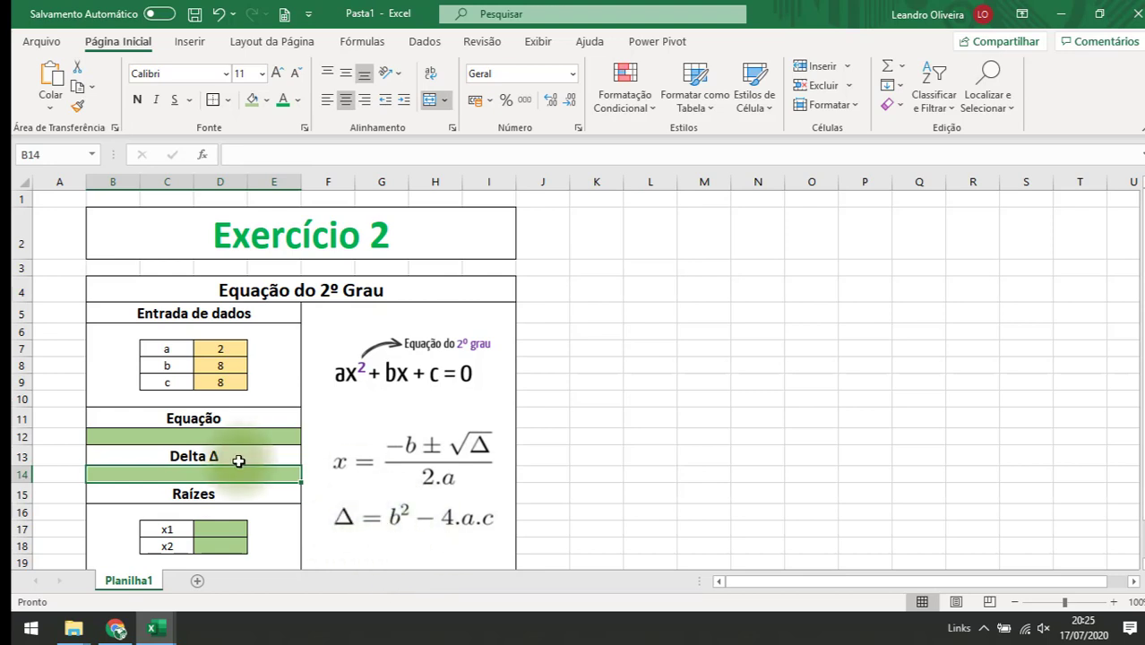
Try squaring coefficient b in the Delta cell B14 with the expression =D8^2.
left_click(215, 472)
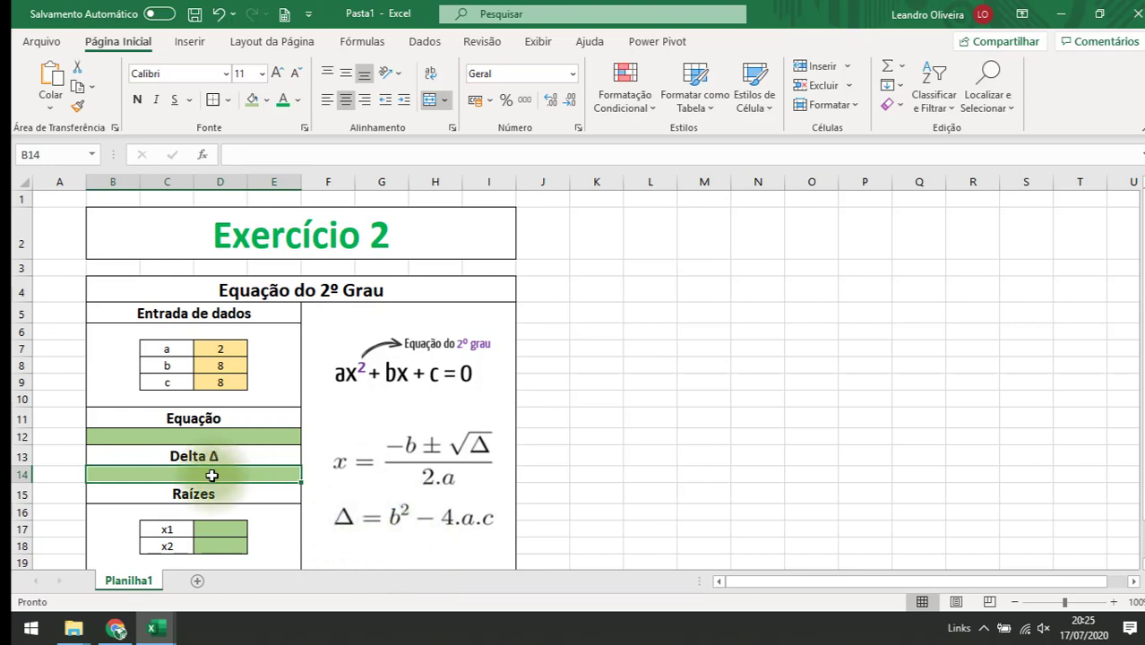
type("=")
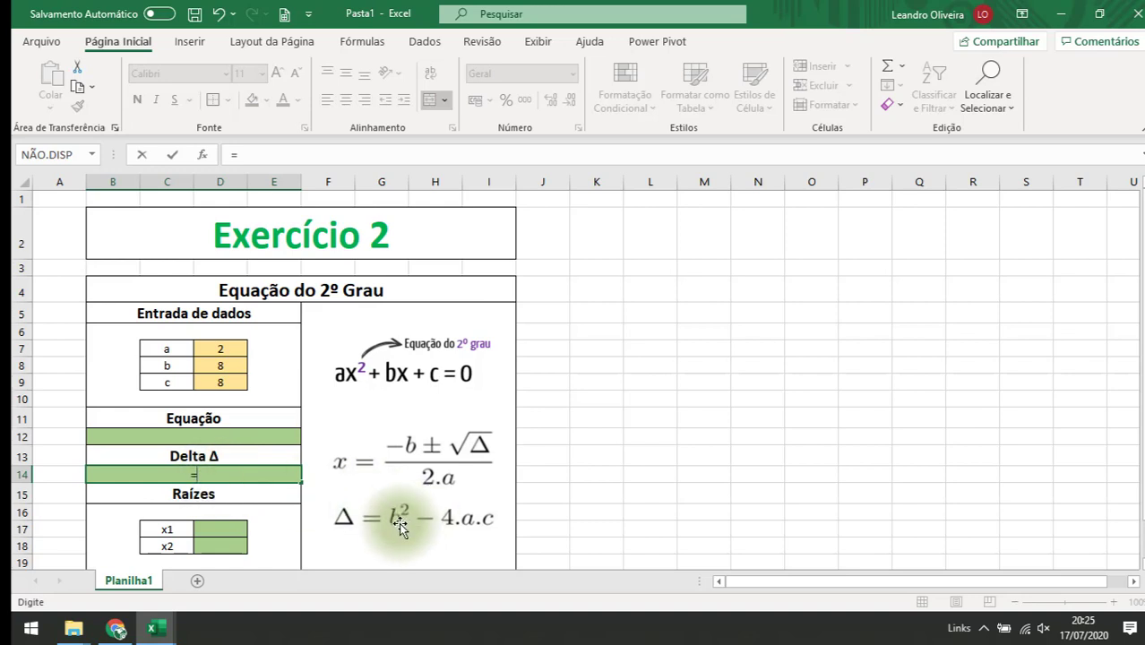
type("b")
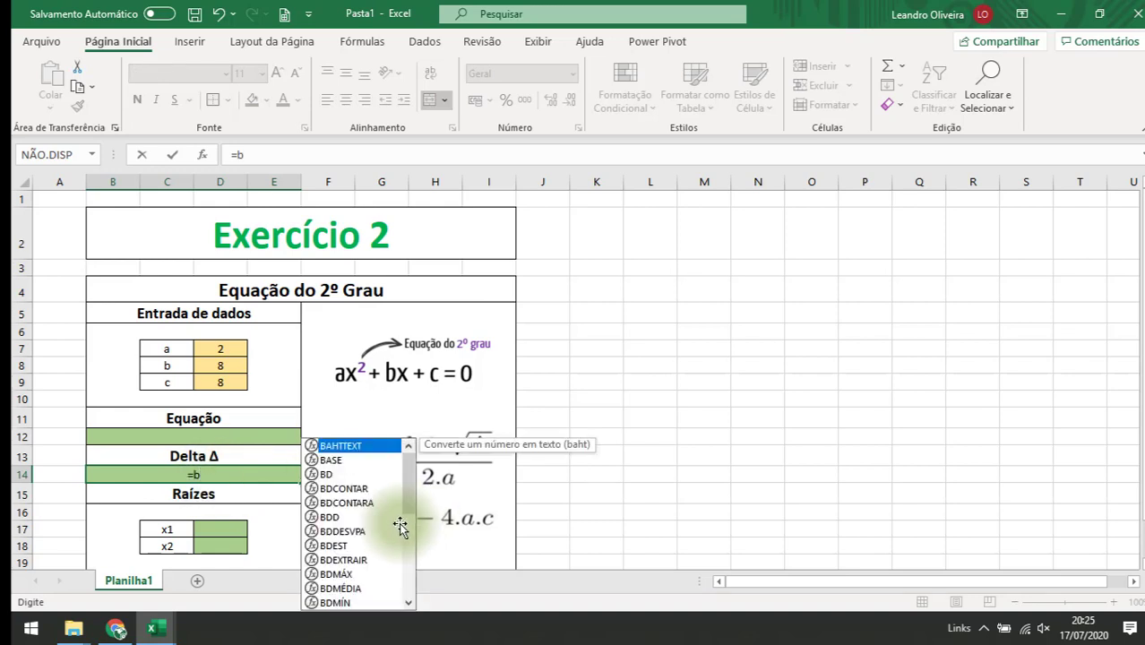
key("BackSpace")
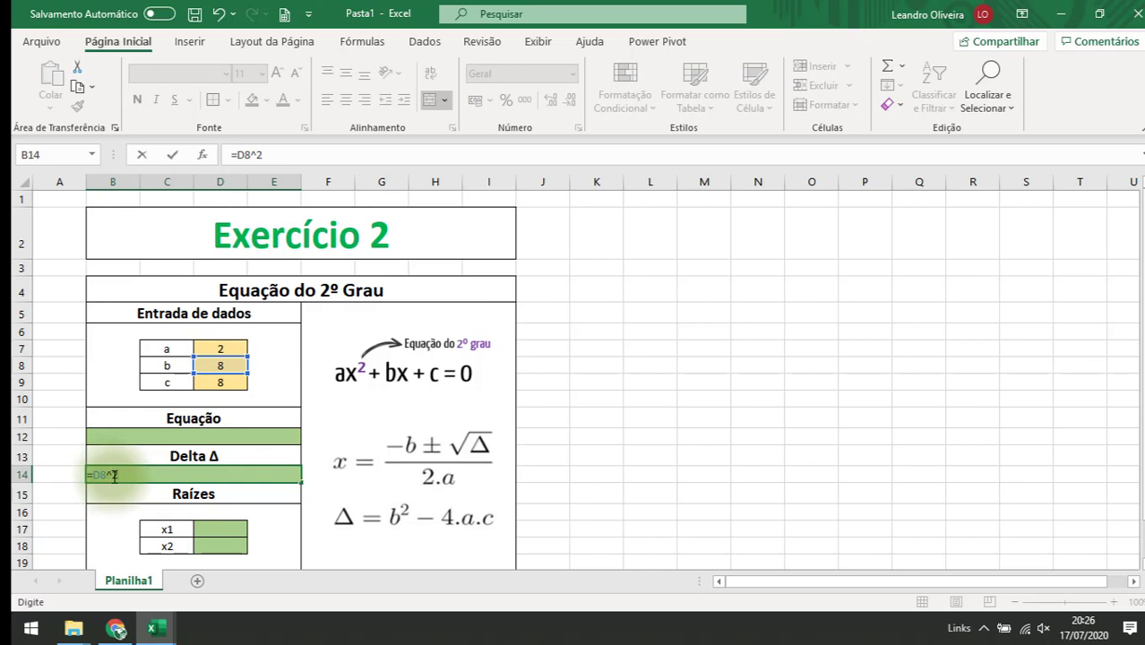
key("BackSpace")
key("BackSpace")
key("BackSpace")
key("BackSpace")
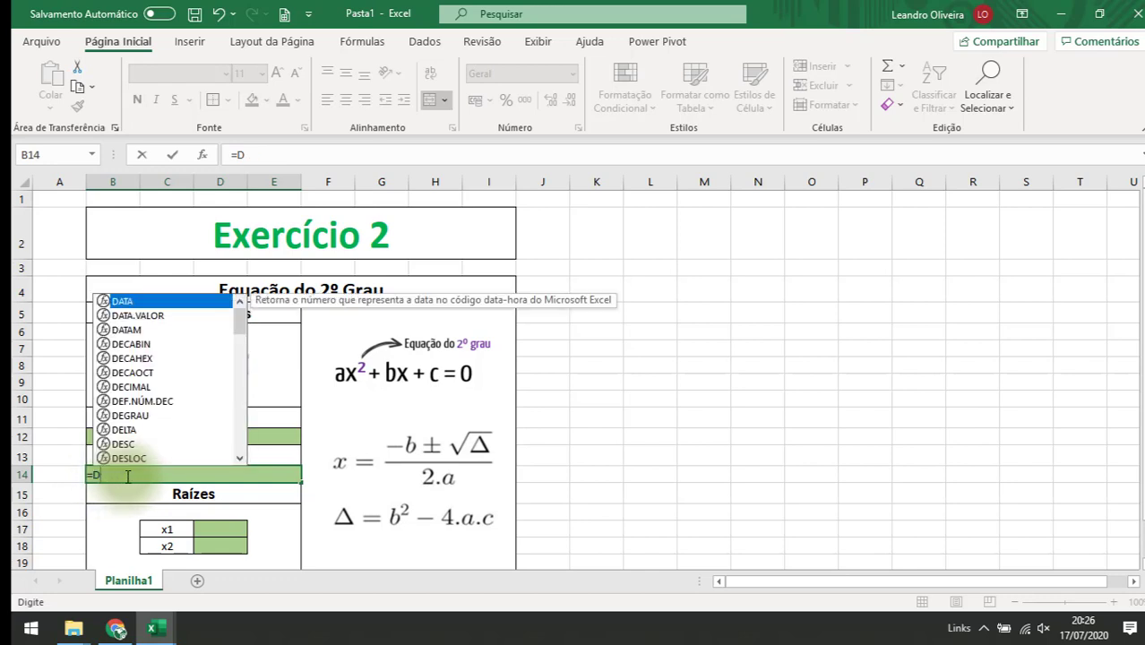
Enter =POTÊNCIA(D8;2) in the Delta cell B14, reviewing its number and power in the function arguments.
type("po")
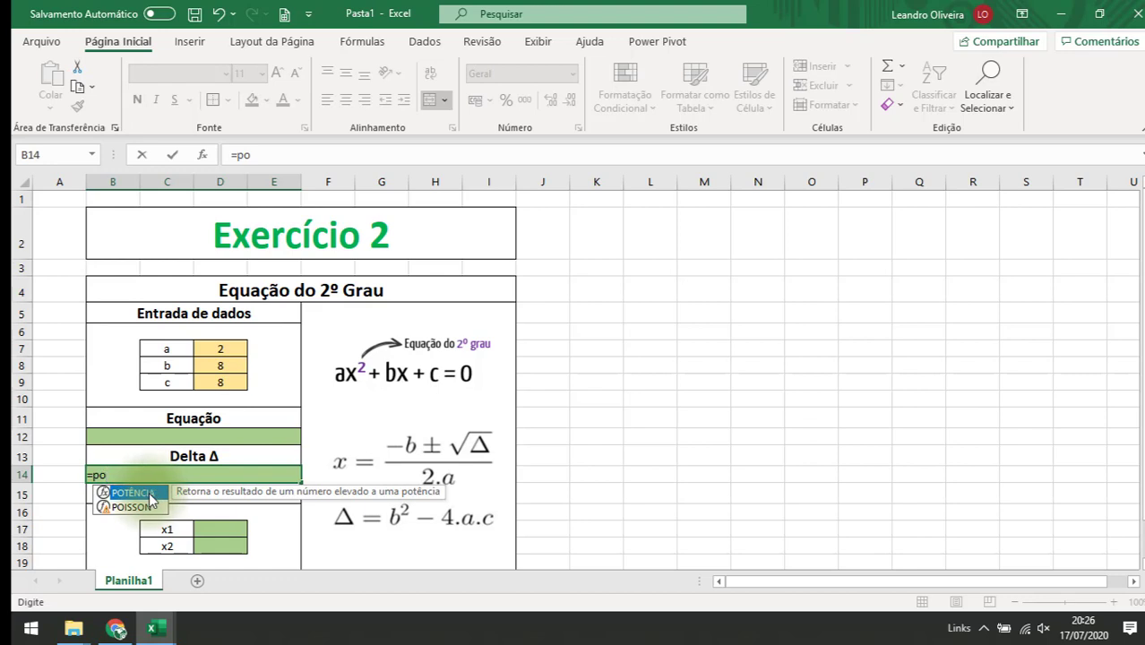
double_click(150, 495)
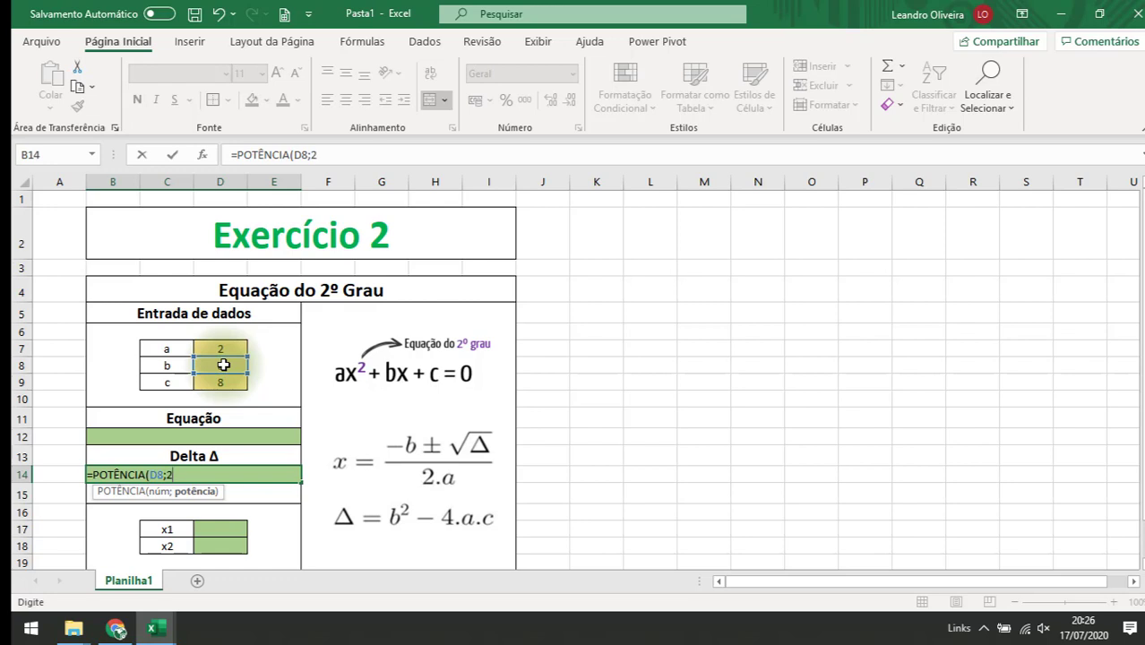
type(")")
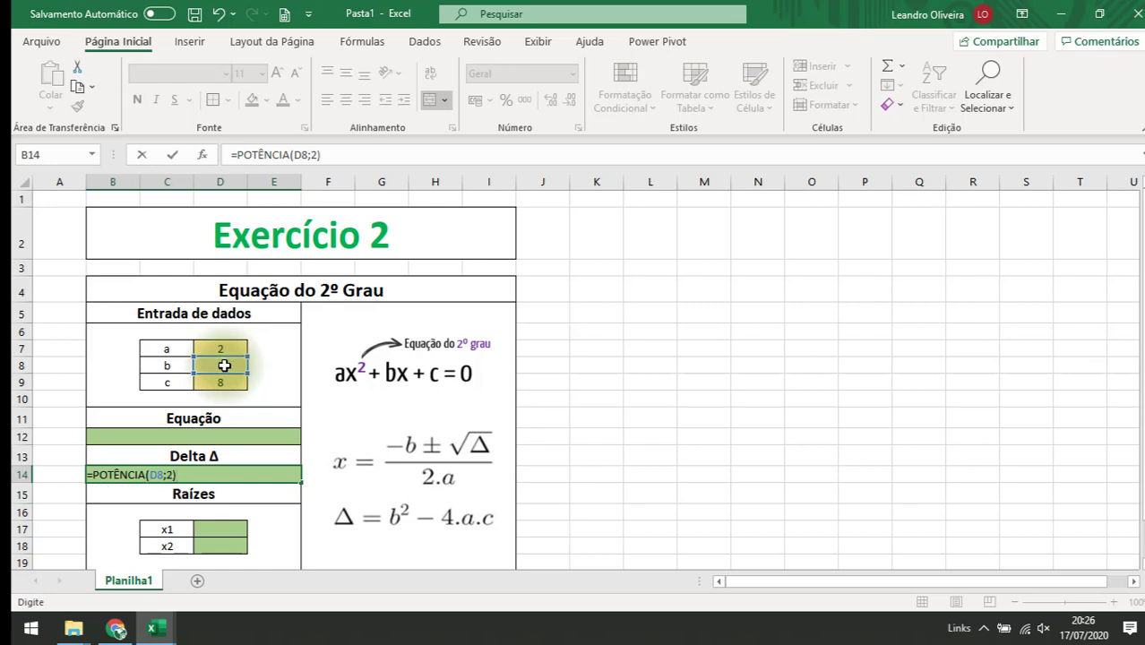
left_click(203, 153)
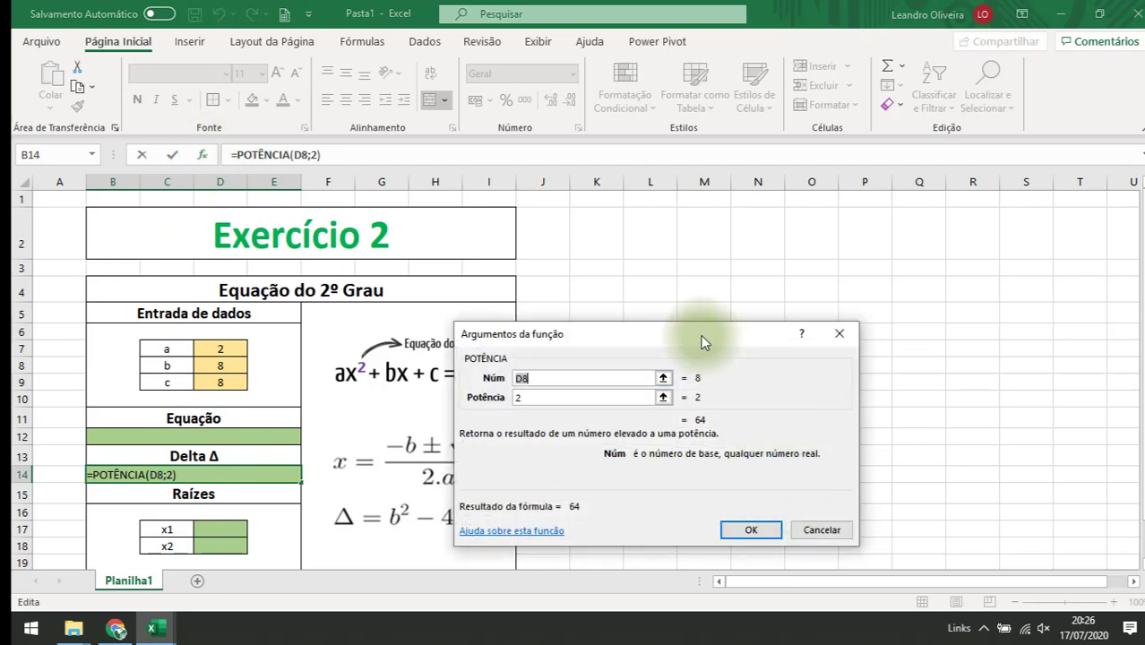
left_click_drag(701, 337, 595, 261)
left_click(474, 306)
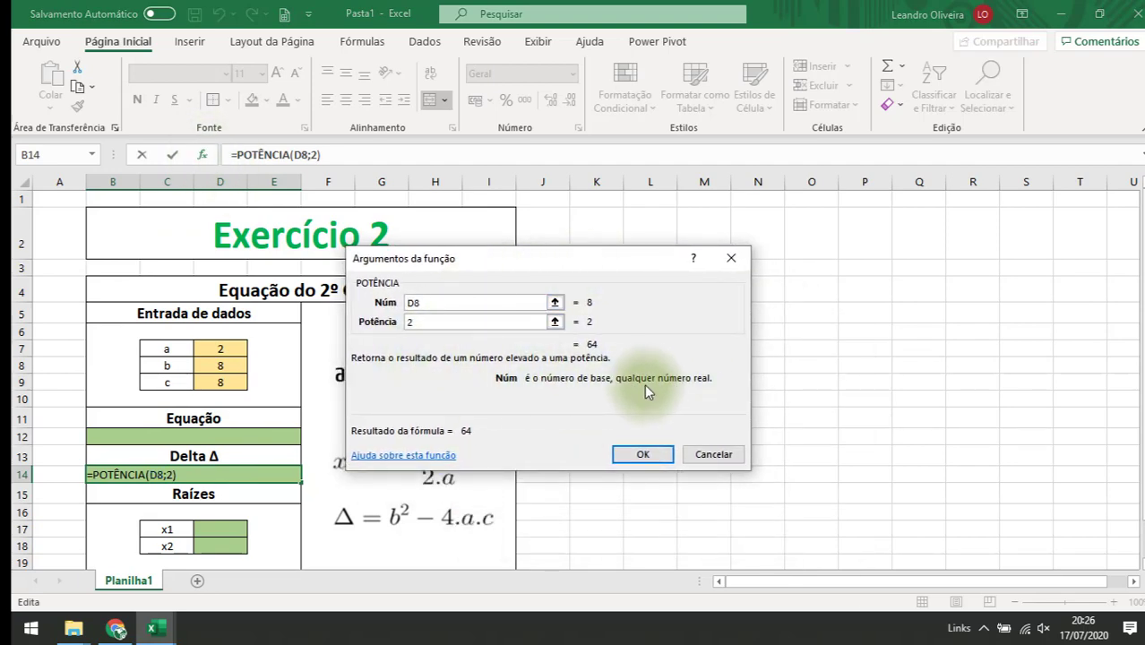
left_click_drag(506, 265, 557, 254)
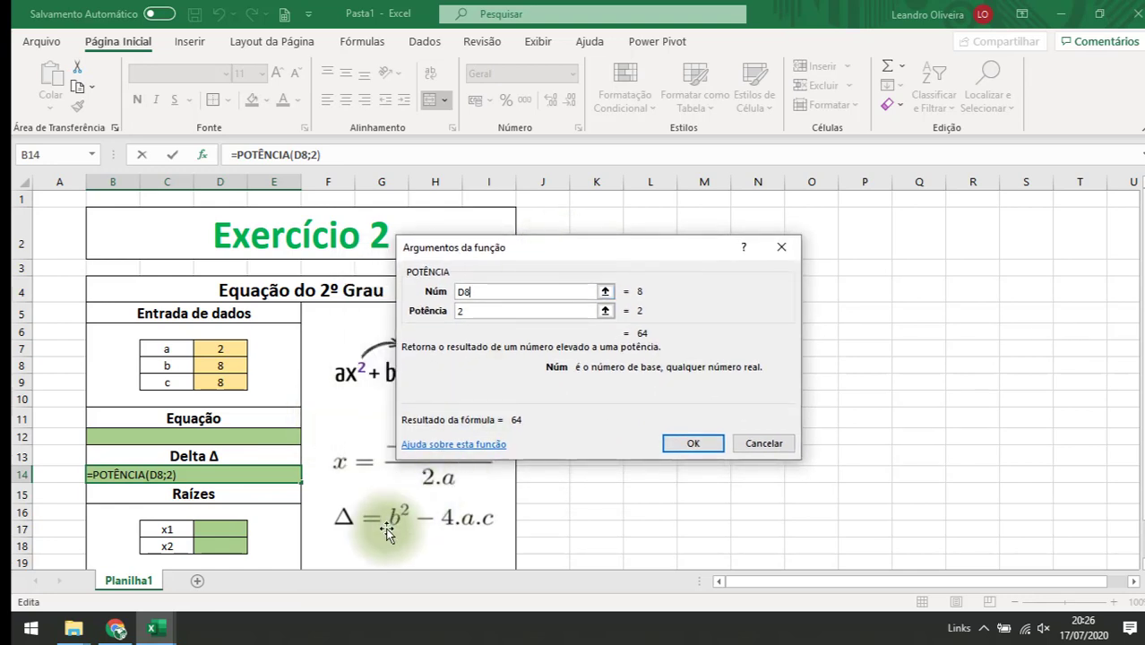
left_click(530, 312)
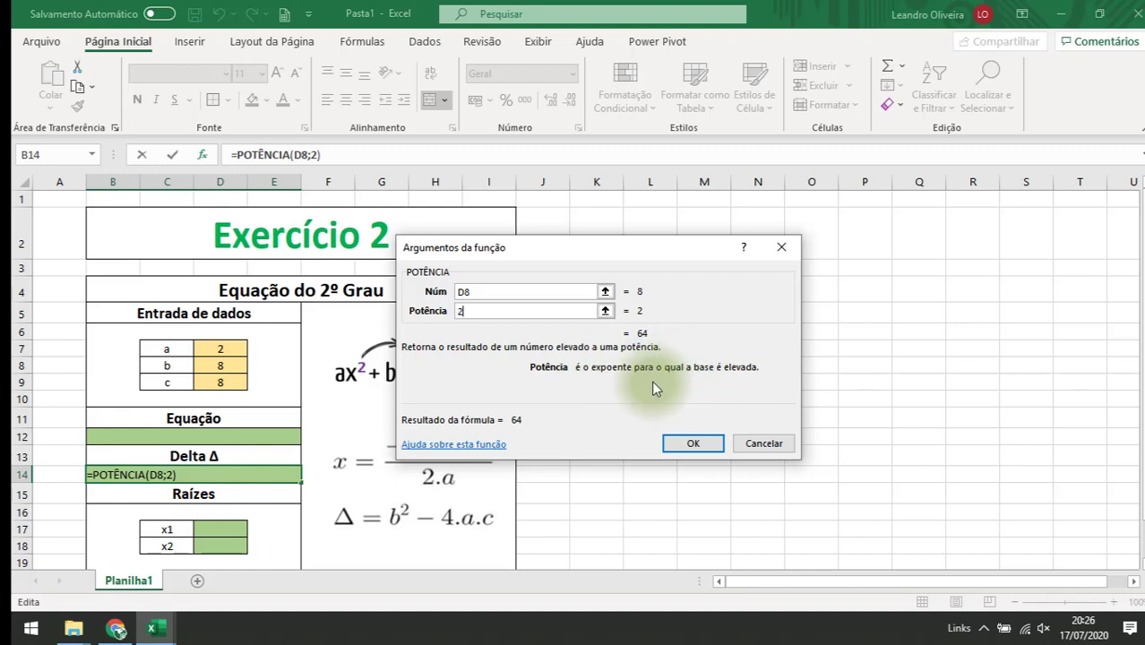
left_click(696, 444)
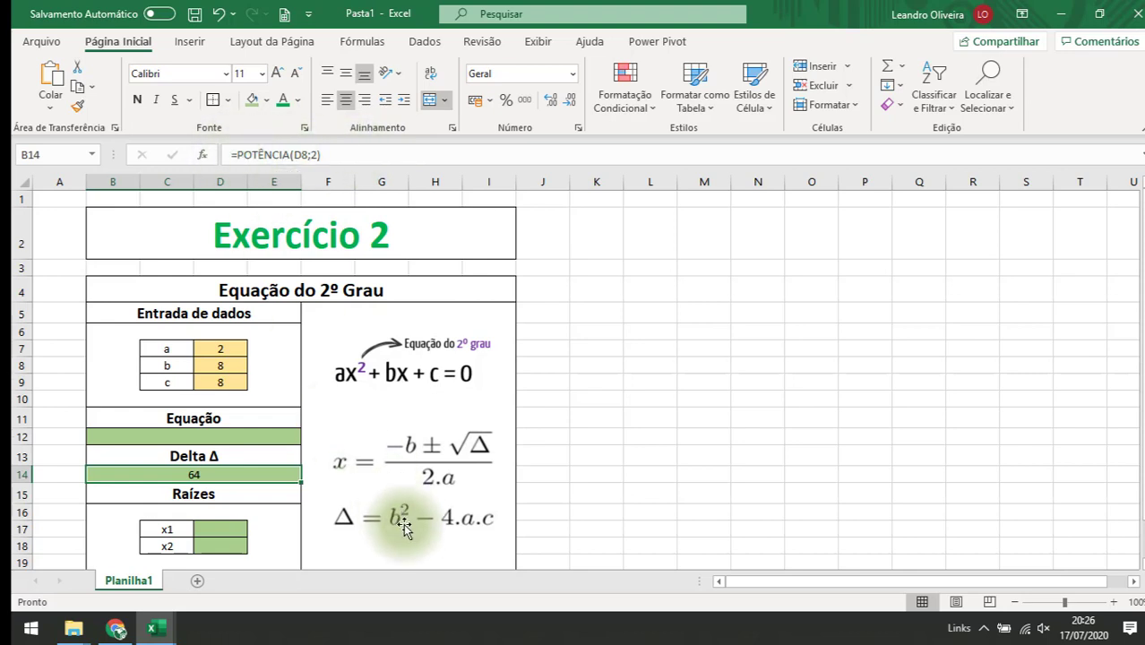
Extend the Delta formula in B14 to =POTÊNCIA(D8;2)-4*D7*D9.
left_click(360, 156)
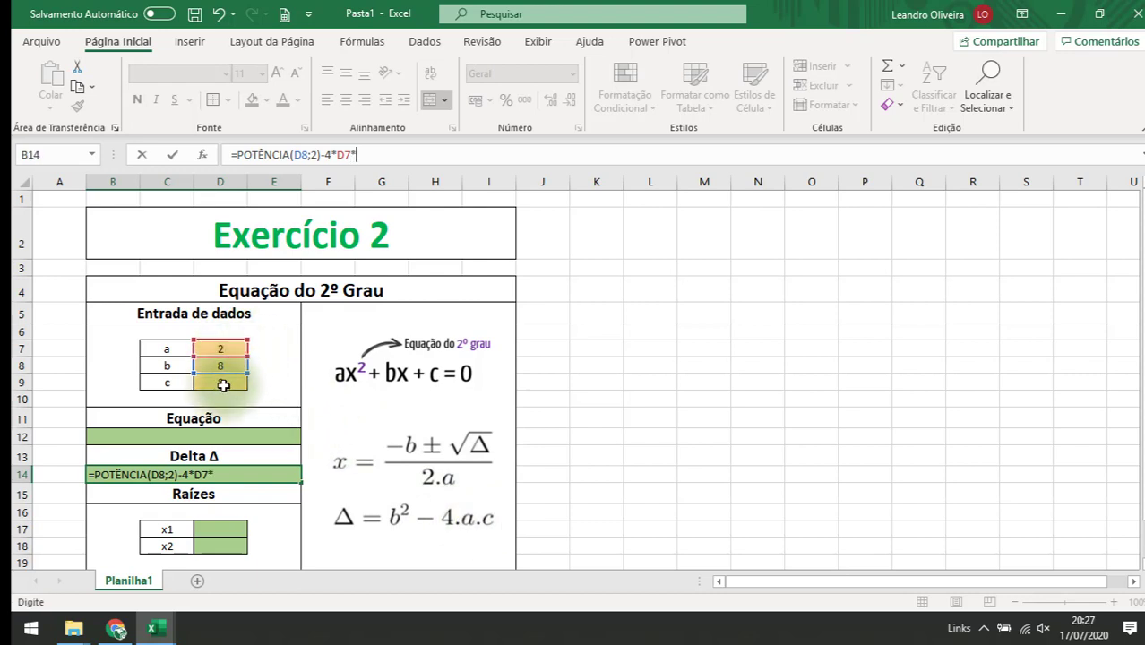
left_click(223, 383)
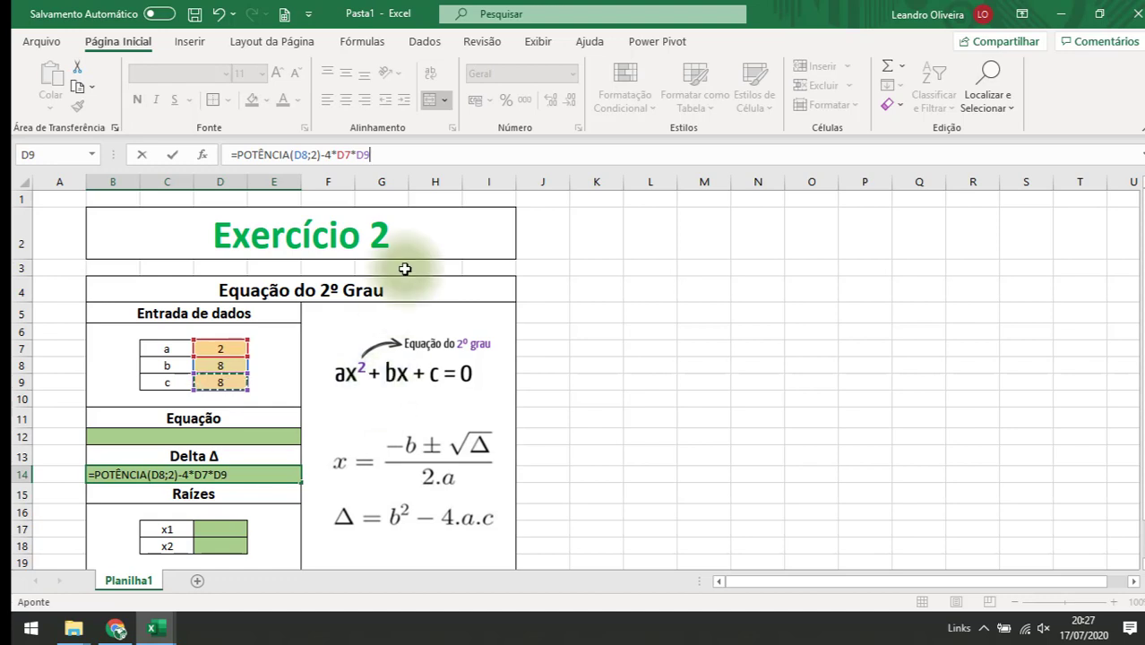
key("Return")
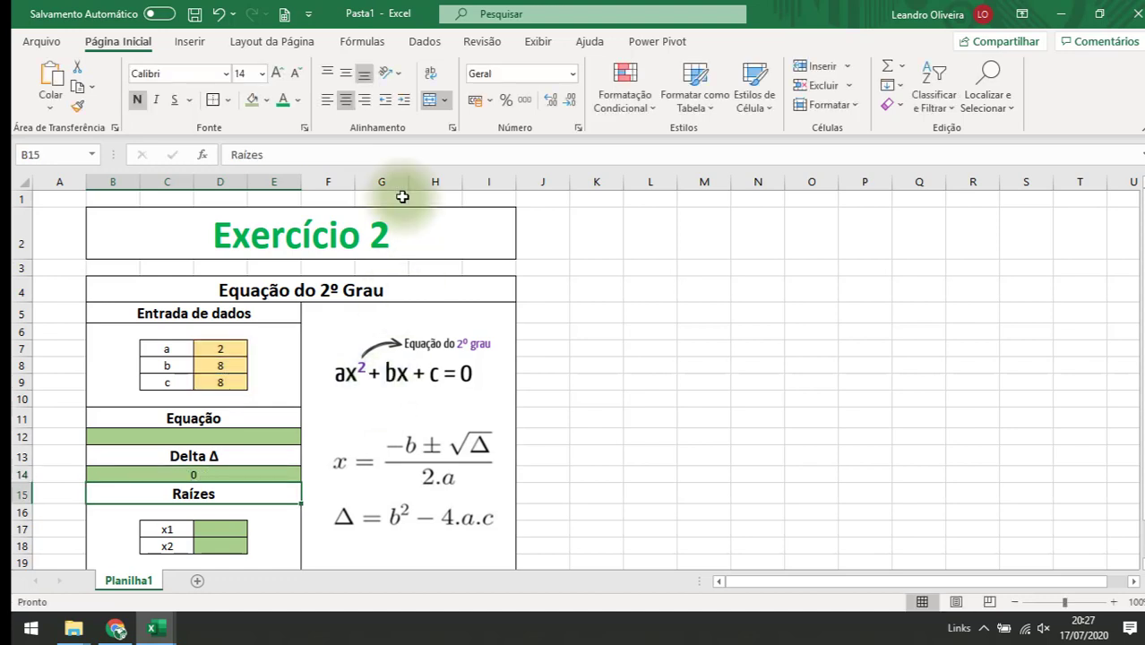
left_click(210, 474)
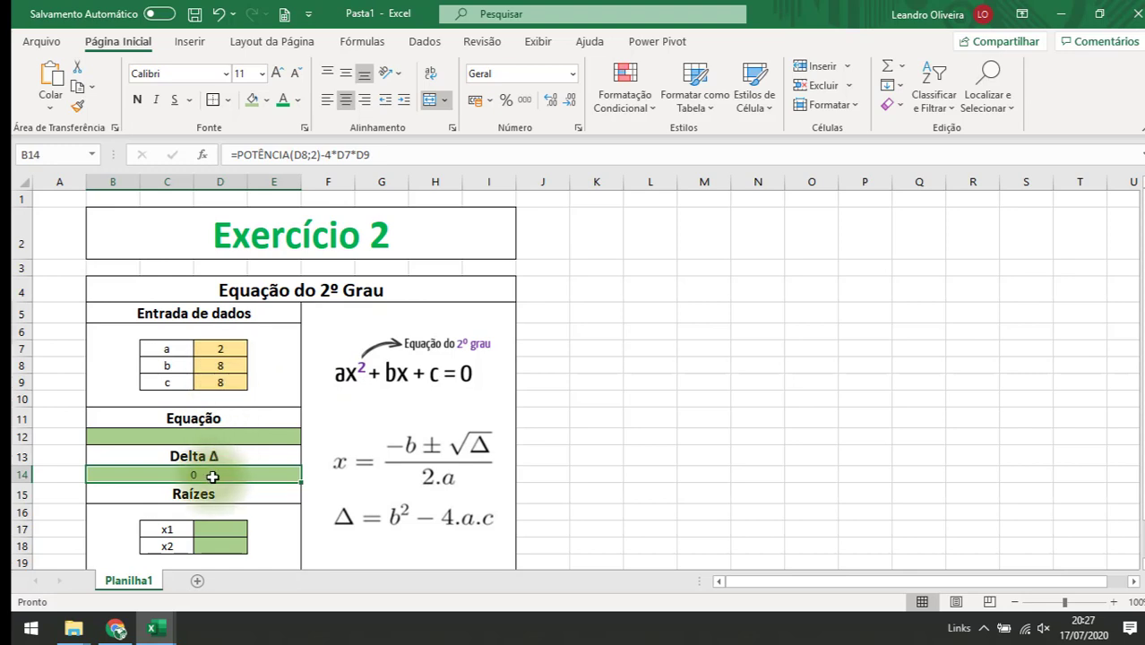
Enter the formula =-D8+RAIZ(B14) in the x1 root cell D17.
left_click(229, 531)
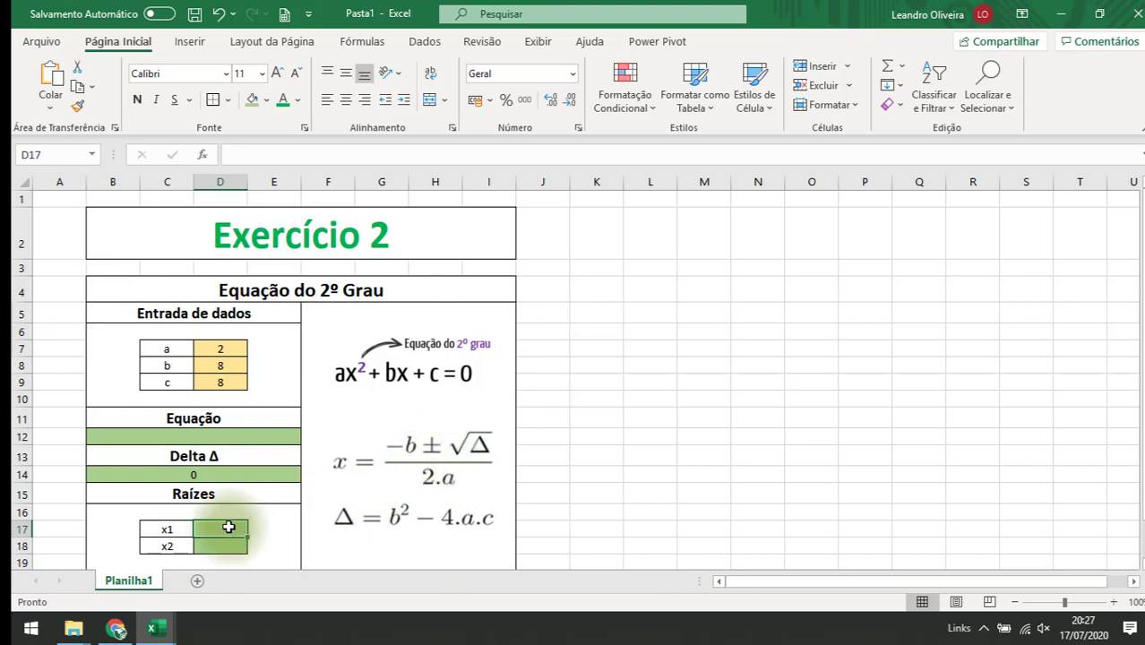
type("-D8+")
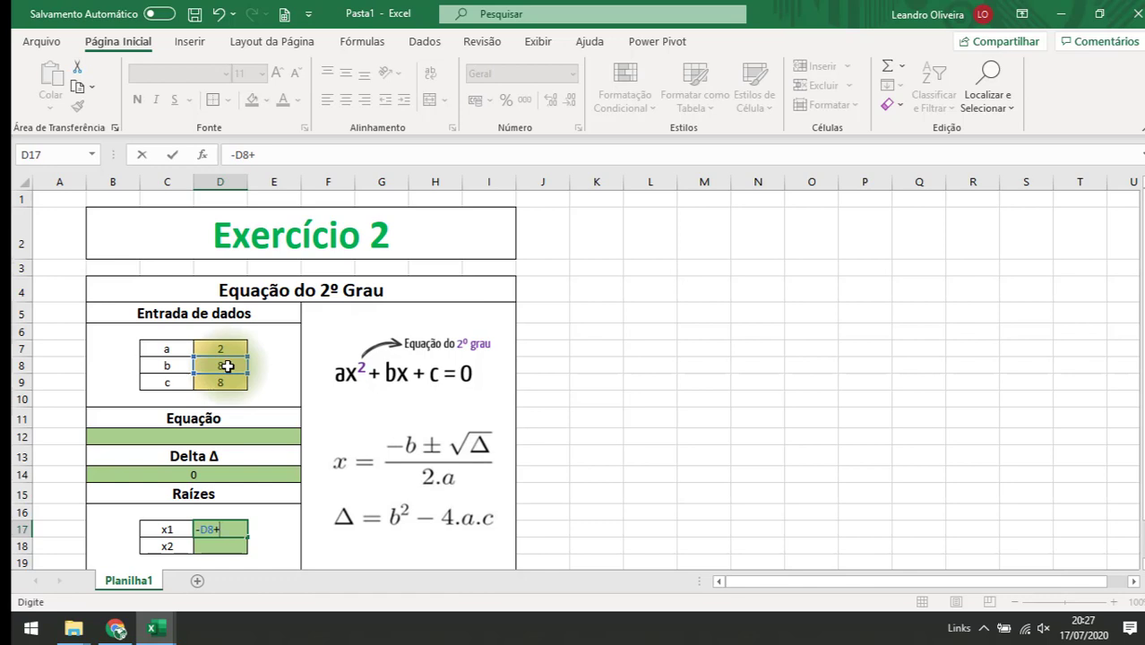
type("raiz")
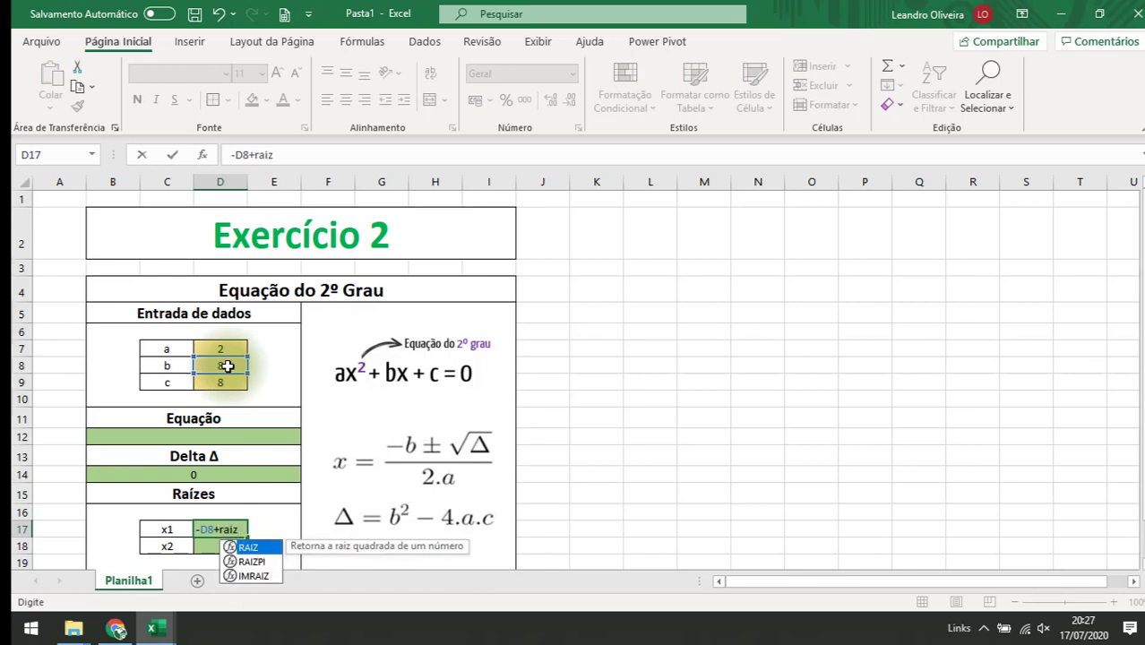
type("(")
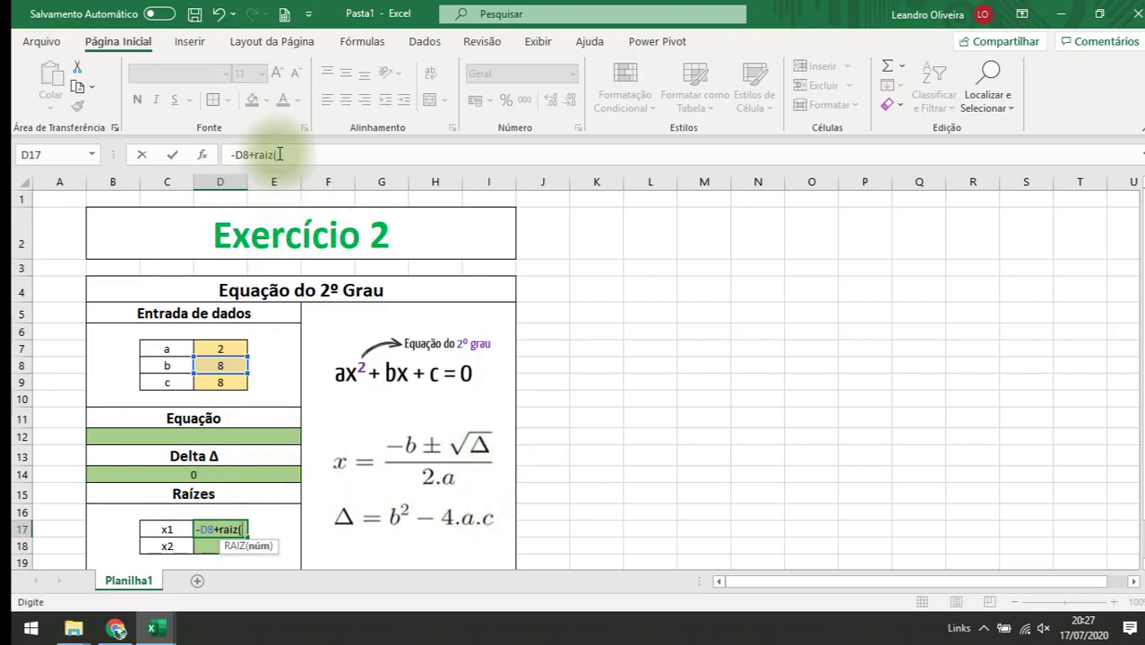
left_click(250, 476)
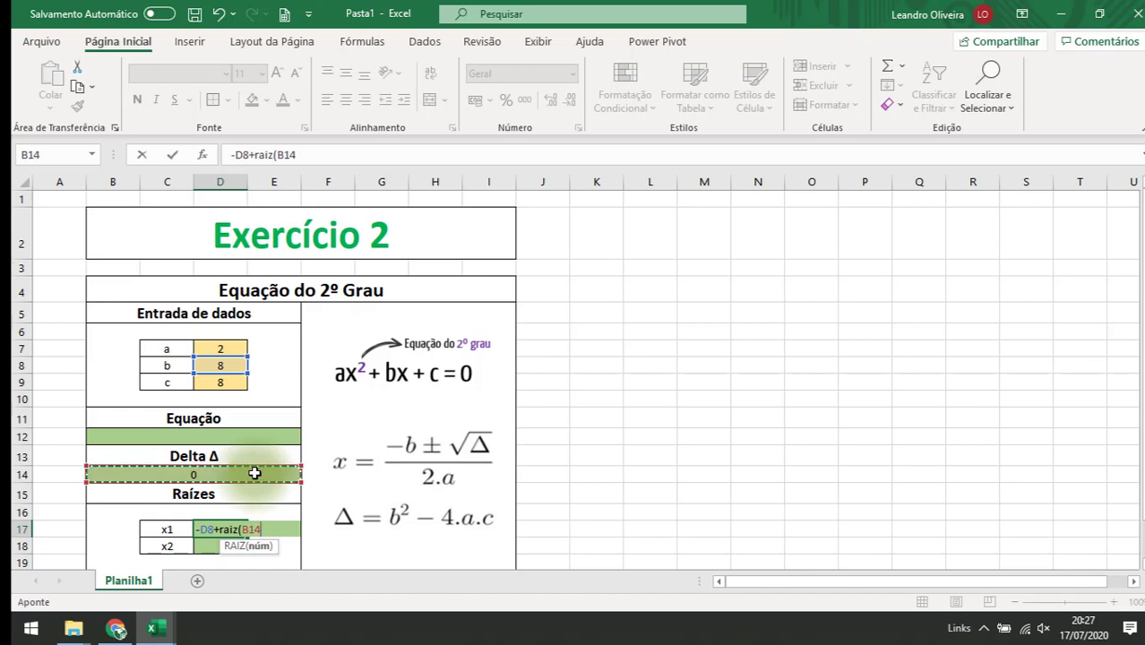
type(")")
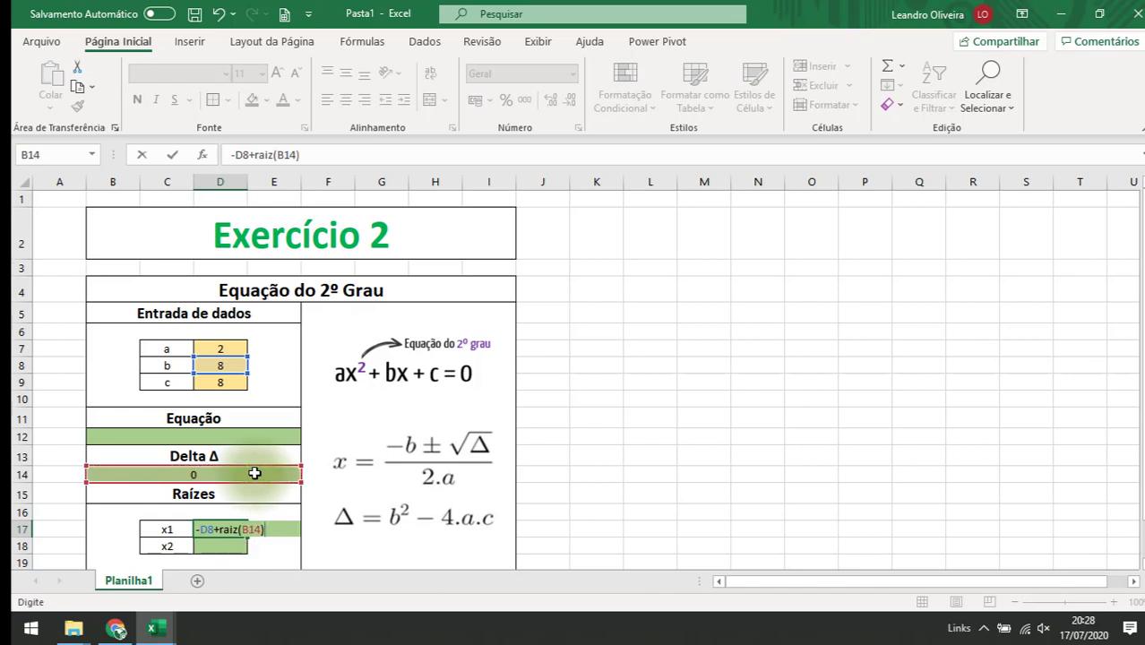
key("Return")
Extend the x1 formula in D17 to =-D8+RAIZ(B14)/2*D7.
left_click(223, 530)
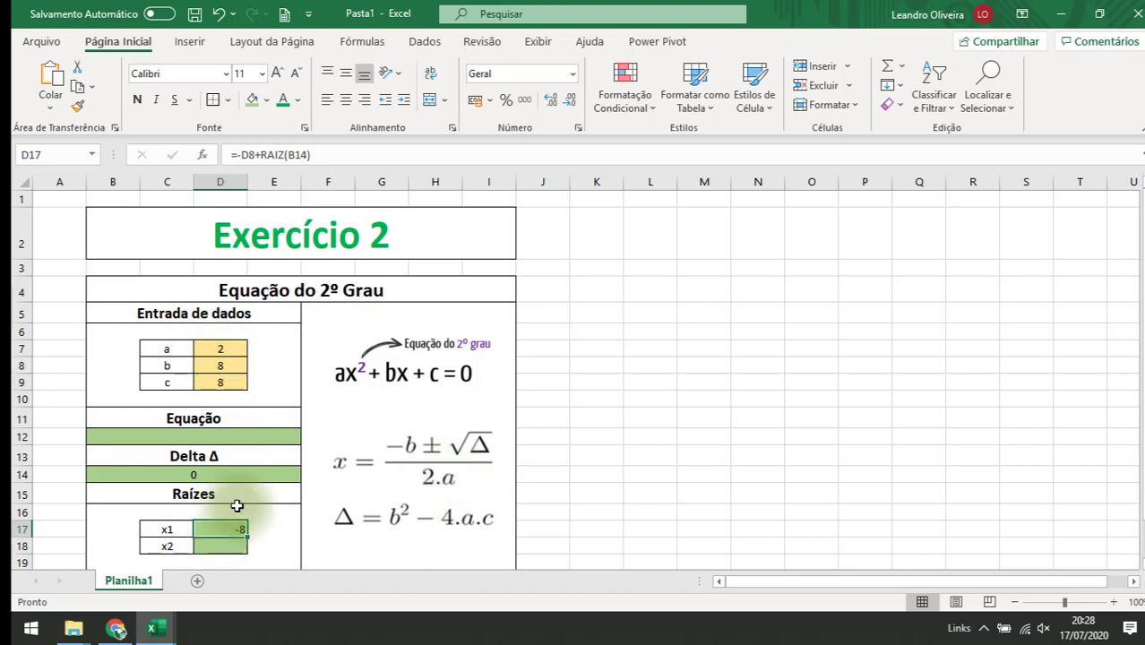
left_click(324, 158)
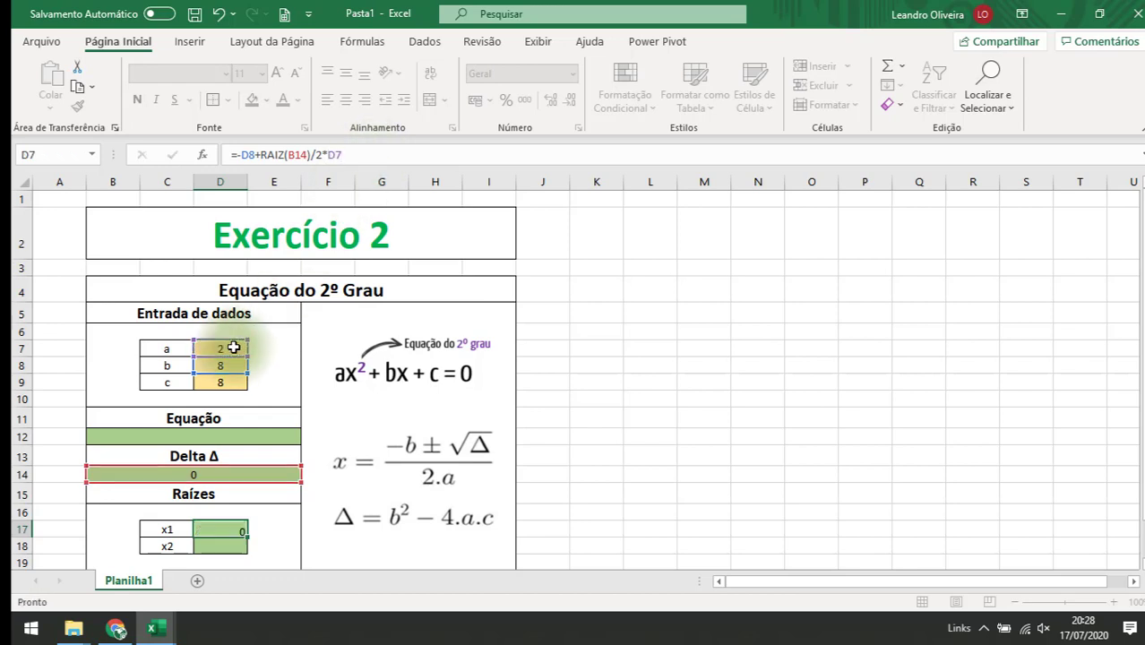
key("Return")
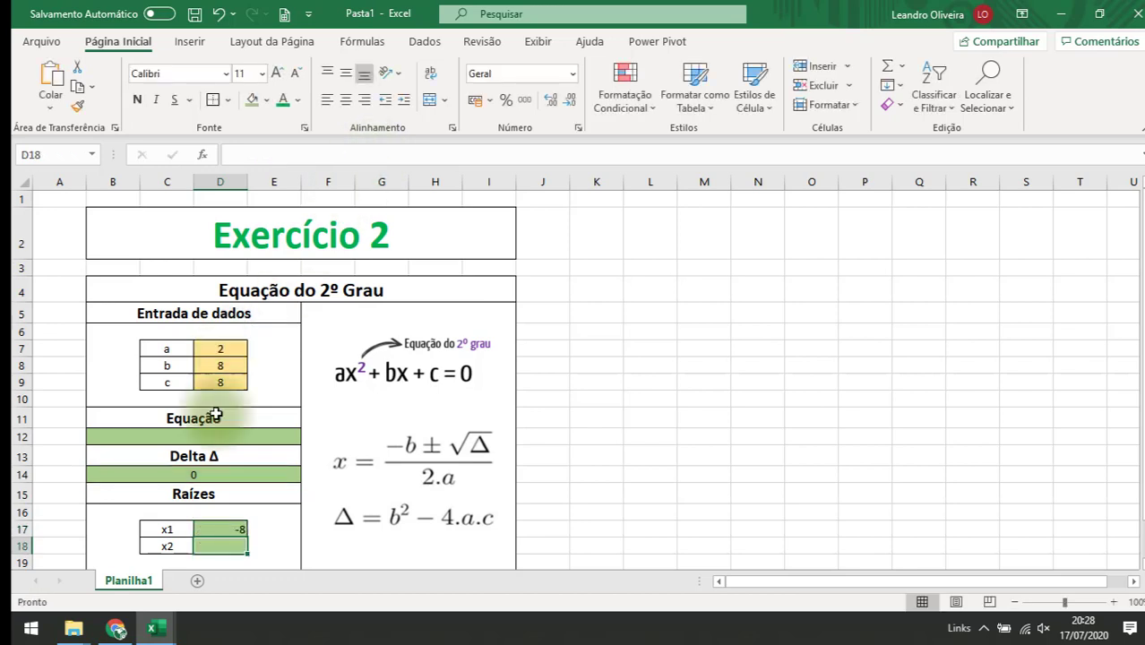
Enclose the numerator -D8+RAIZ(B14) of the x1 formula in D17 in parentheses.
left_click(227, 533)
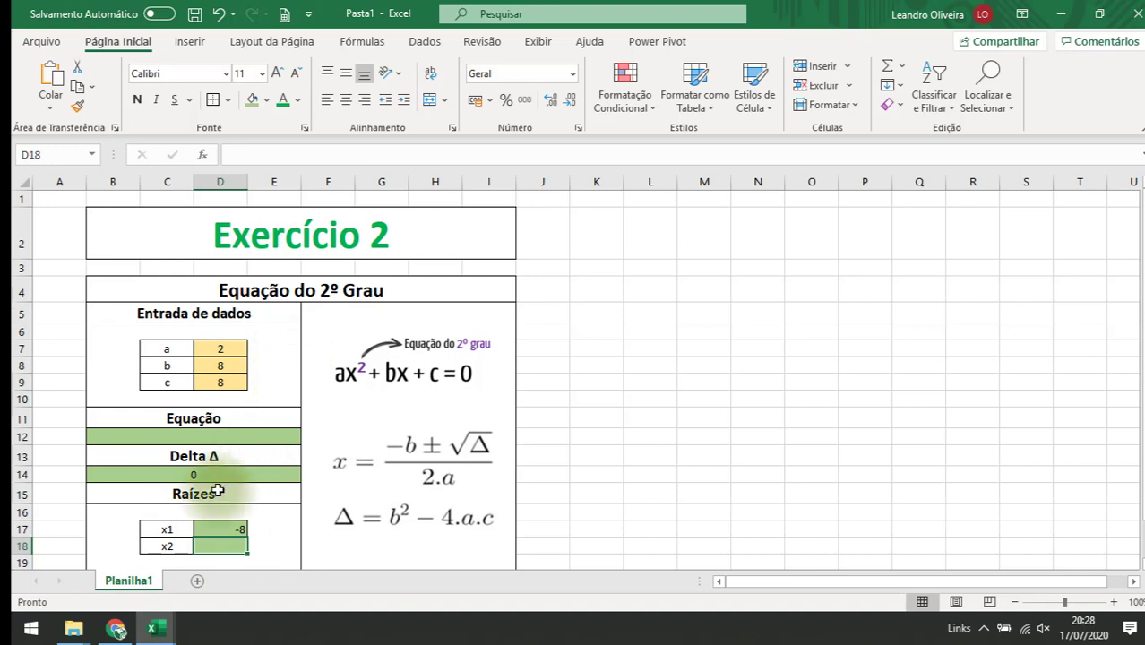
left_click(361, 154)
left_click_drag(265, 154, 304, 155)
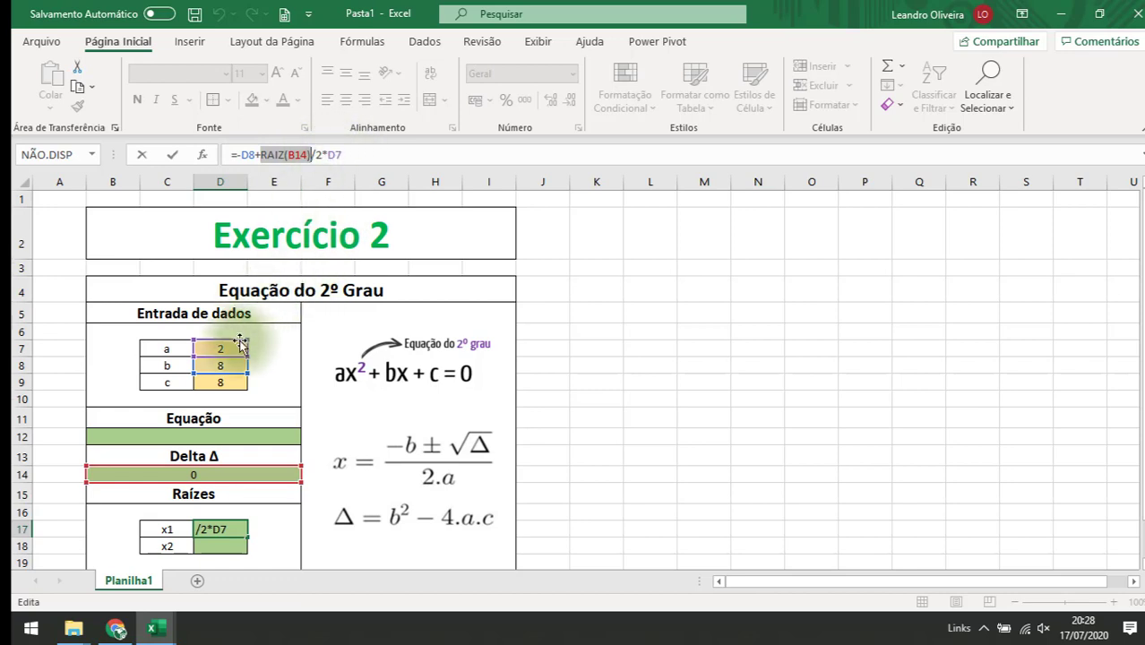
left_click(345, 152)
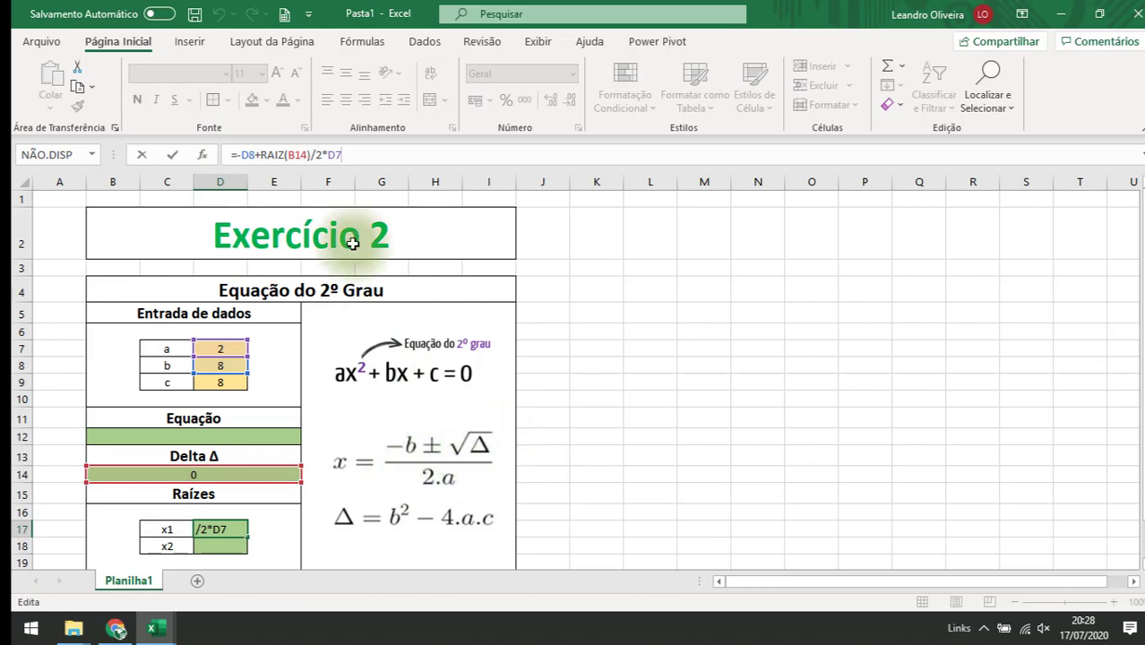
left_click(236, 154)
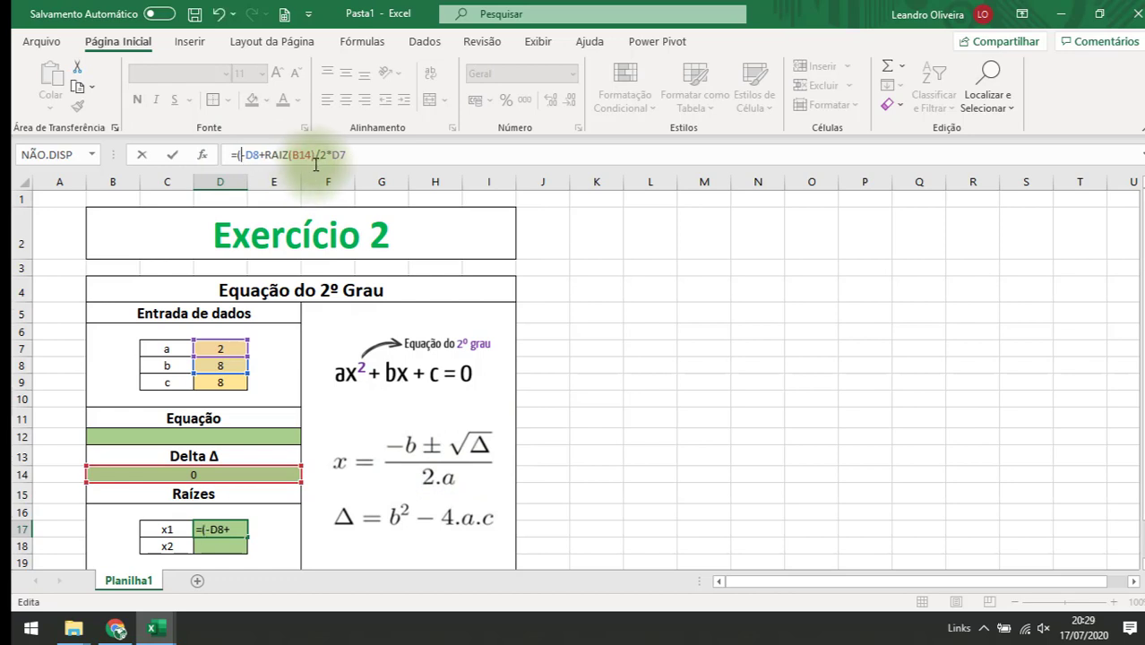
left_click(316, 155)
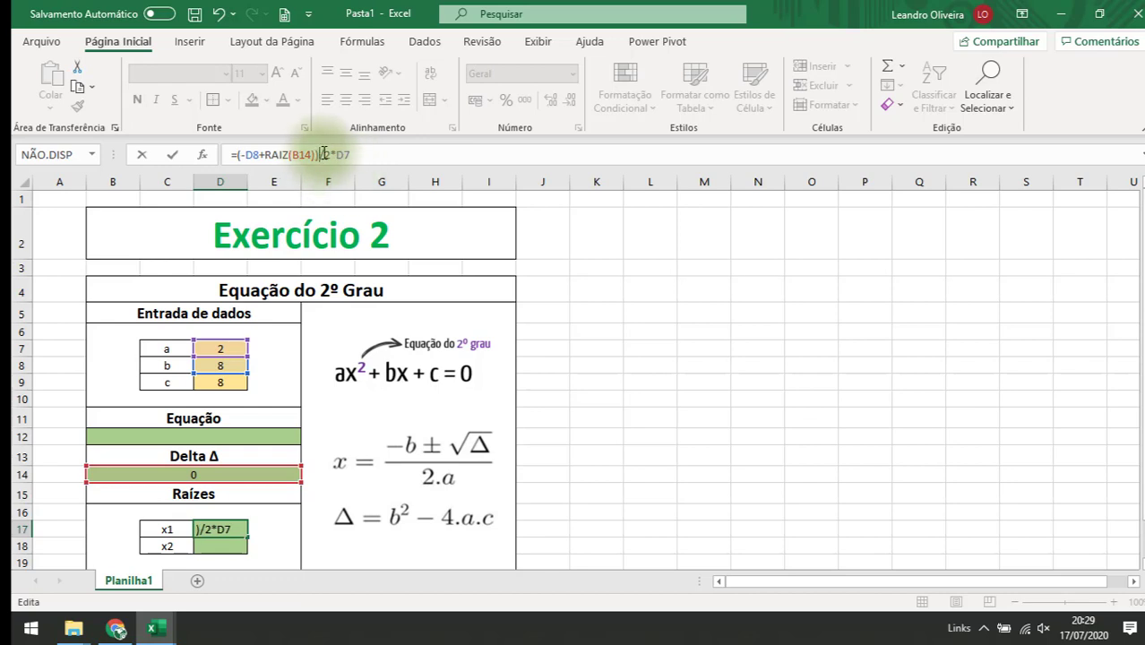
Enclose the denominator in parentheses so the x1 formula in D17 reads =(-D8+RAIZ(B14))/(2*D7).
left_click(321, 155)
left_click_drag(322, 155, 236, 154)
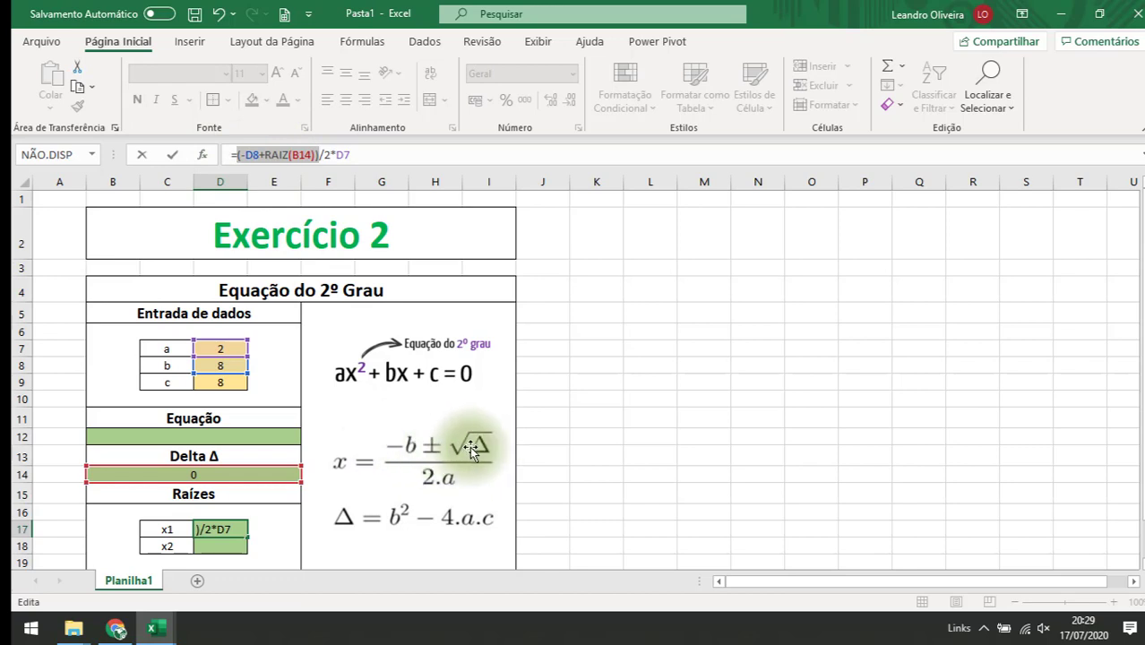
left_click(320, 155)
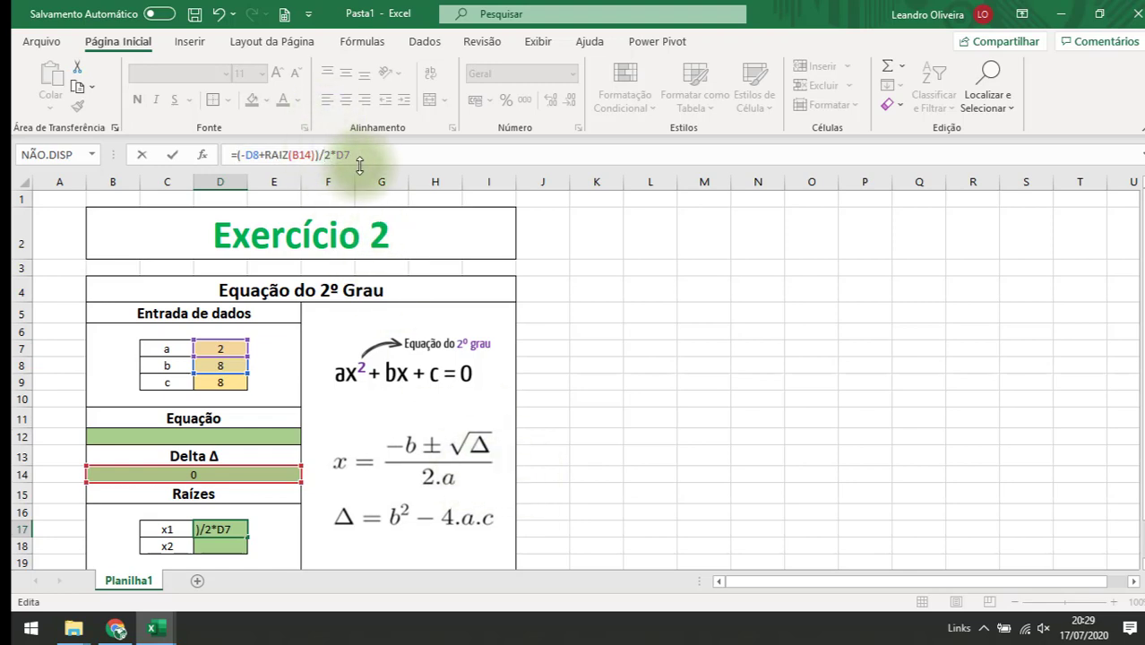
left_click(373, 155)
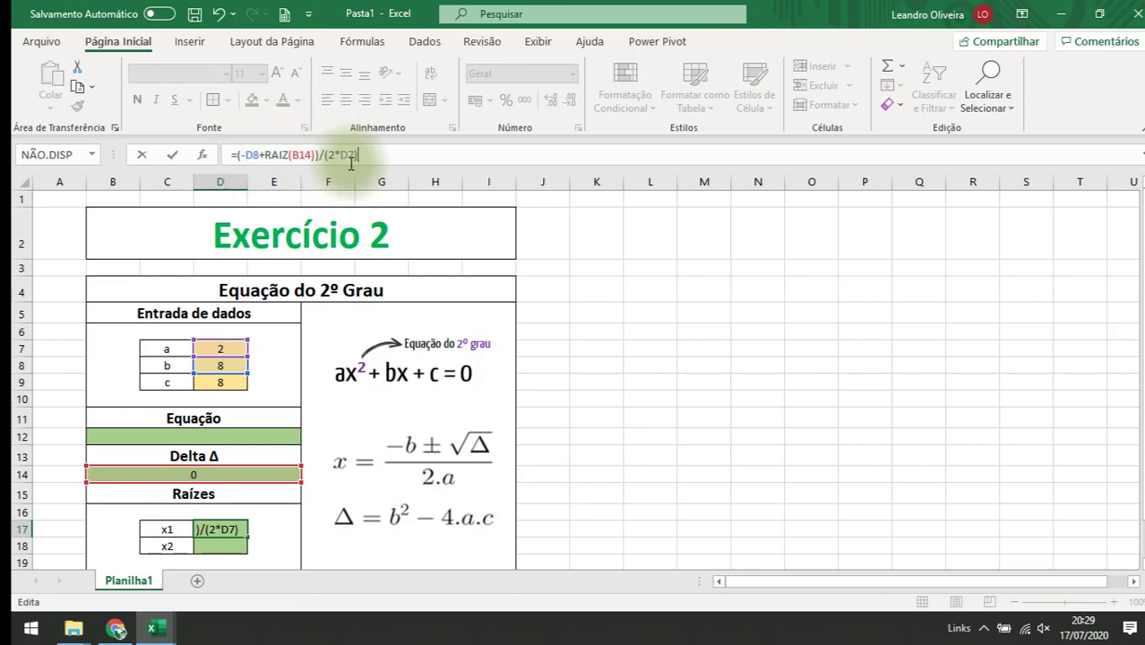
key("Return")
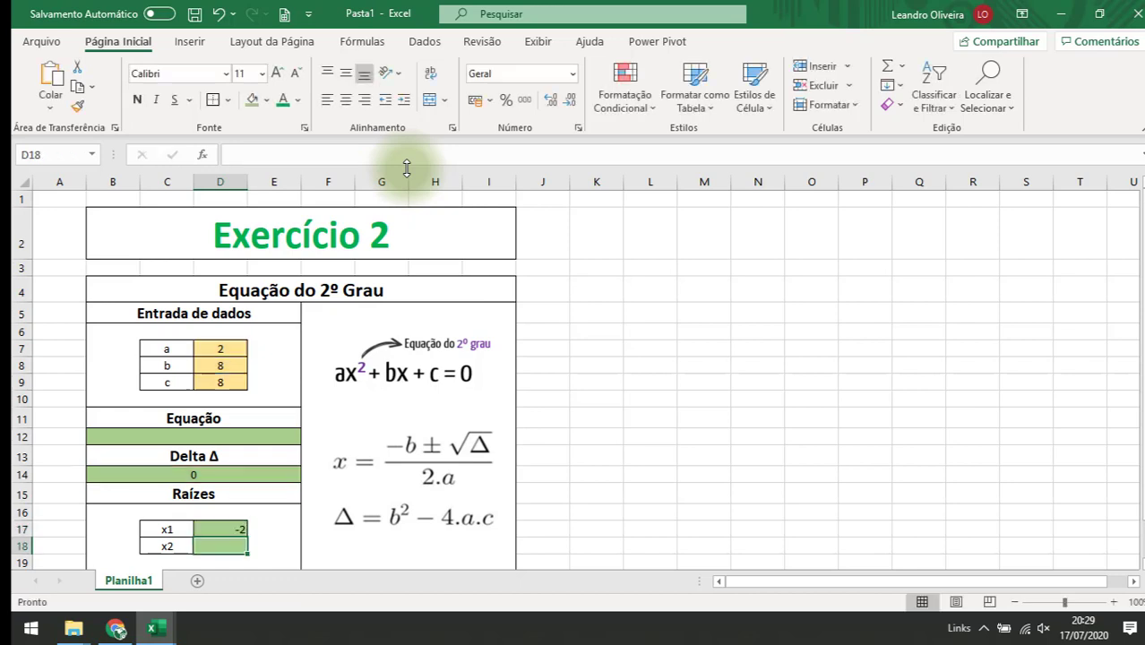
Centre the contents of the root cells D17:D18 horizontally and vertically.
left_click(228, 529)
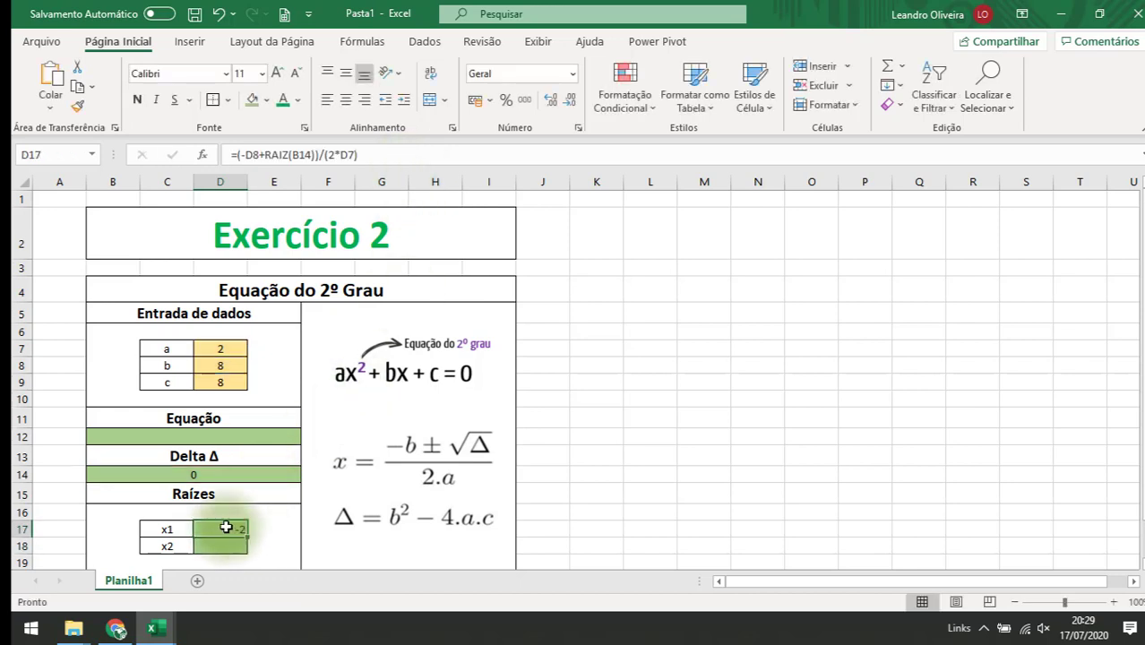
left_click_drag(228, 530, 226, 546)
left_click(346, 102)
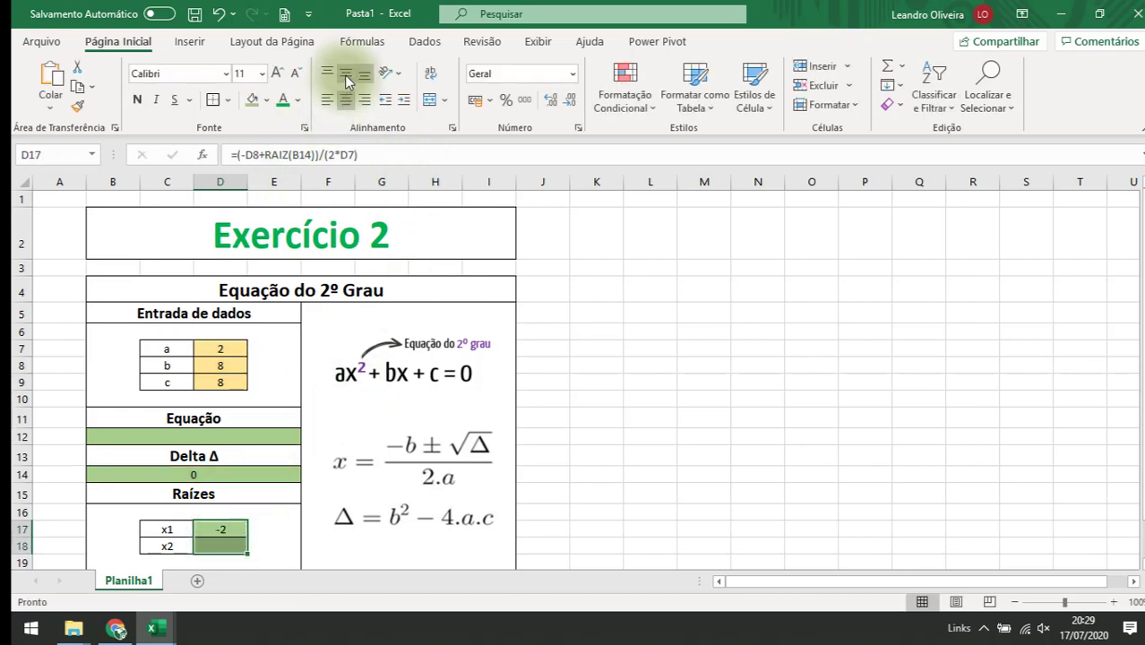
left_click(435, 462)
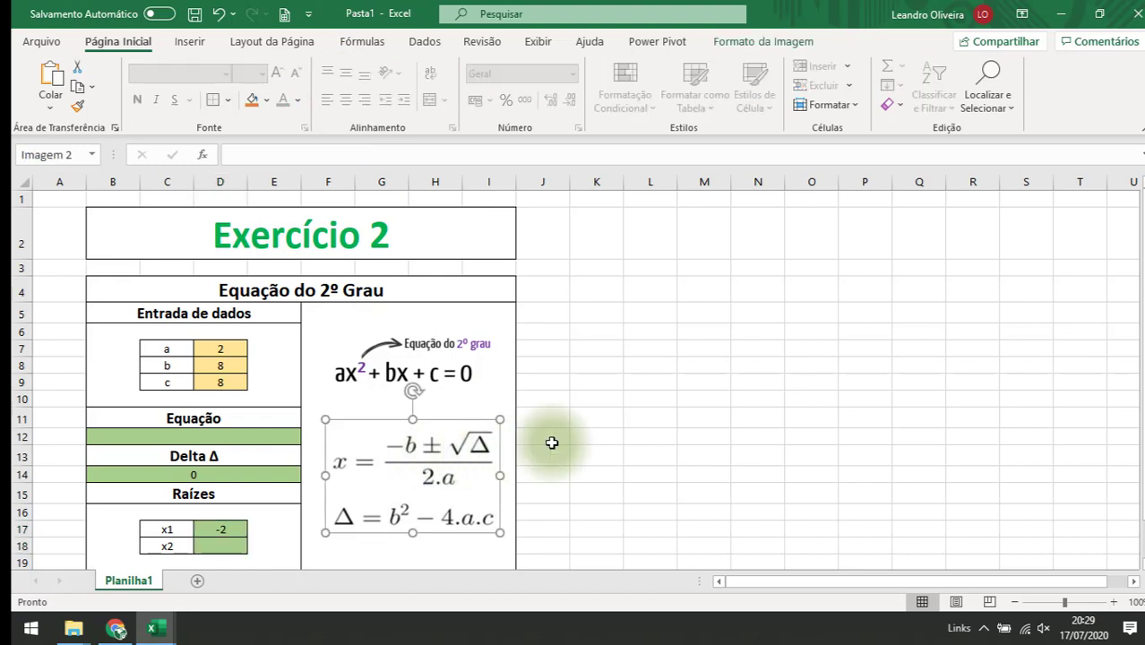
left_click(578, 457)
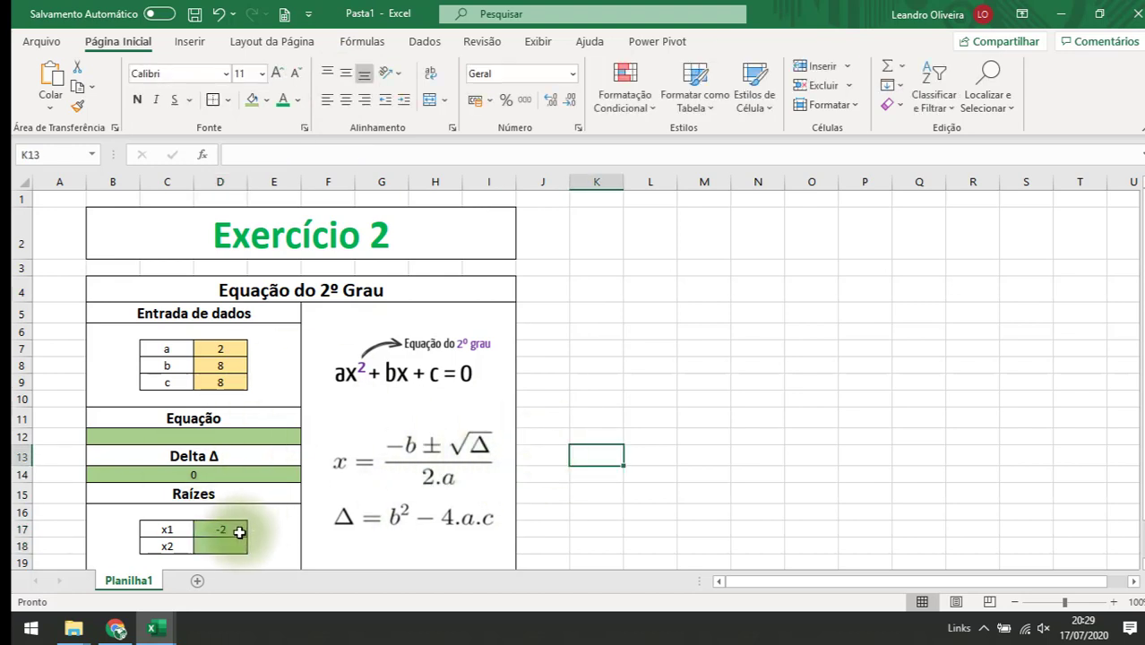
Format the root cells D17:D18 as numbers with two decimal places.
left_click(234, 533)
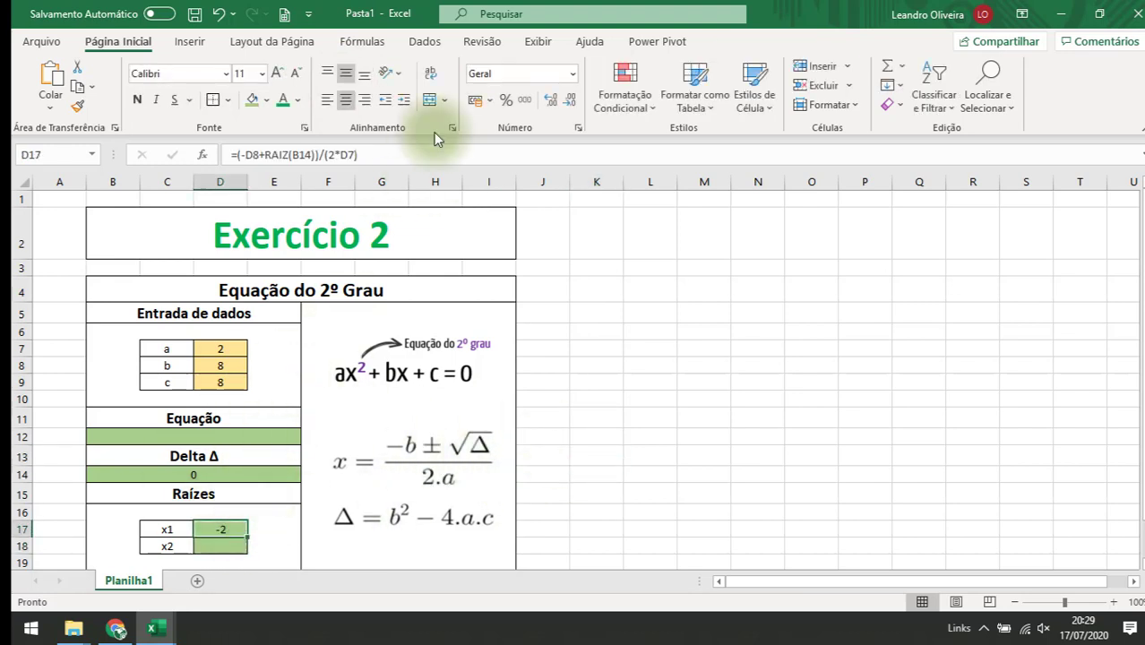
left_click_drag(225, 534, 224, 543)
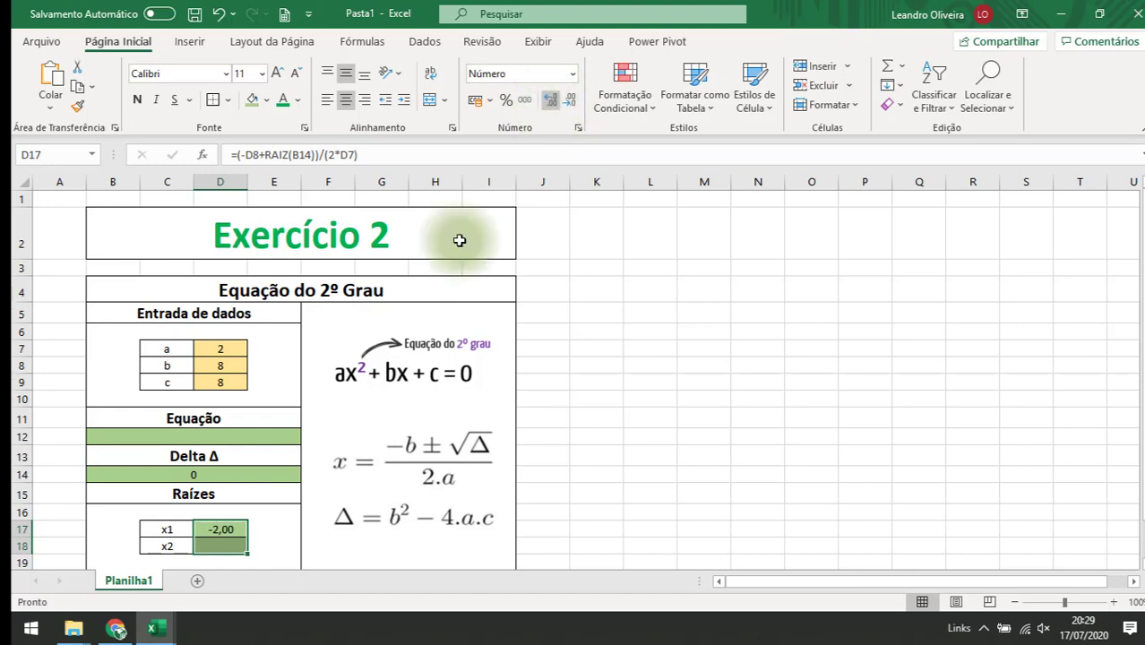
left_click(695, 458)
Copy the x1 formula text from D17 into the x2 root cell D18, keeping the same cell references.
left_click(224, 530)
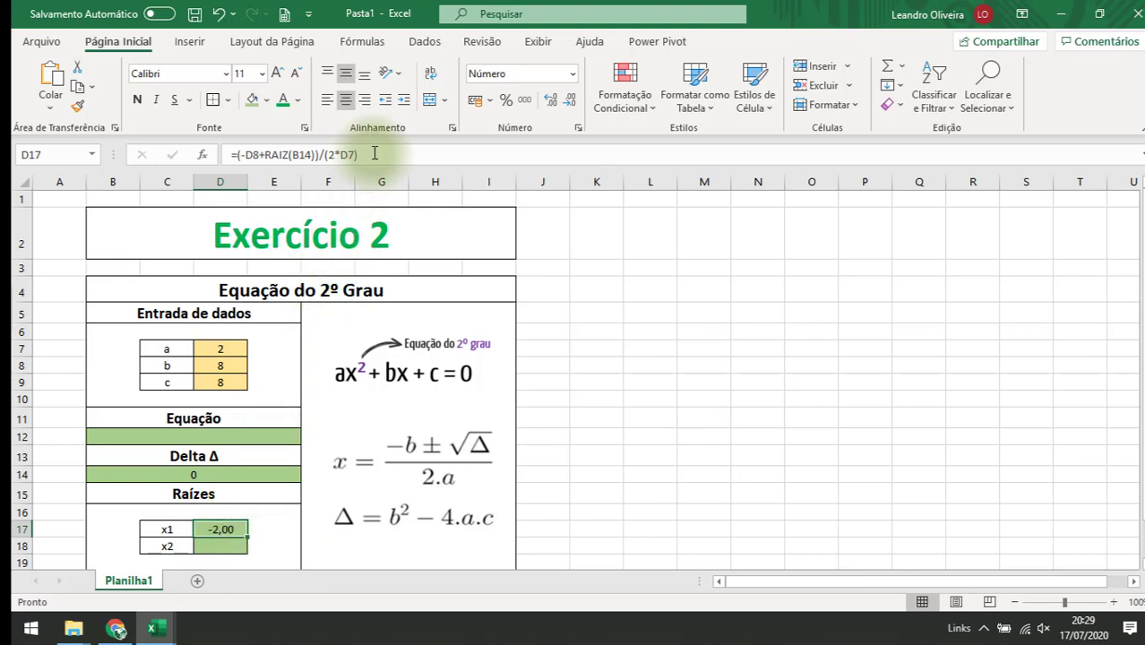
left_click_drag(377, 154, 219, 154)
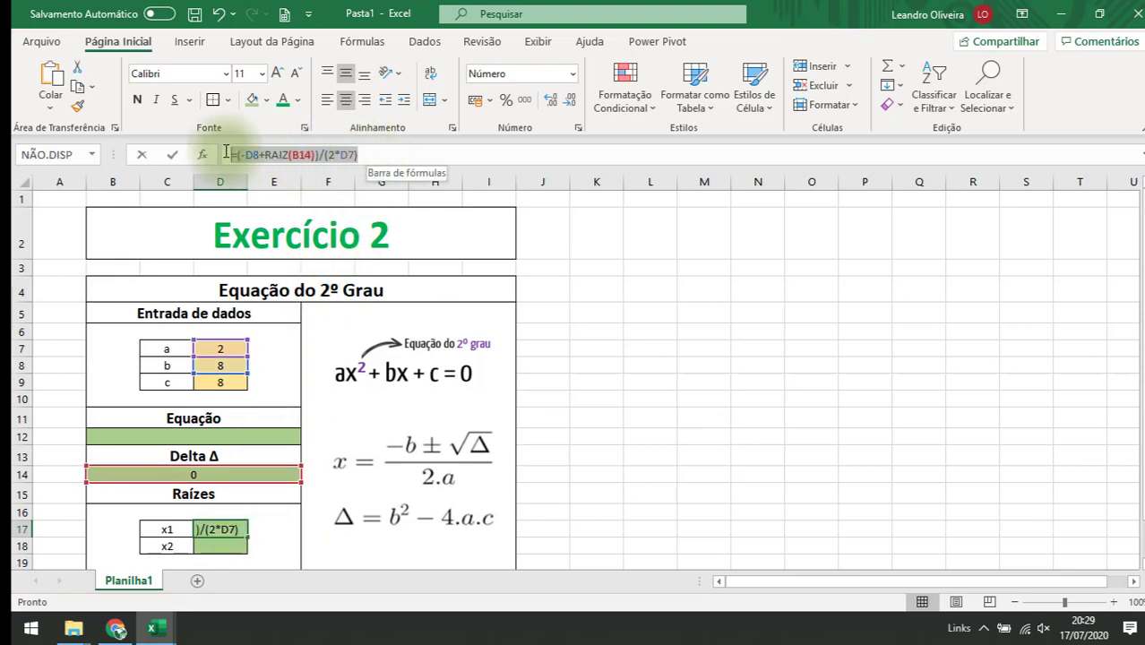
key("ctrl+c")
key("Escape")
left_click(220, 545)
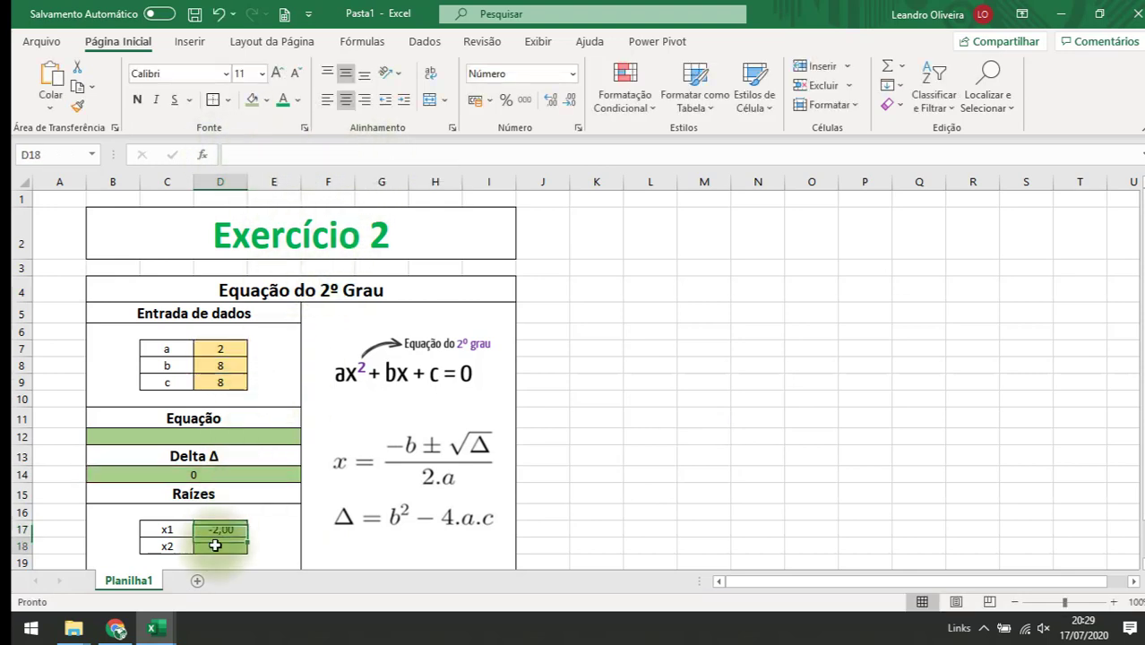
left_click(307, 157)
key("ctrl+v")
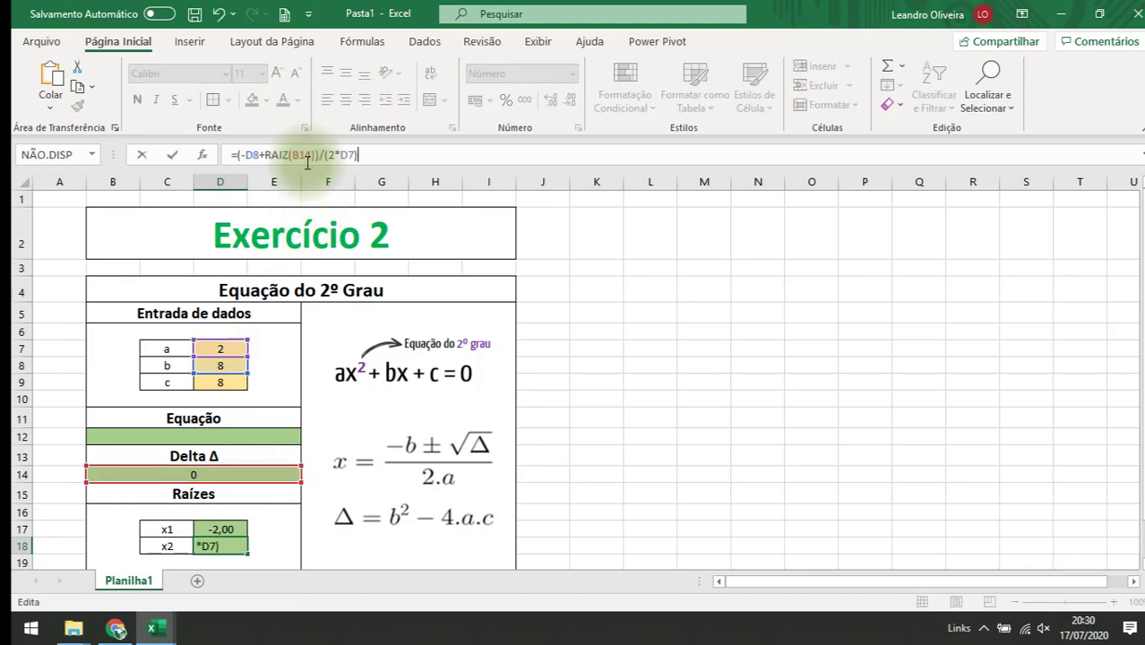
key("Return")
Change the plus before RAIZ to a minus in D18, making the x2 formula =(-D8-RAIZ(B14))/(2*D7).
left_click(224, 530)
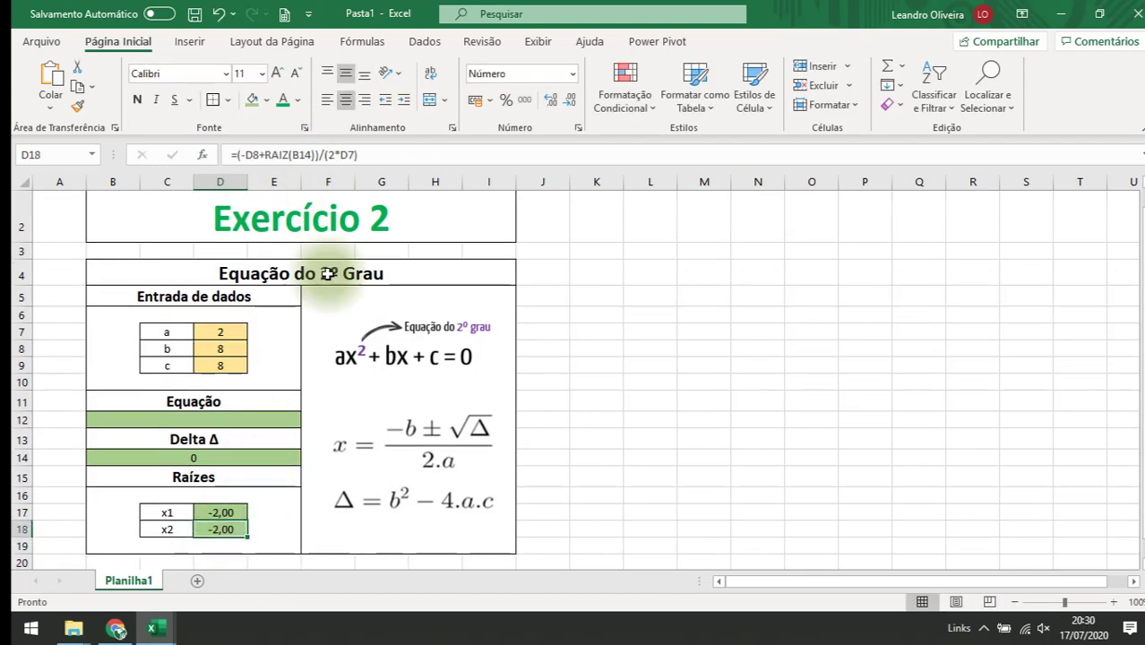
left_click(363, 154)
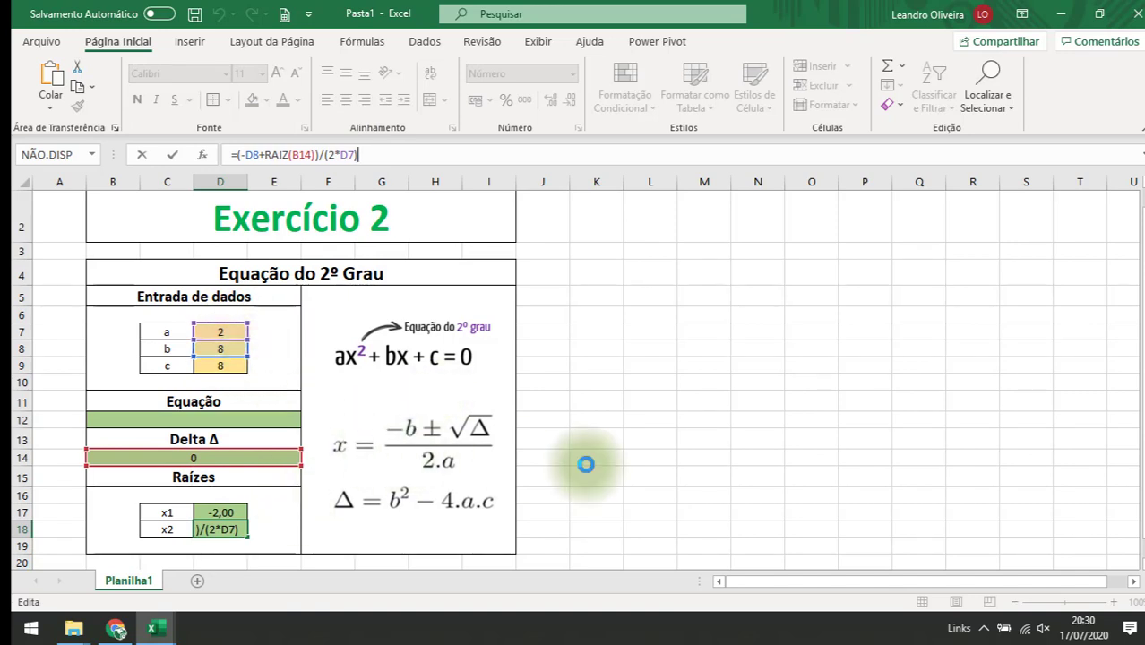
key("Return")
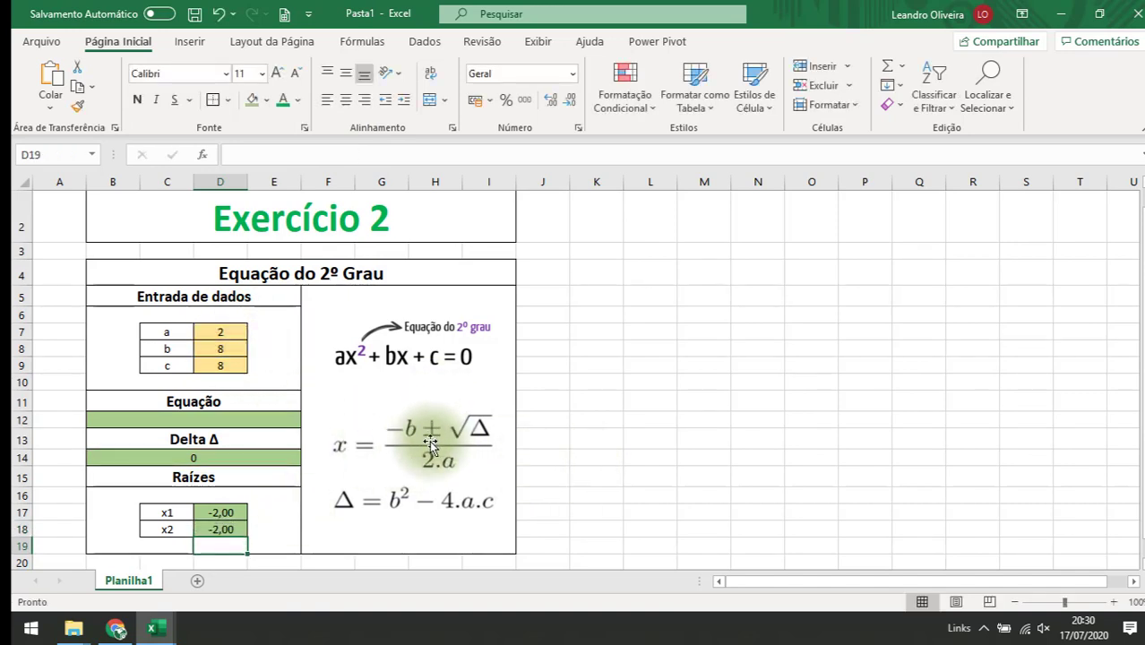
left_click(228, 528)
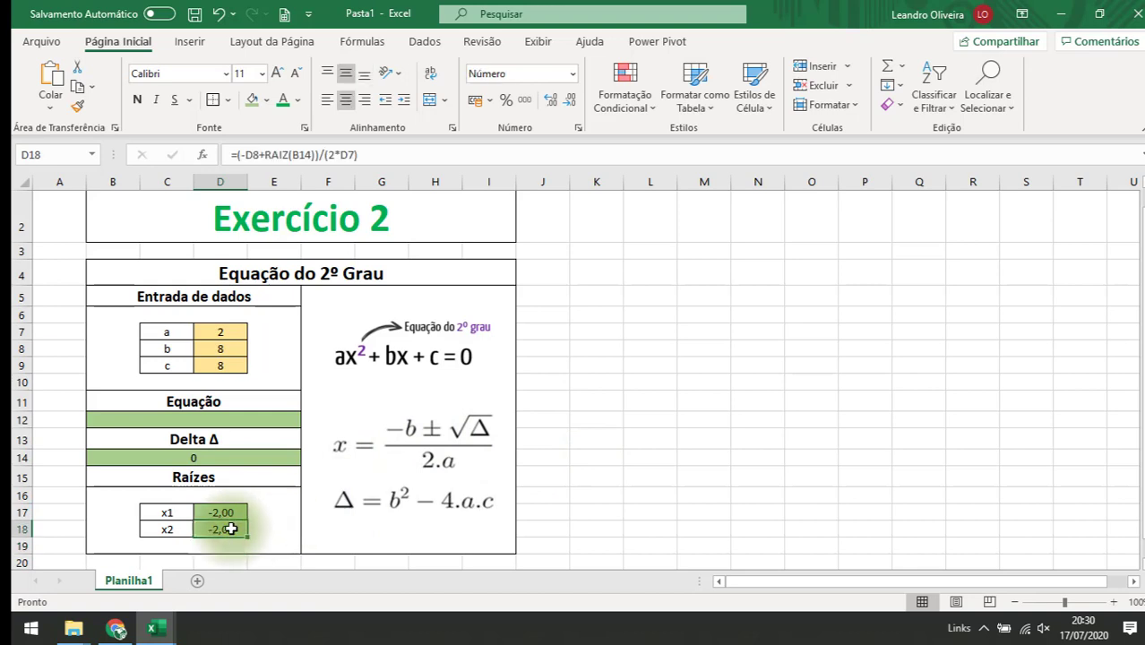
left_click(265, 154)
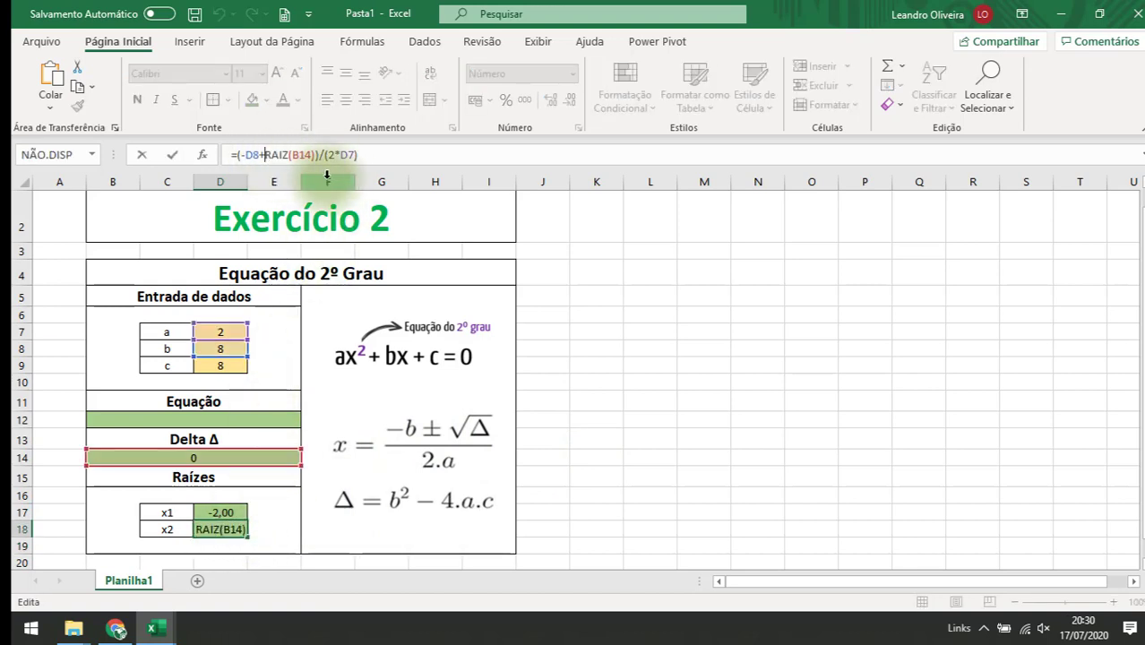
key("Delete")
type("-")
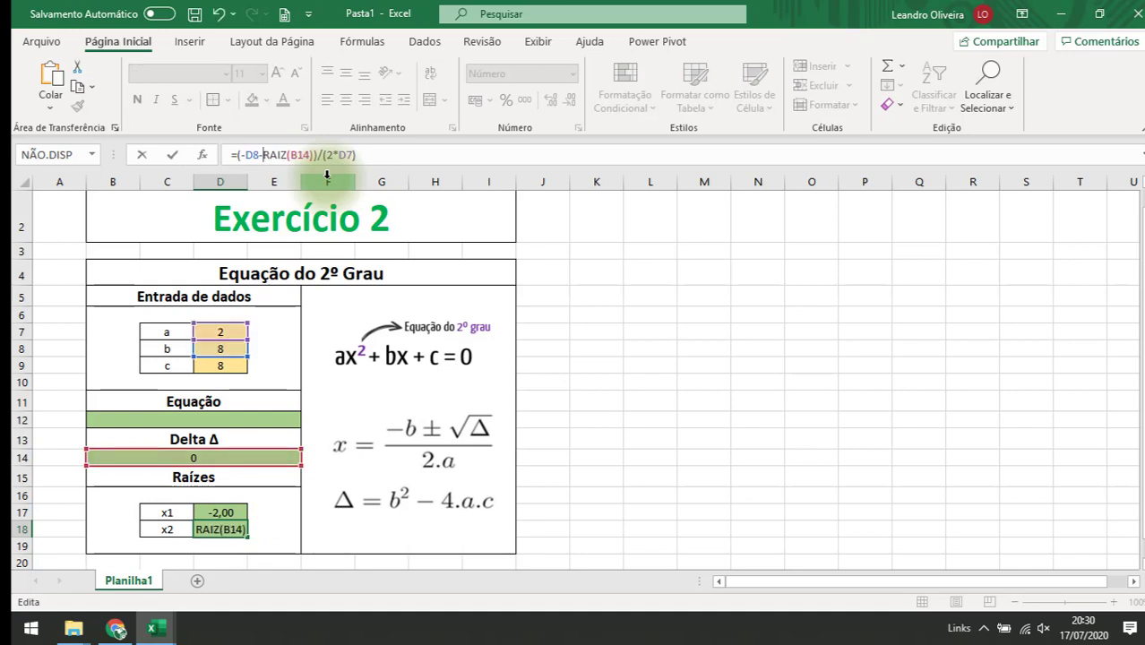
key("Return")
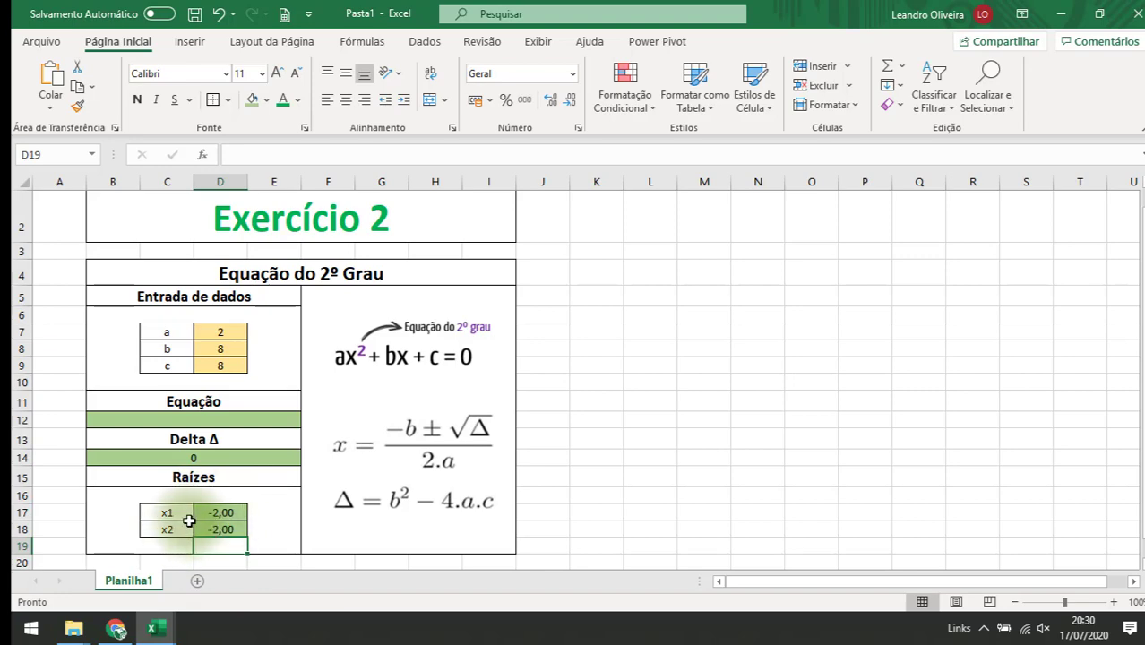
Switch to Chrome, review the Exercício 2 lesson page and Equação do 2º Grau.pdf, and open a new tab.
left_click(116, 628)
scroll(726, 323, "up", 7)
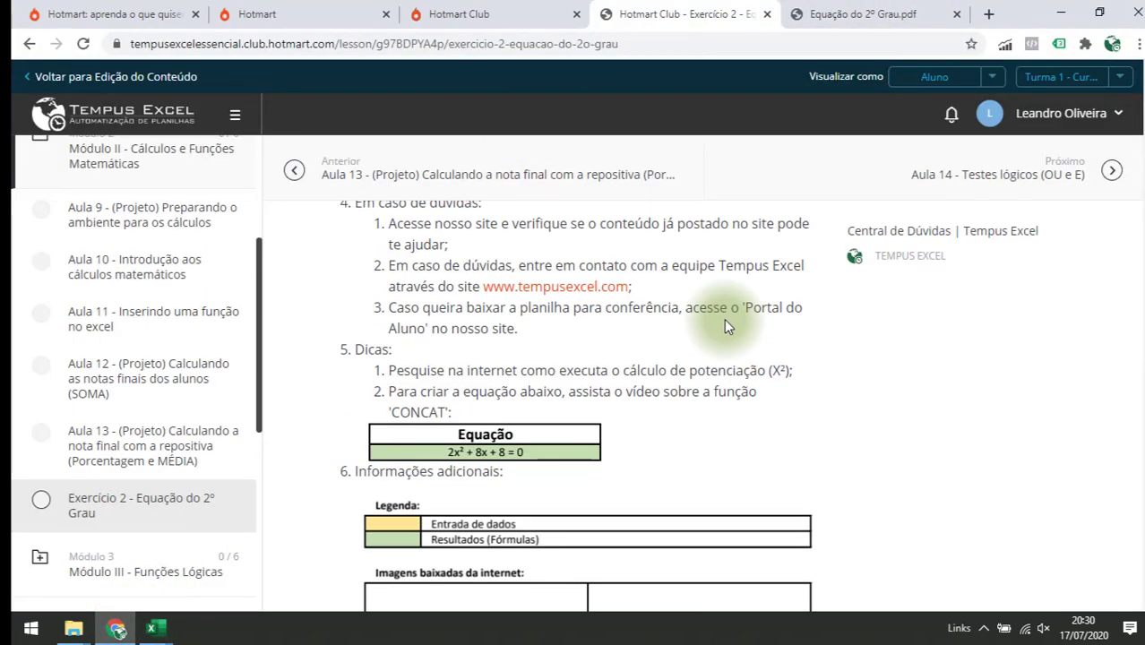
scroll(726, 322, "down", 5)
scroll(724, 318, "down", 5)
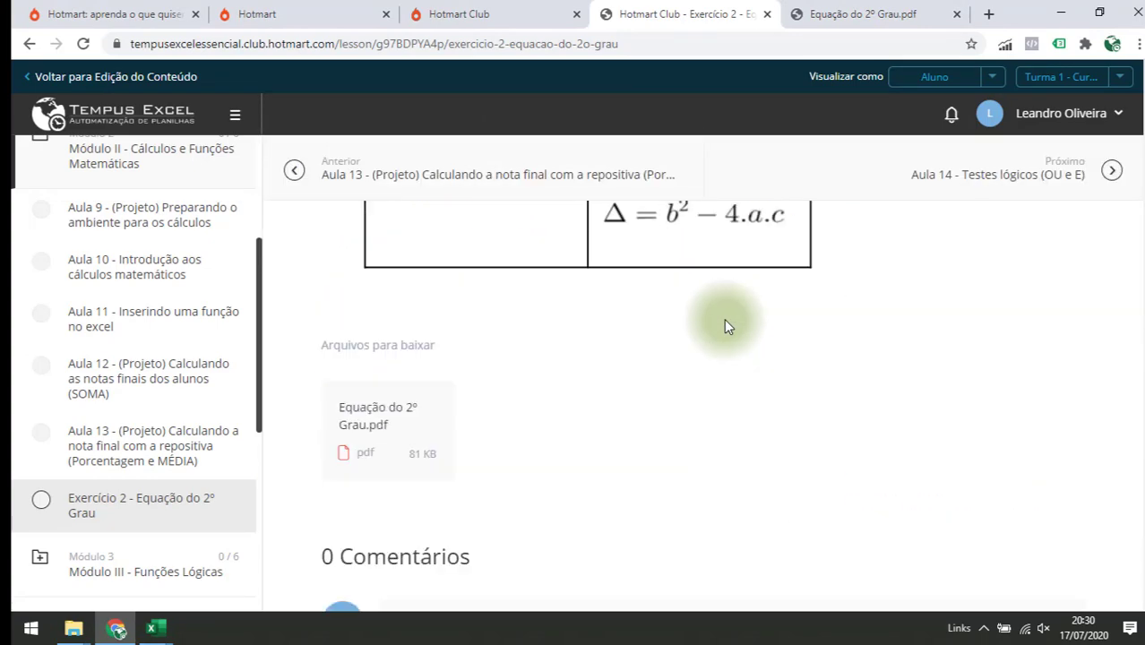
scroll(726, 327, "up", 8)
scroll(725, 330, "up", 3)
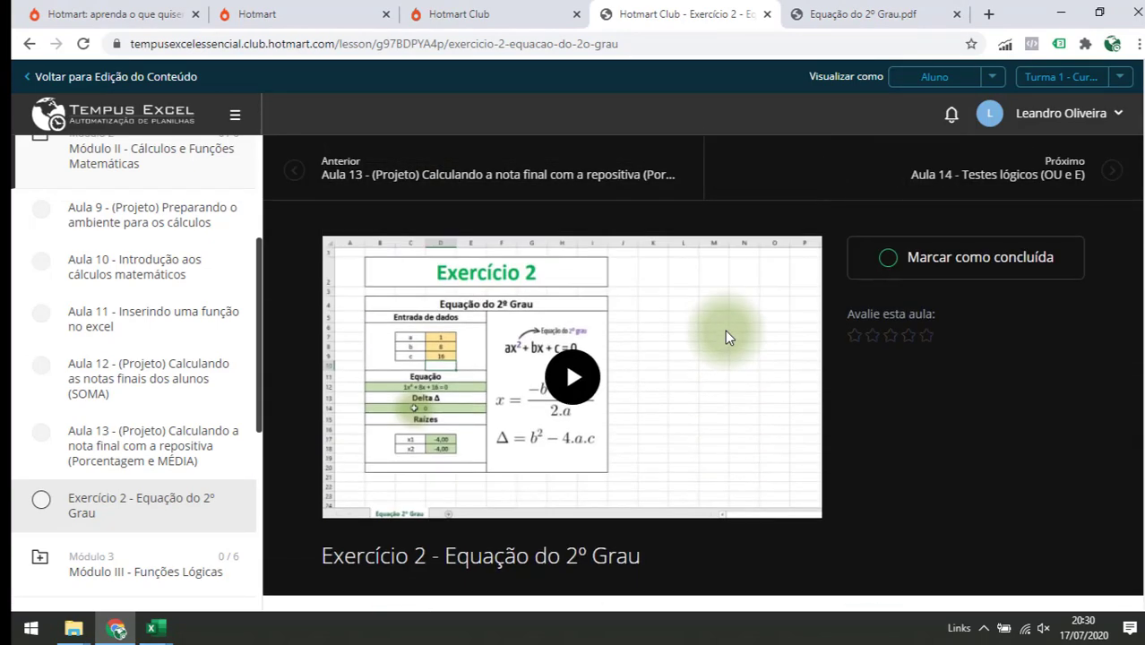
left_click(899, 11)
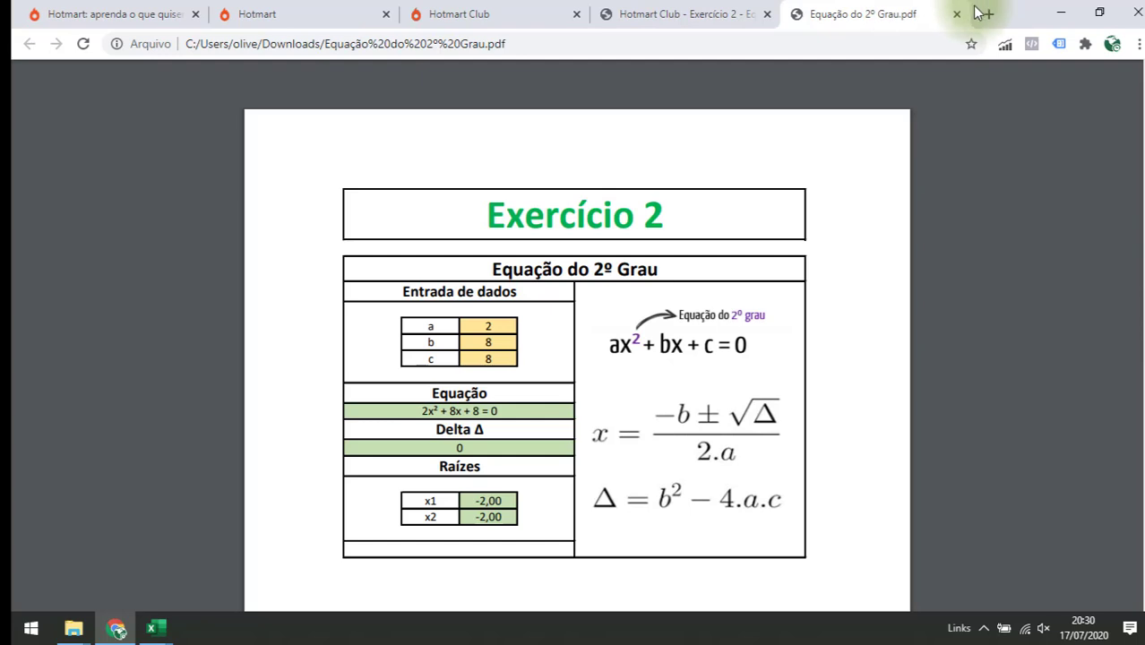
left_click(989, 13)
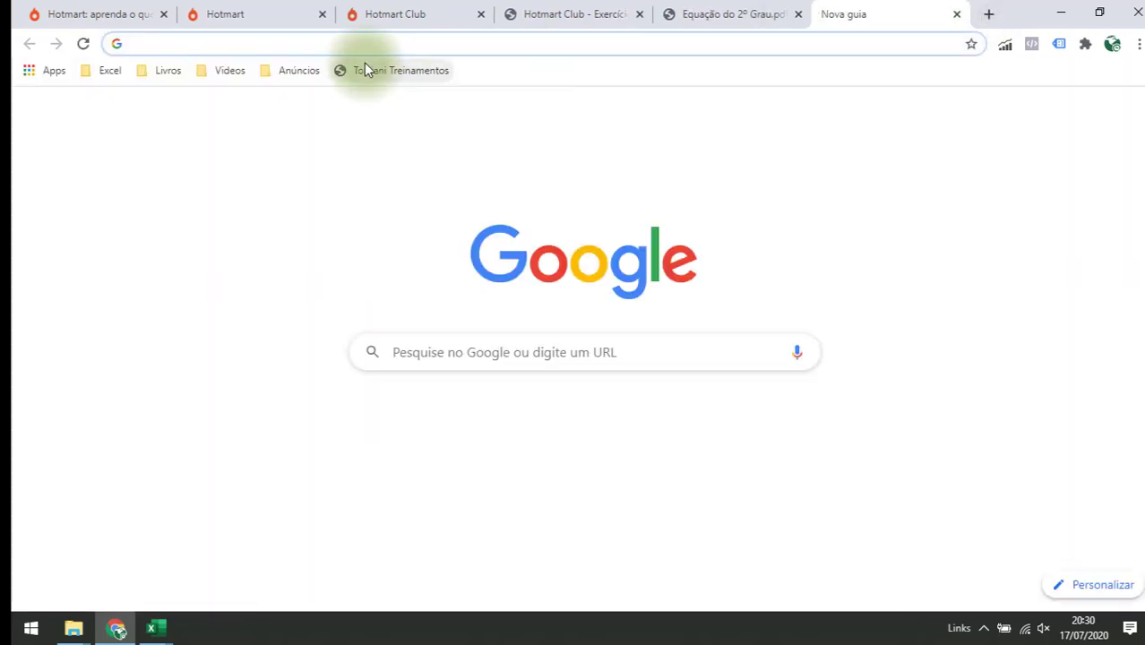
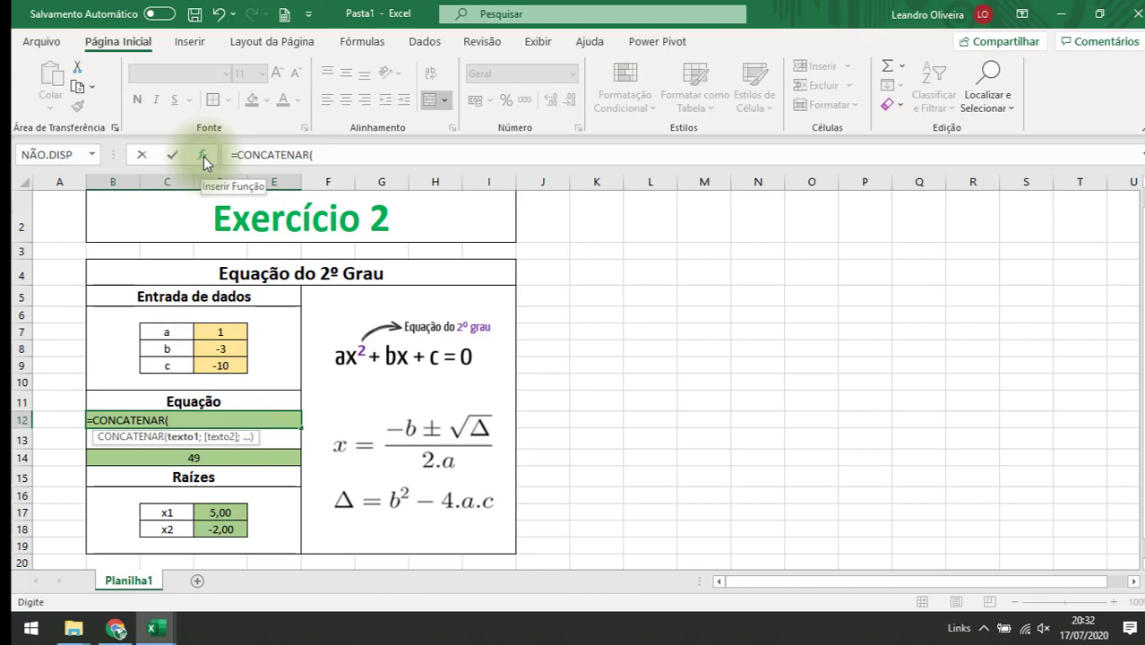
Begin the CONCATENAR arguments for equation cell B12 with coefficient cell D7 as Texto1 and "x²+" as Texto2.
left_click(203, 156)
left_click_drag(568, 221, 772, 212)
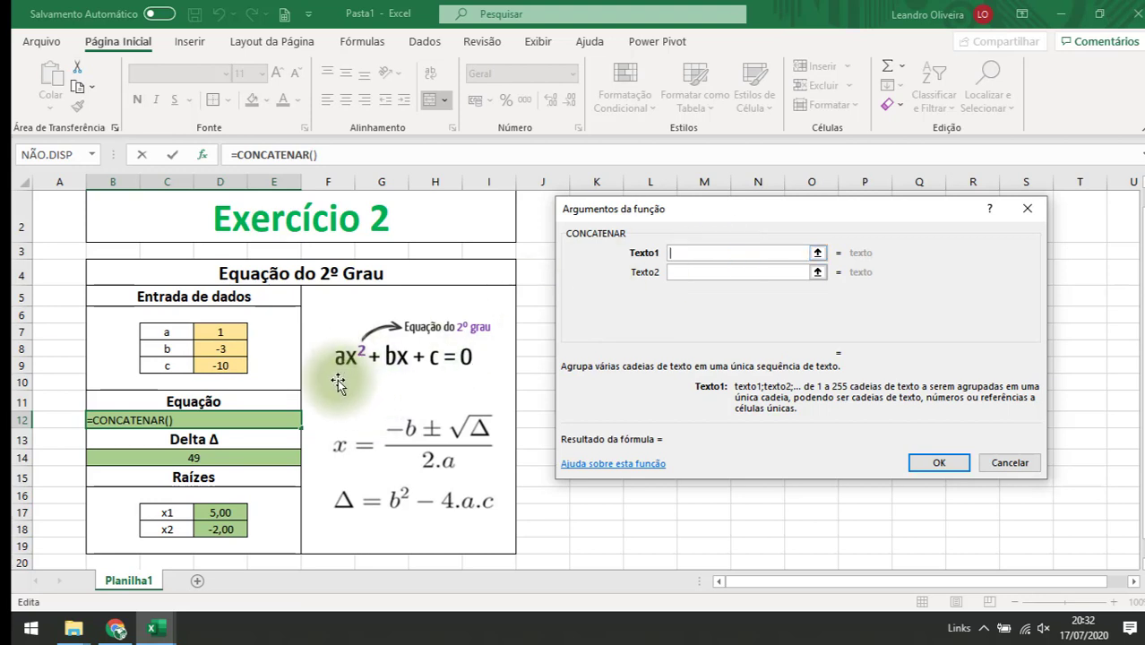
left_click(227, 333)
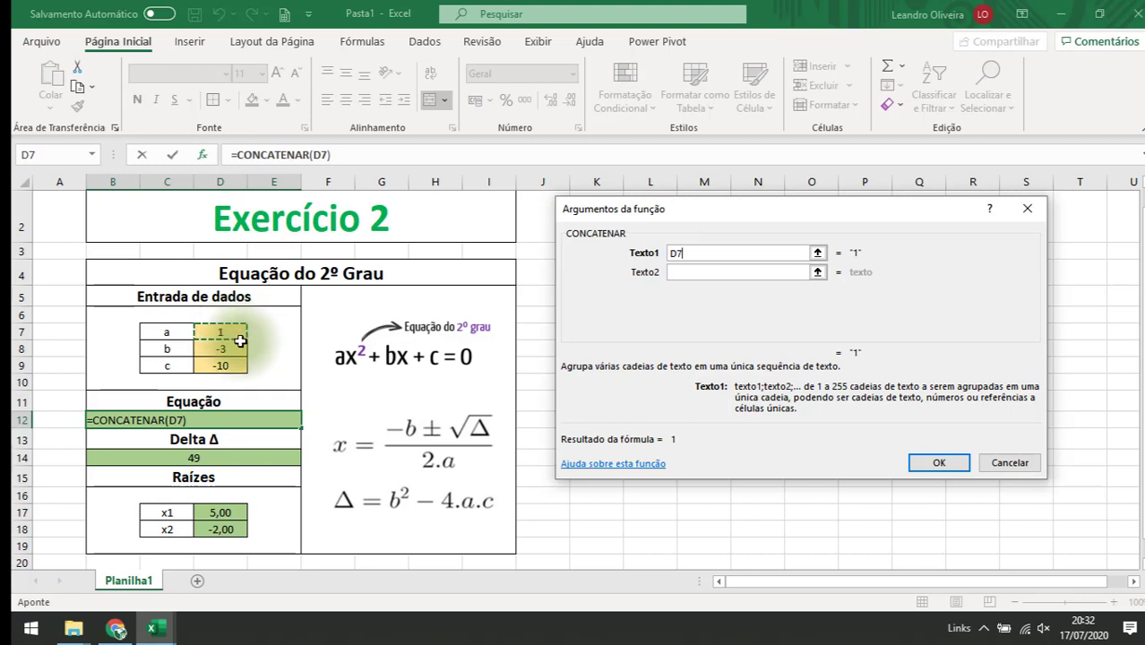
left_click(742, 271)
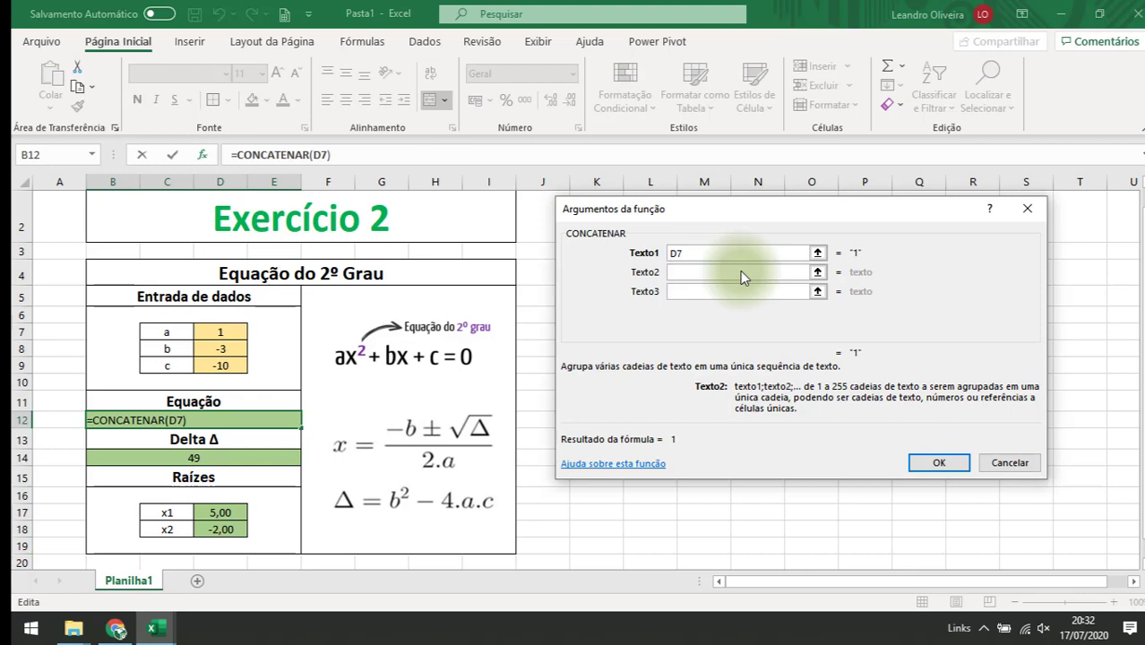
type("\"x²\"")
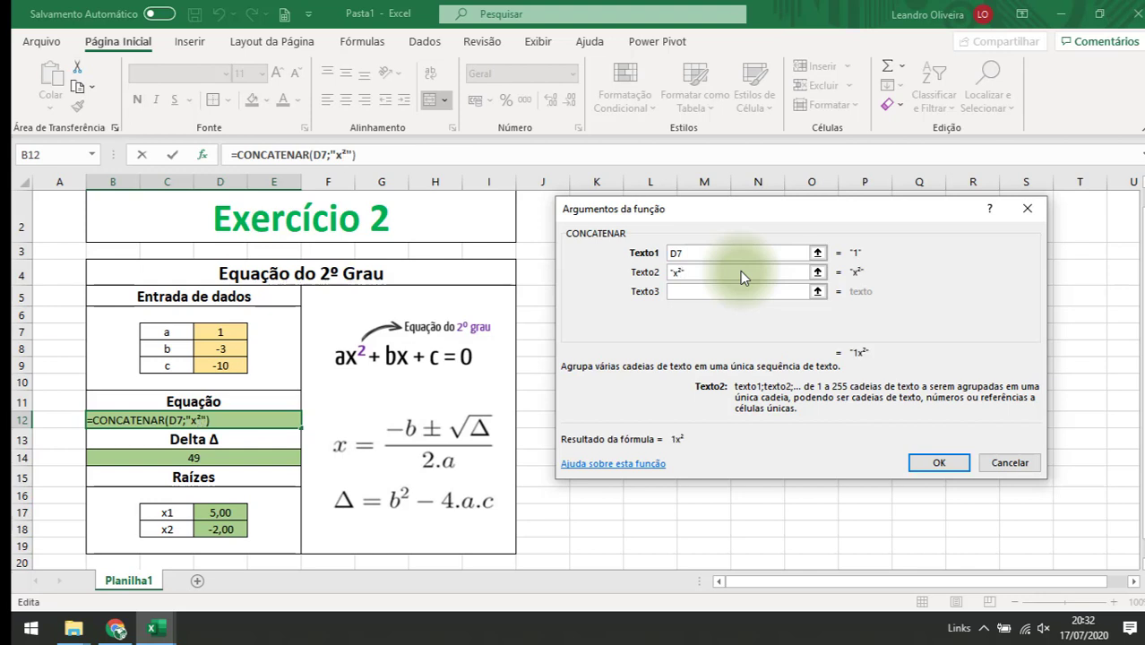
left_click(728, 292)
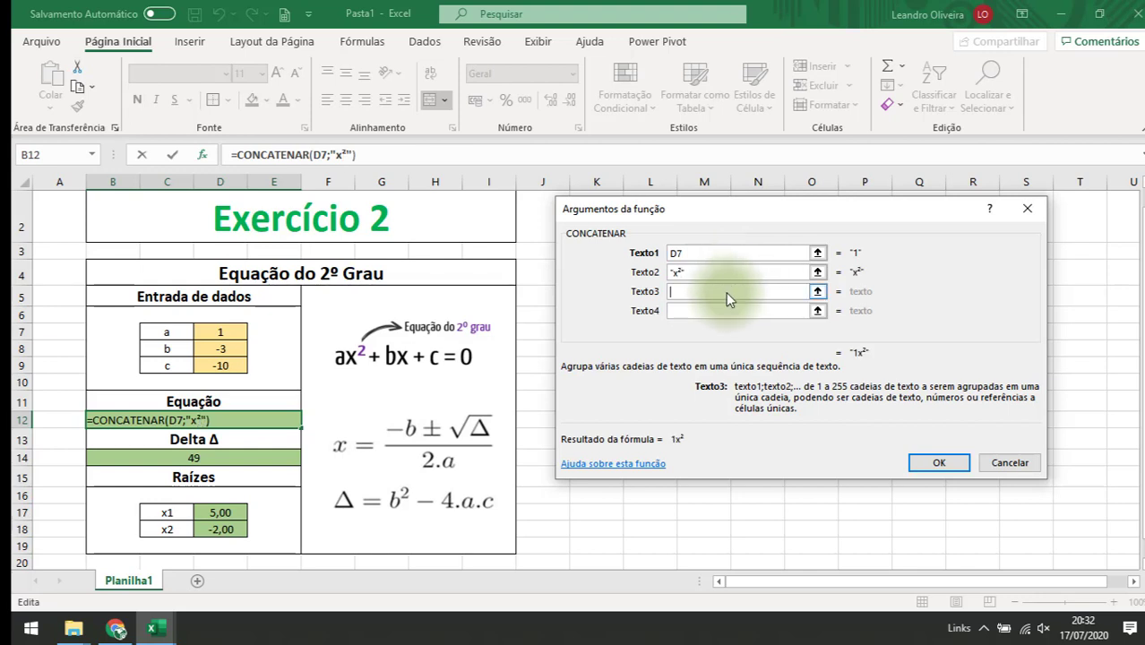
left_click(708, 289)
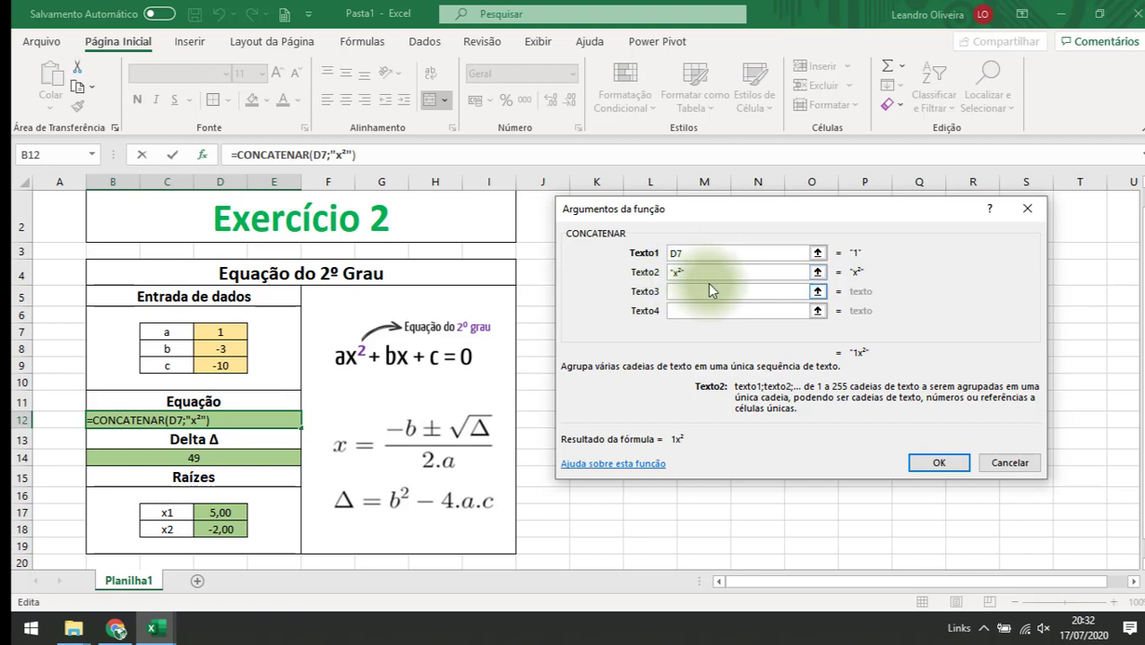
type("+")
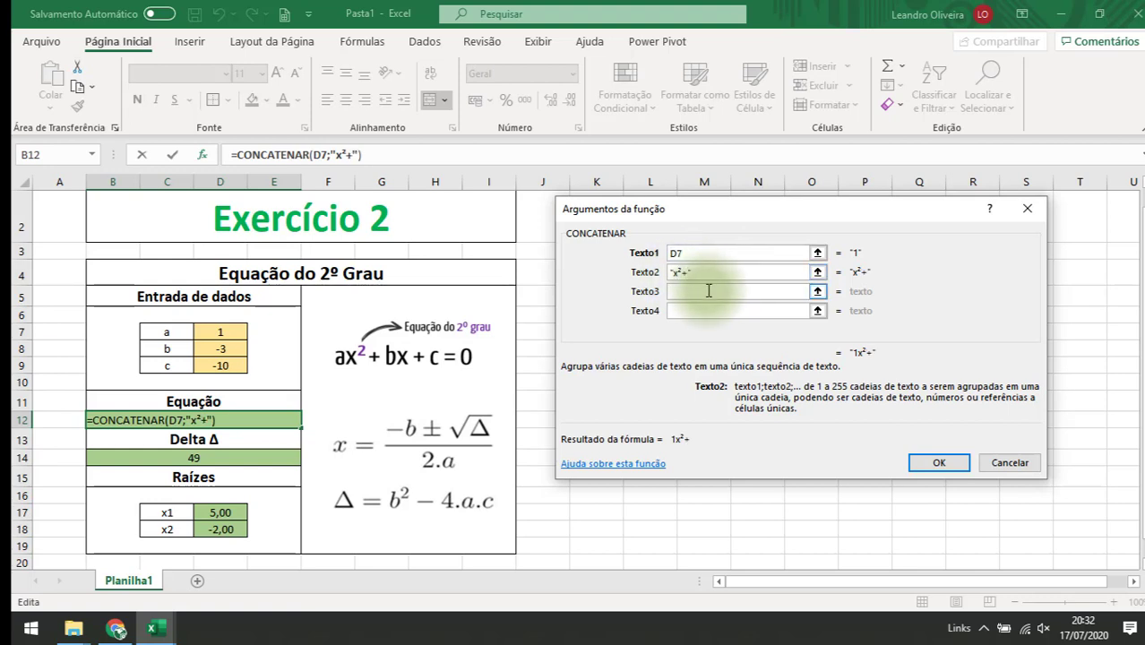
Add coefficient cell D8 as Texto3 and the text "x+" as Texto4 of the CONCATENAR function.
left_click(708, 290)
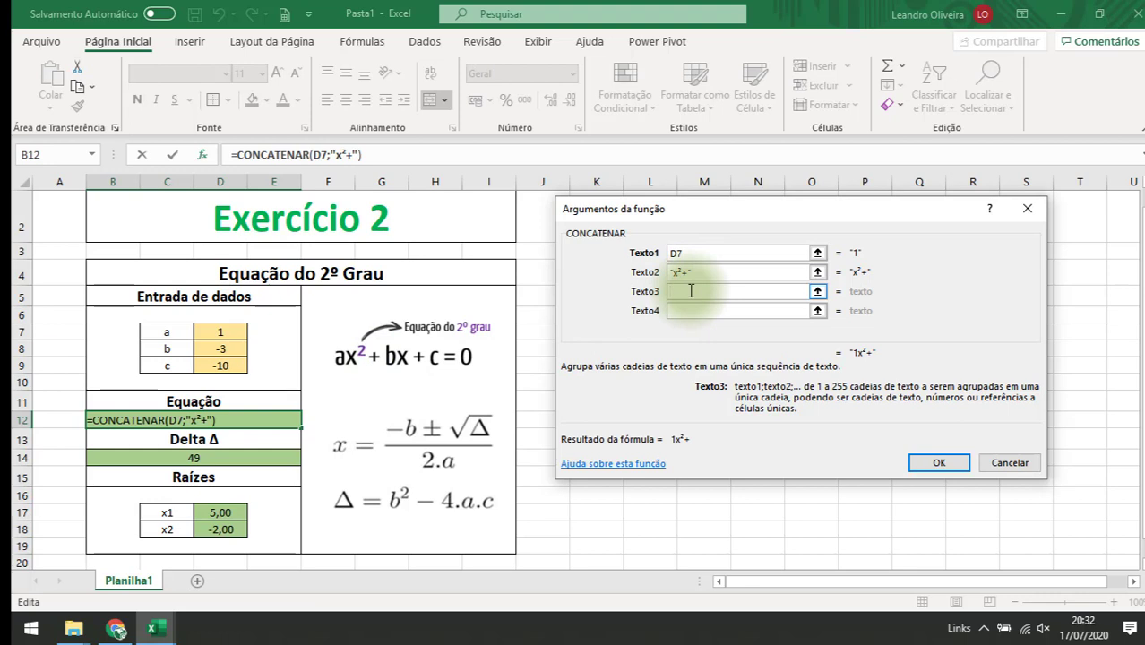
left_click(230, 349)
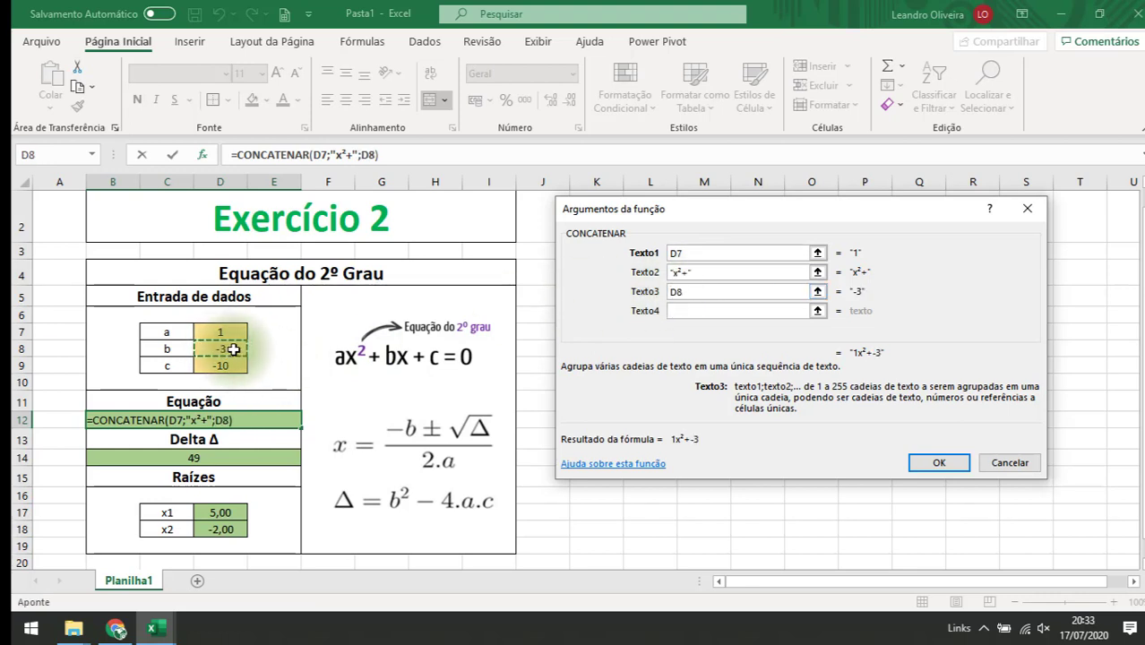
left_click(684, 310)
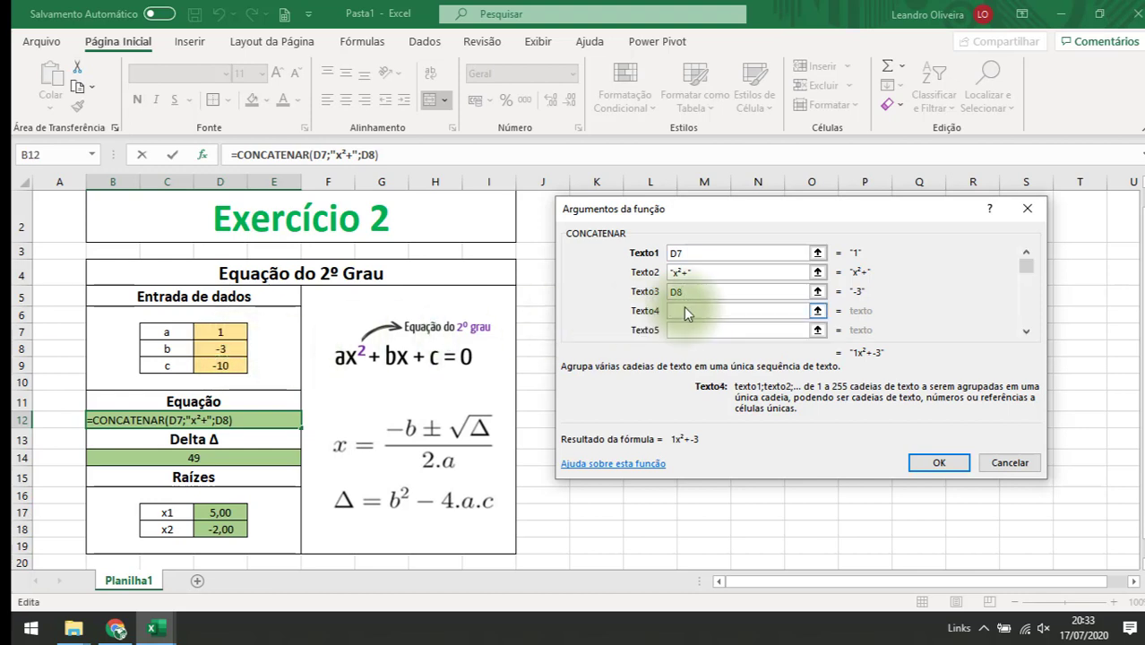
type("\"x")
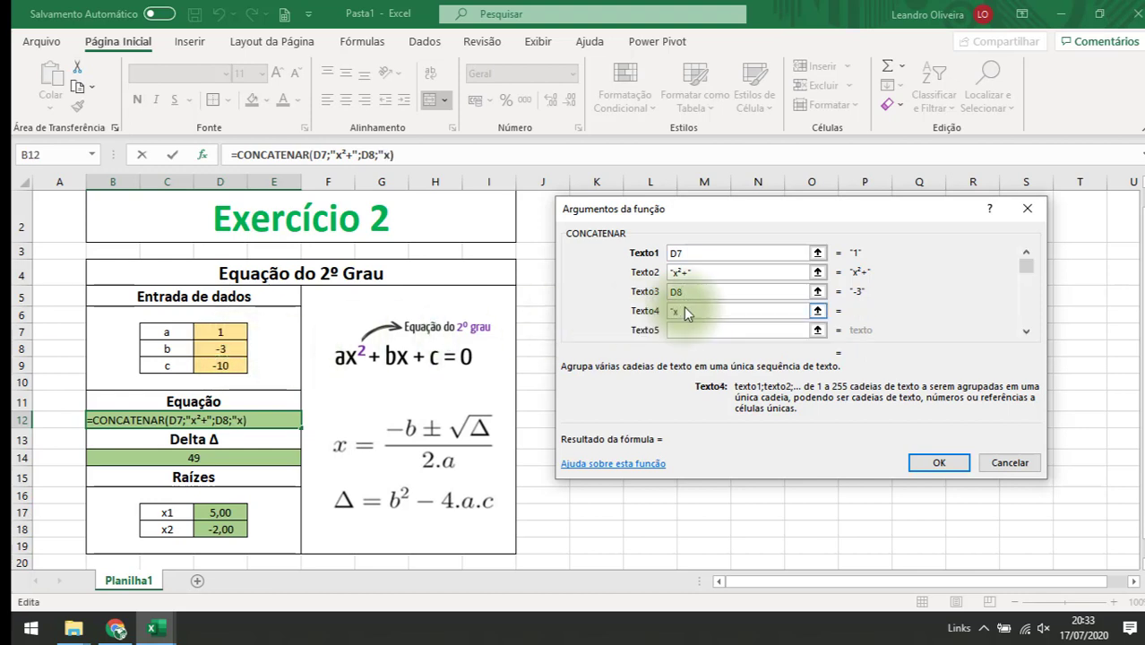
type("\"")
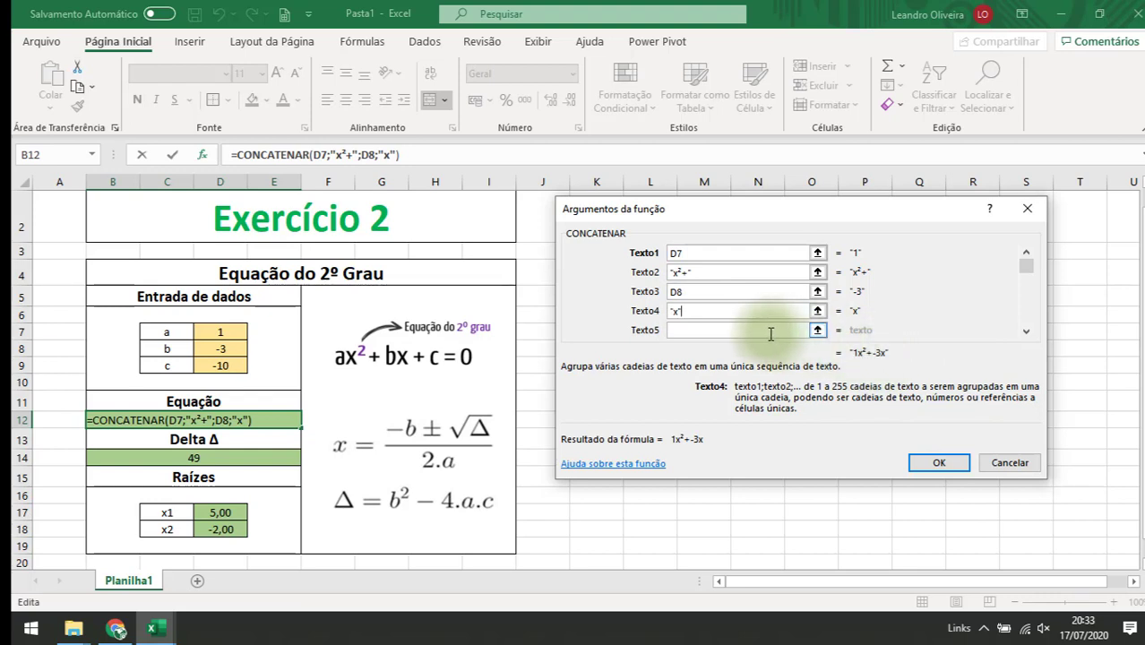
key("Left")
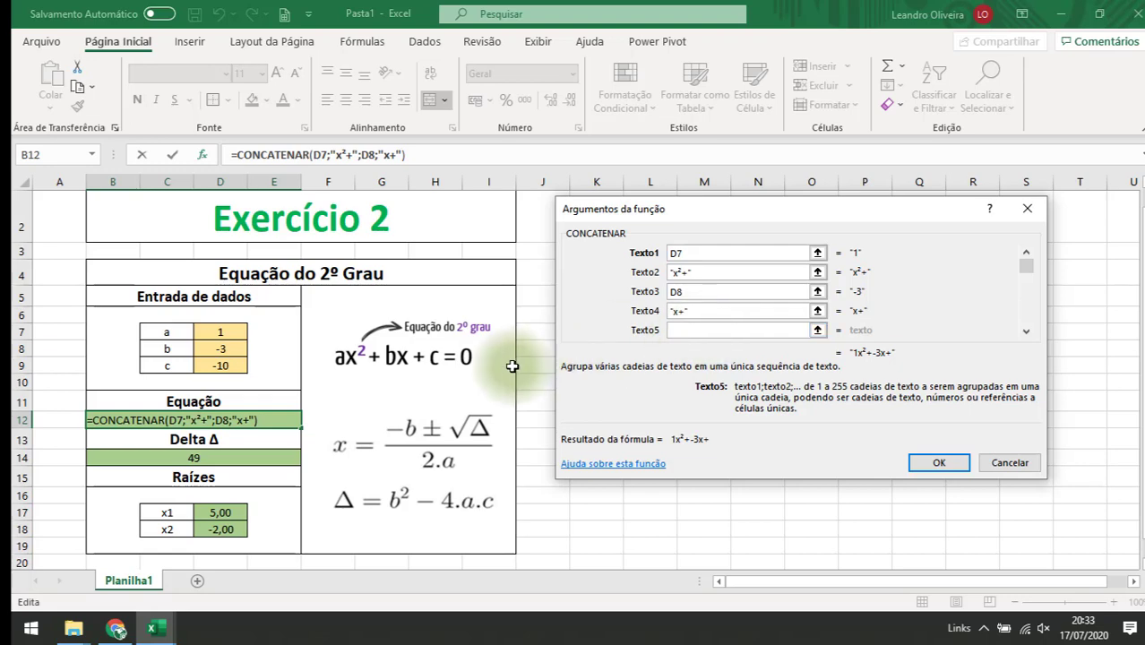
Add cell D9 as Texto5 and "=0" as Texto6, and complete the CONCATENAR formula in B12.
left_click(230, 365)
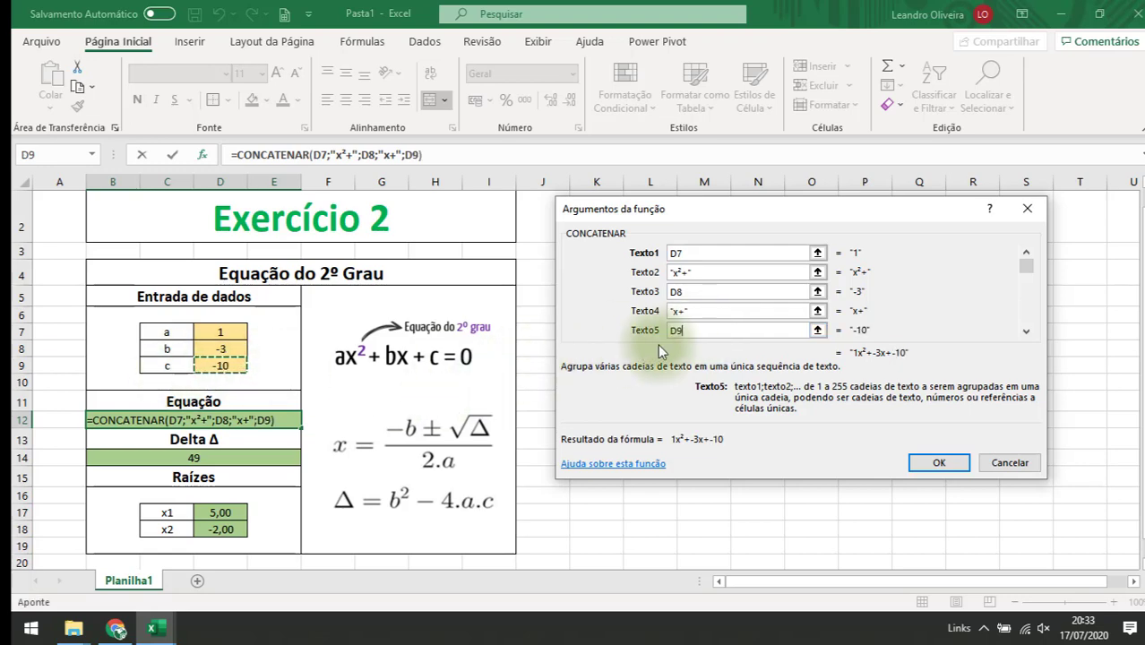
scroll(802, 310, "down", 1)
scroll(802, 310, "up", 1)
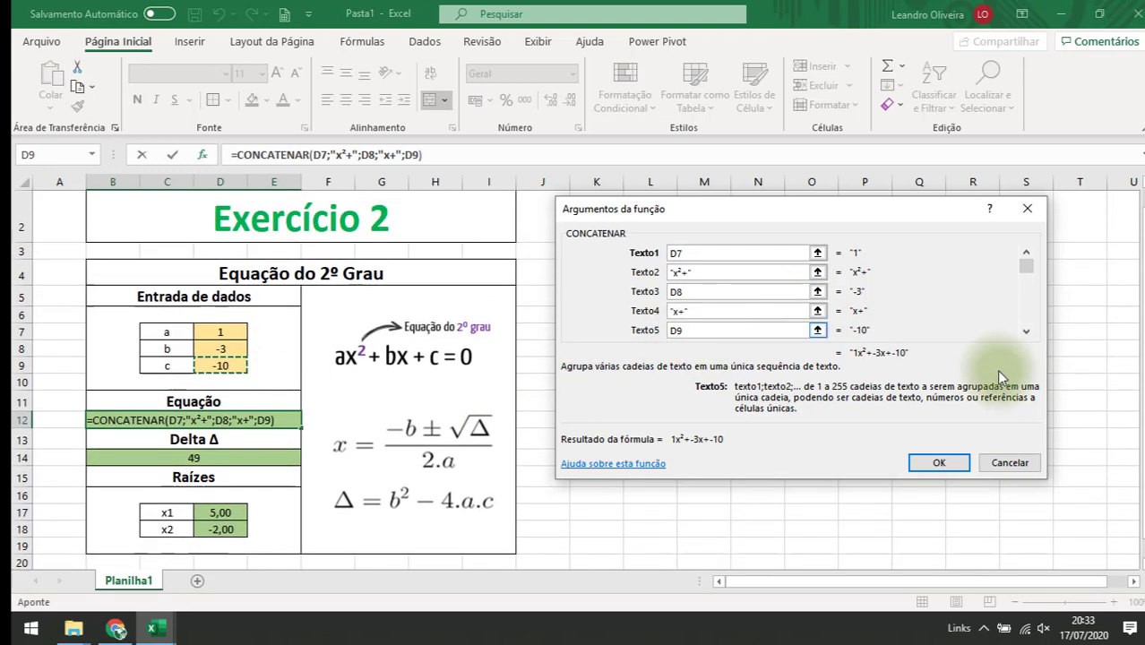
left_click(1028, 332)
left_click(715, 314)
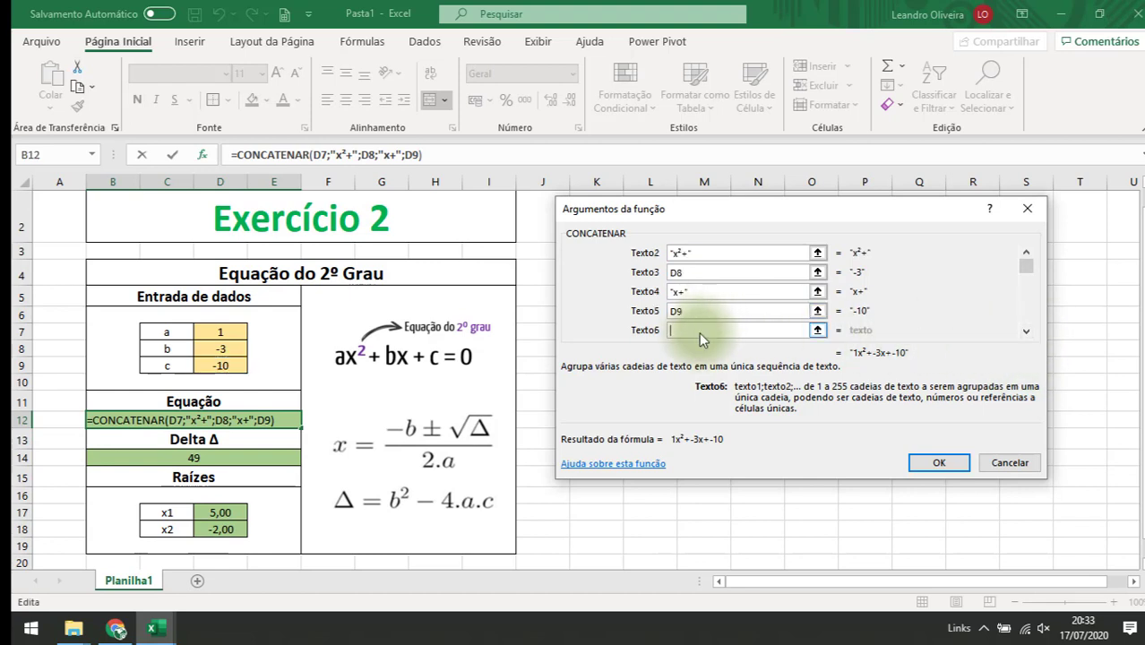
type("\"")
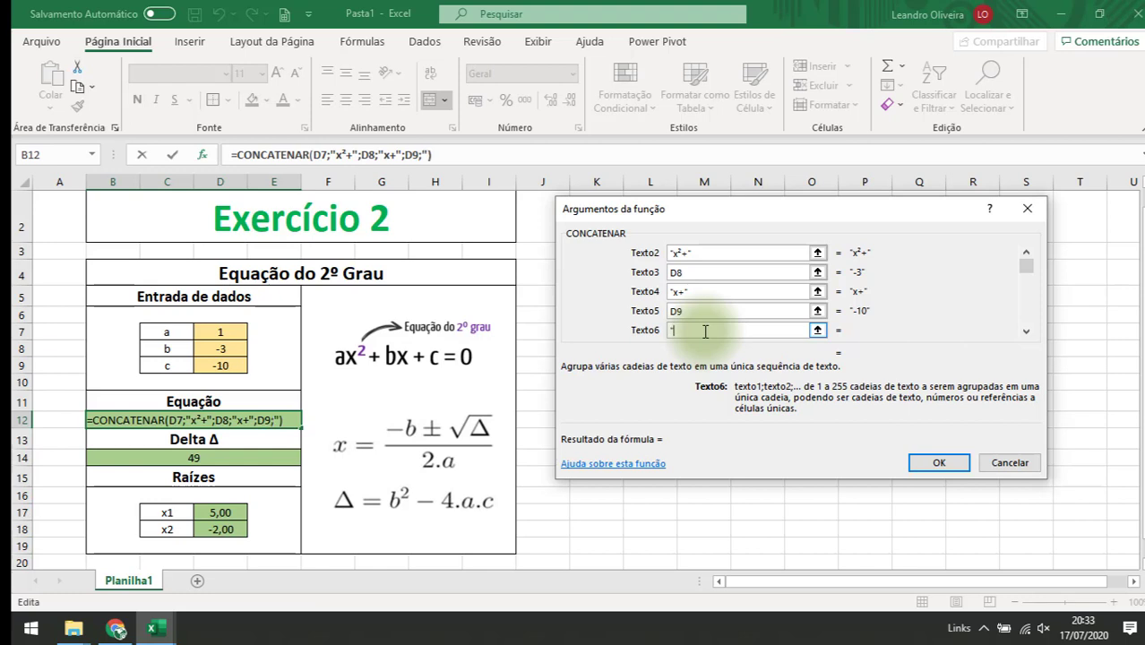
type("=0\"")
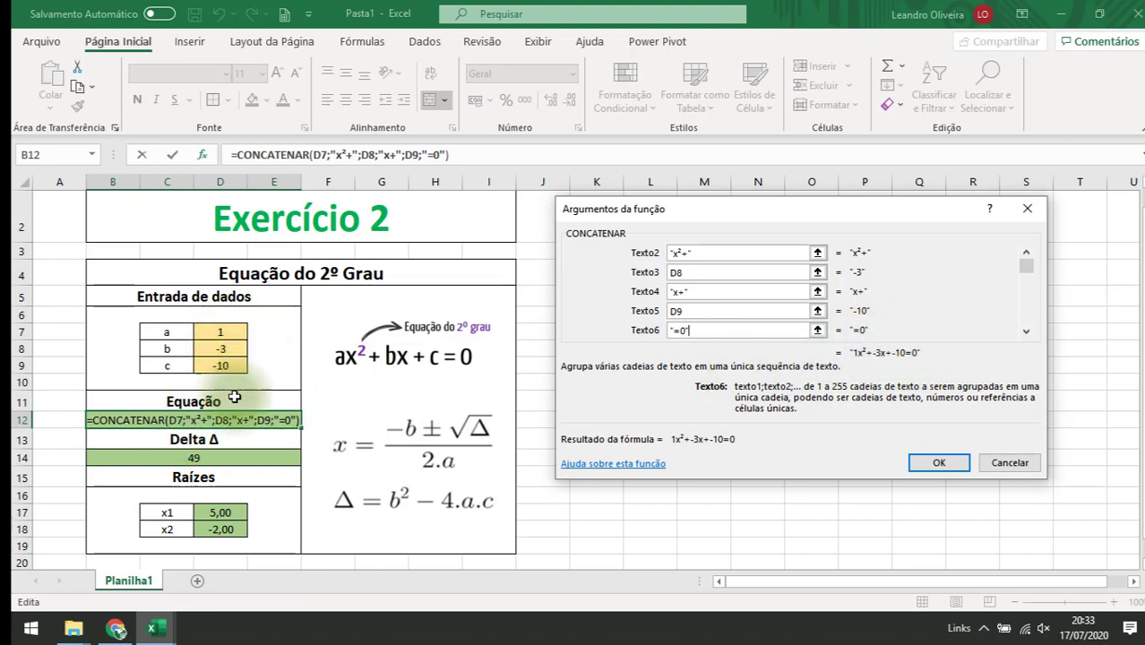
left_click(938, 462)
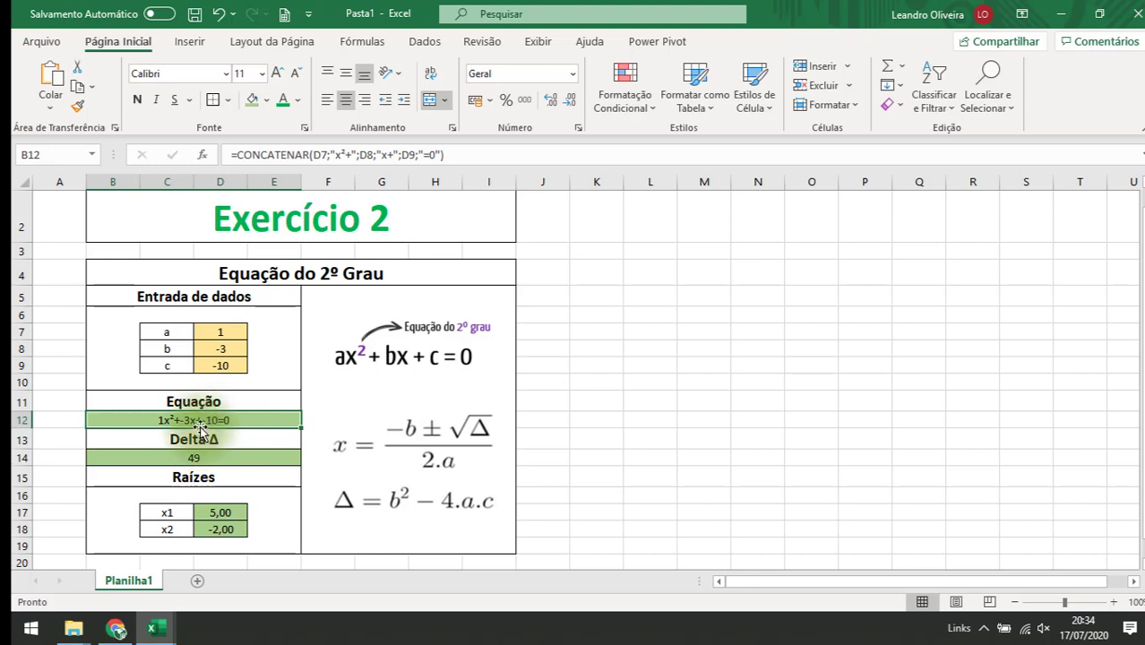
Set the input coefficients in D7:D9 to a = 2, b = 8 and c = 8.
left_click(218, 349)
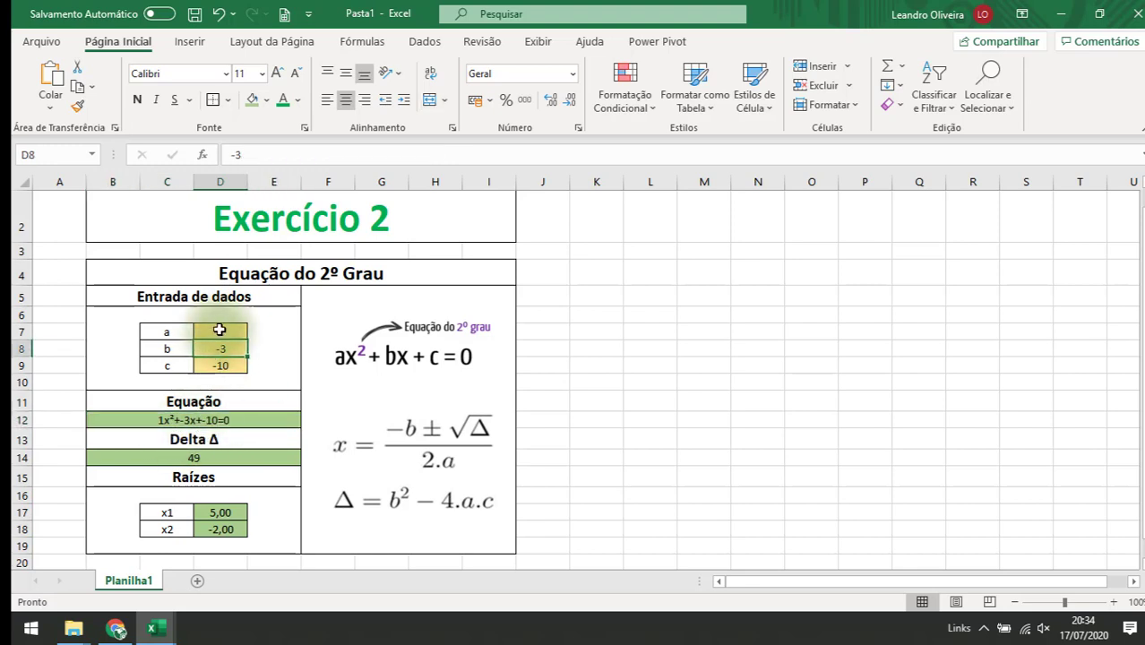
left_click(220, 331)
type("2")
key("Return")
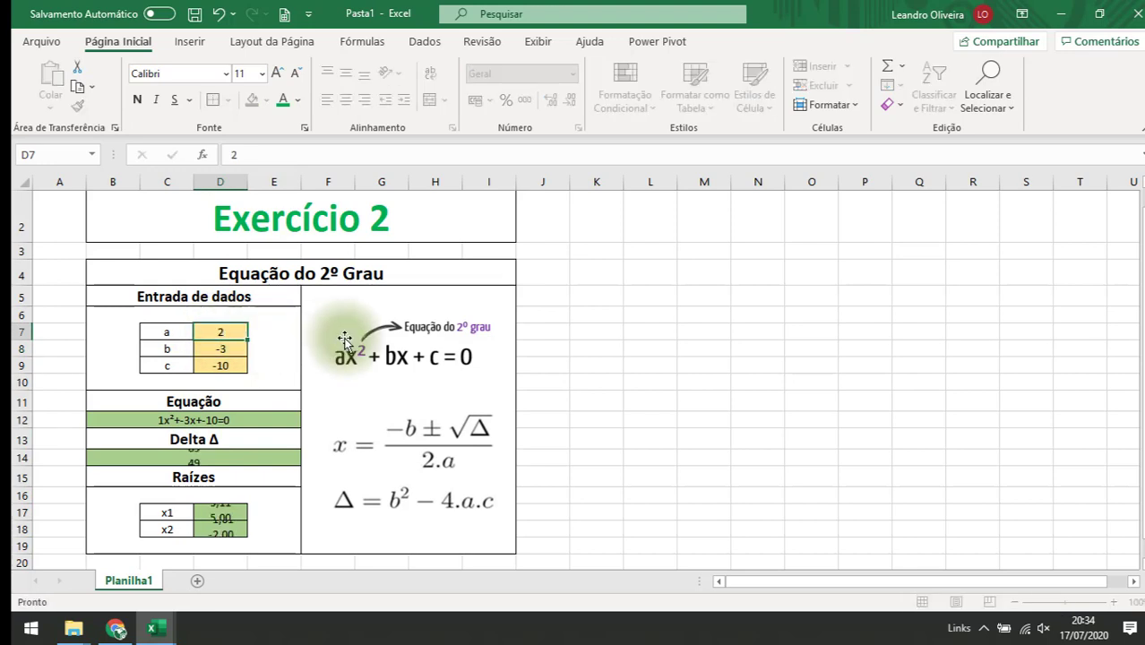
type("8")
key("Return")
type("8")
key("Return")
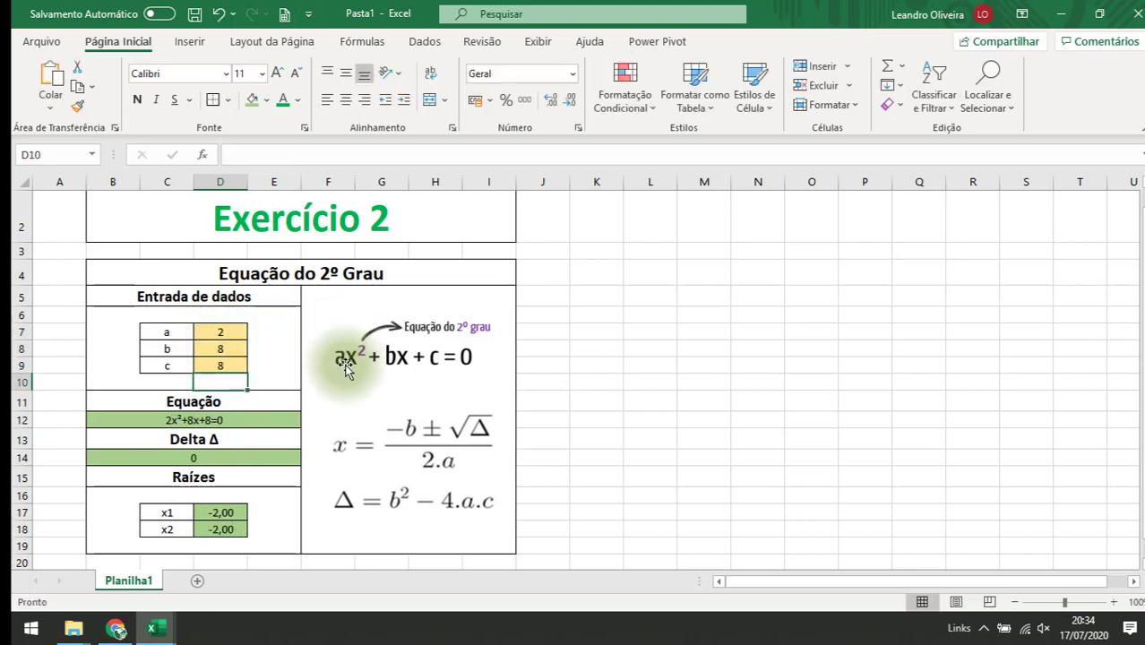
Reopen the CONCATENAR arguments of B12 and space out the plus sign in Texto2, making it "x² + ".
left_click(219, 424)
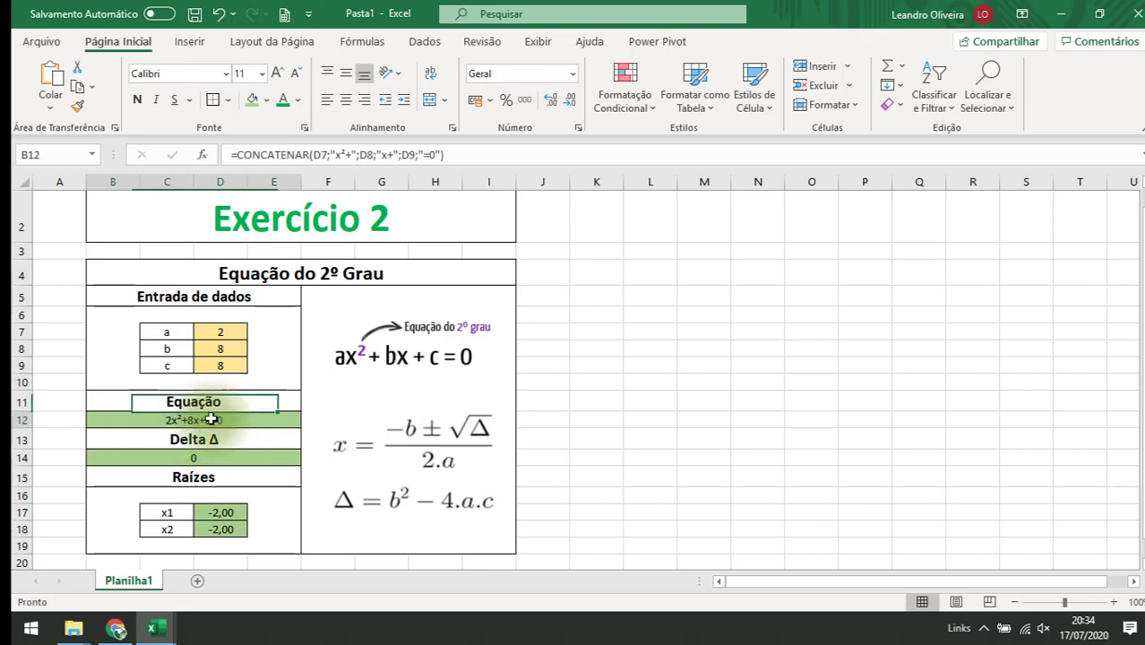
left_click(204, 156)
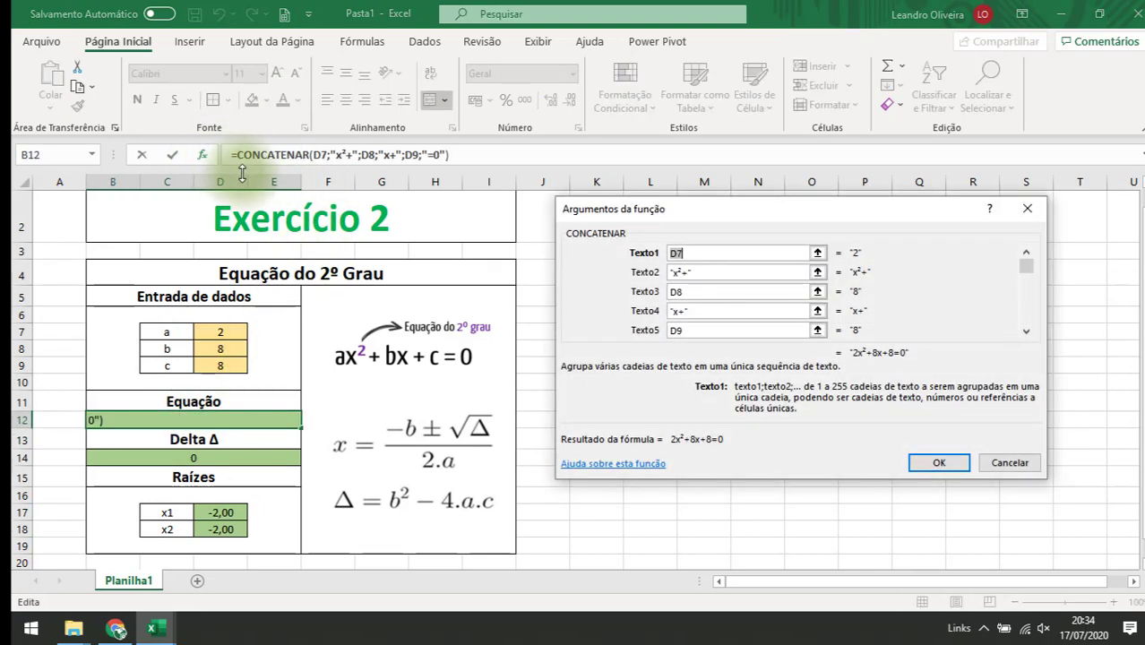
left_click(675, 272)
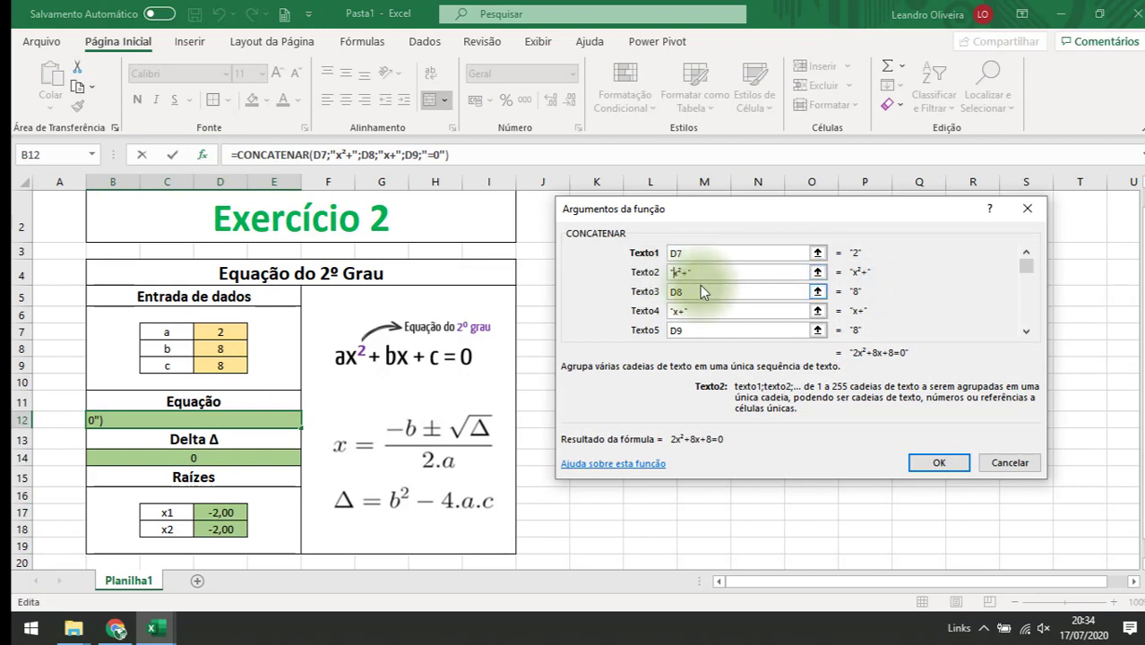
left_click(683, 273)
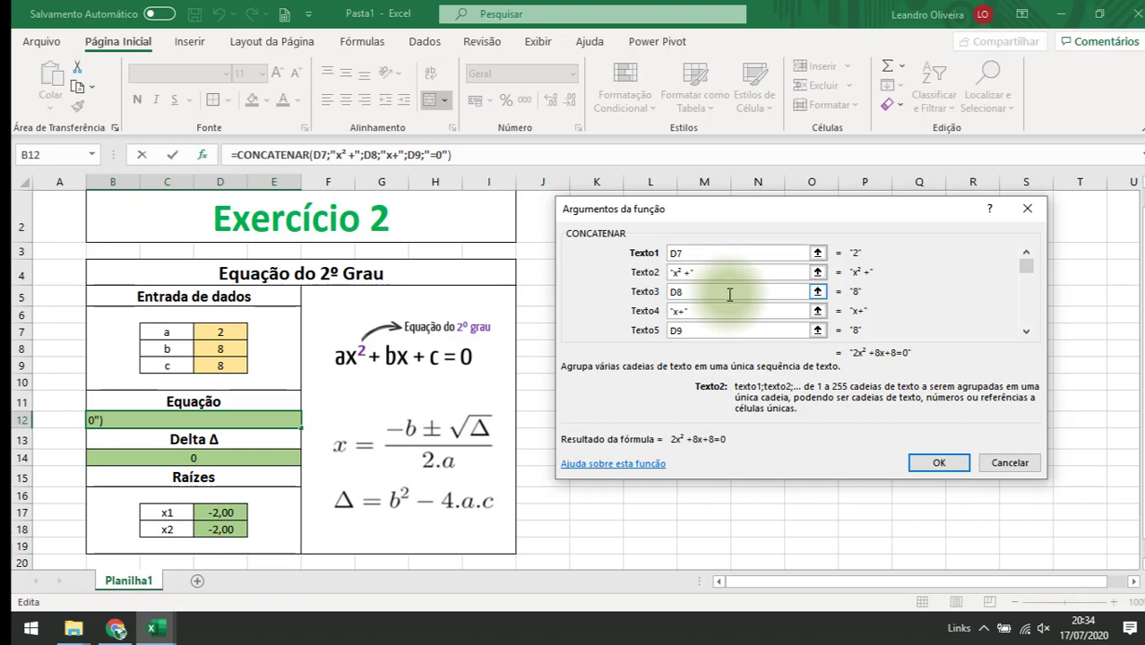
key("End")
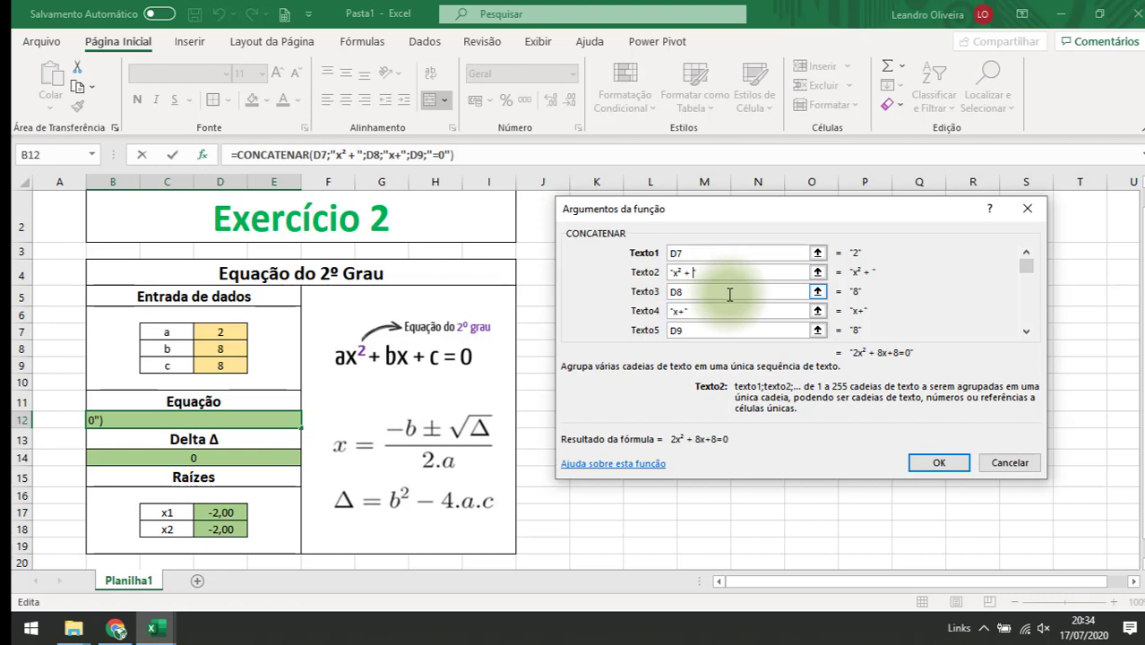
Add spaces around the signs in Texto4 and Texto6, making them "x + " and " = 0", and apply the formula.
left_click(678, 313)
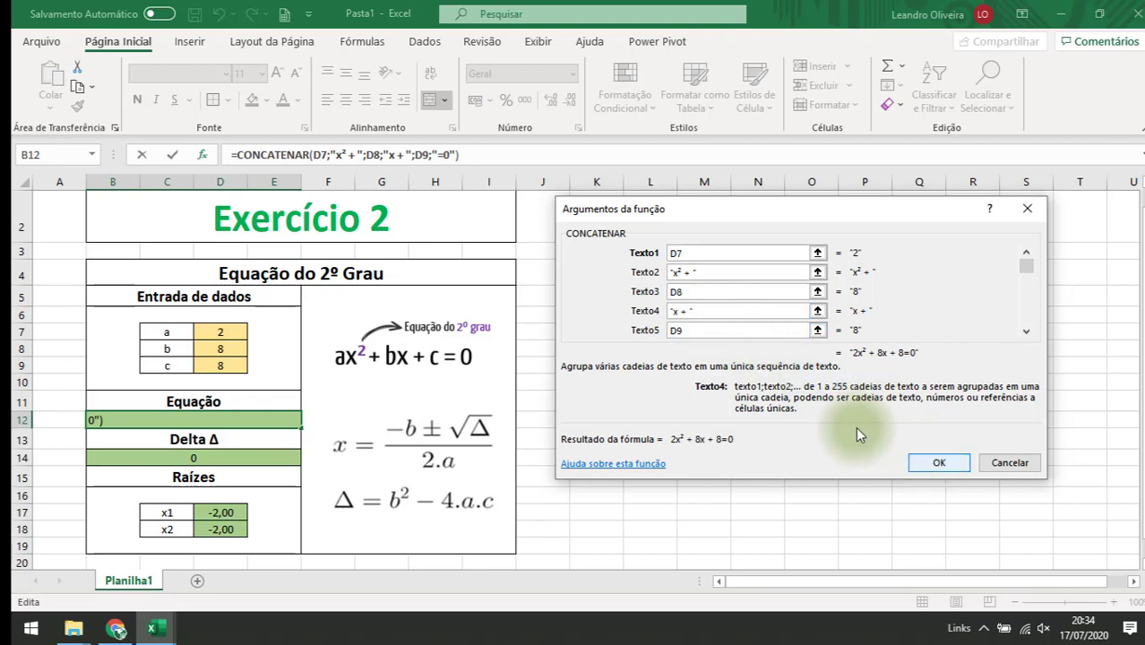
key("End")
left_click(1027, 334)
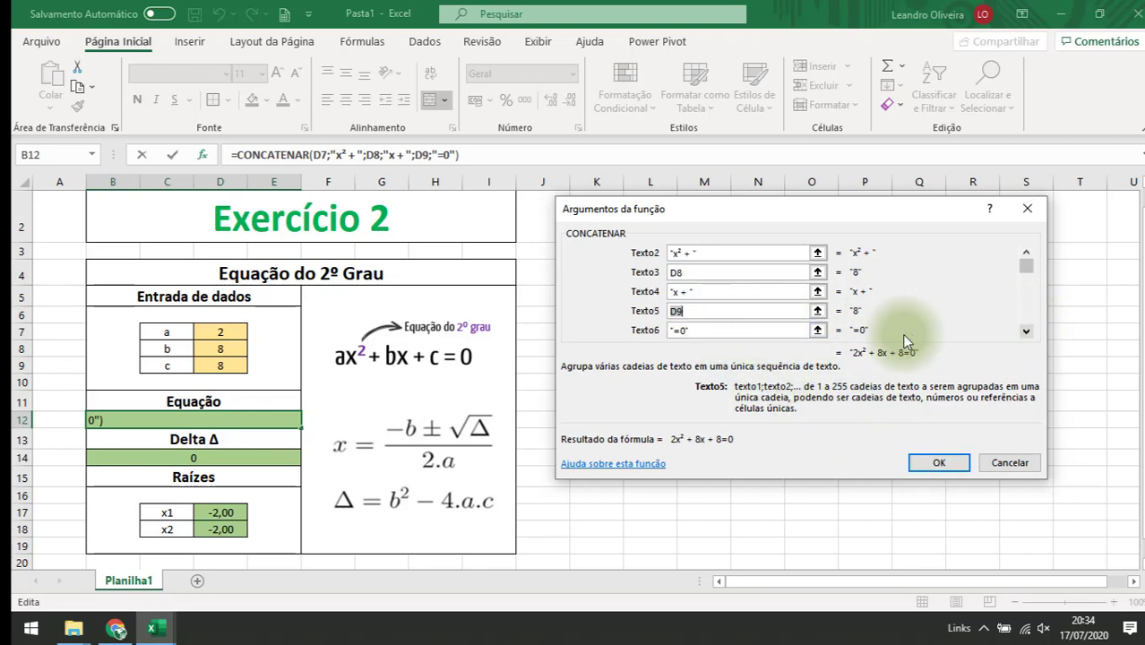
left_click(674, 330)
left_click(939, 464)
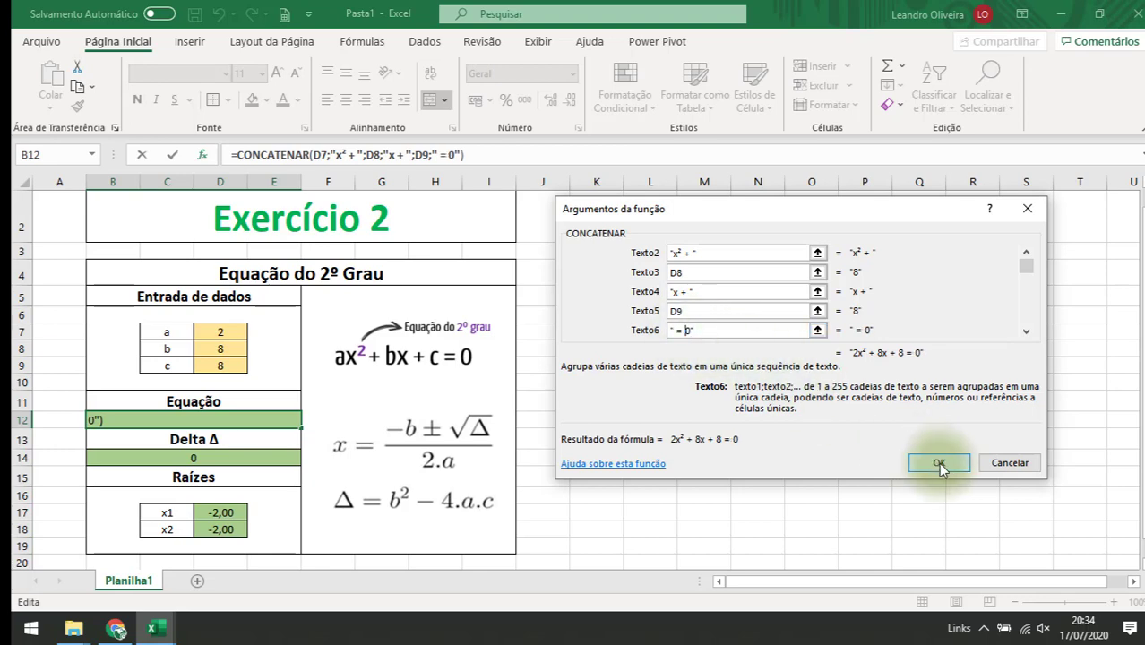
left_click(704, 475)
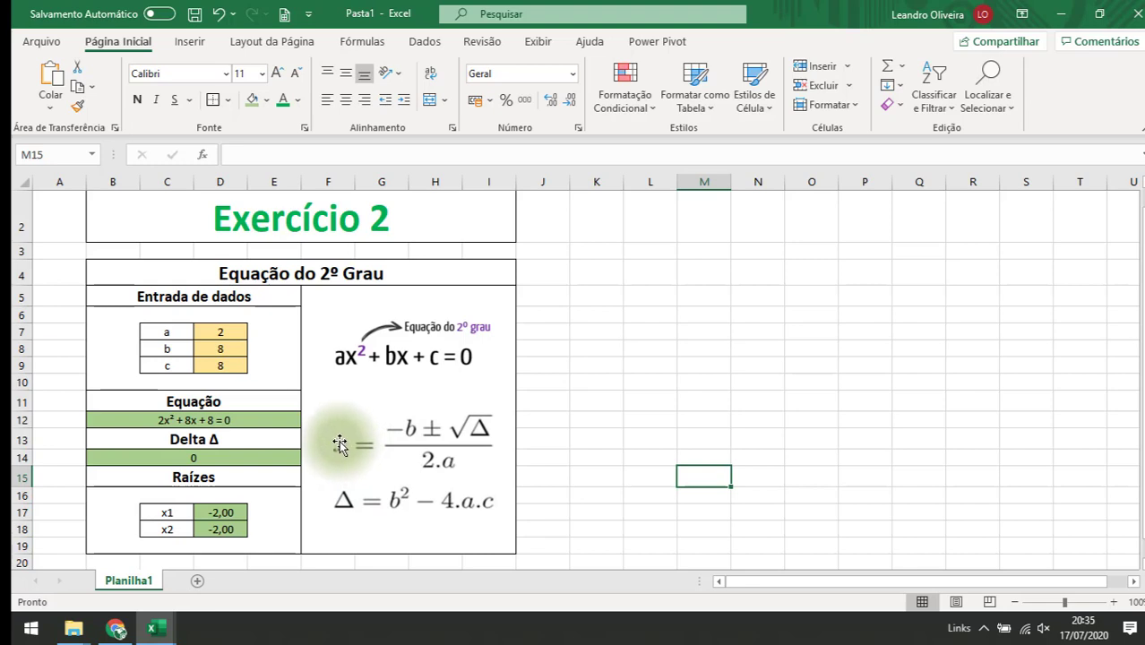
Test the equation sheet with coefficient b in D8 set to 1, and set it back to 8.
left_click(193, 420)
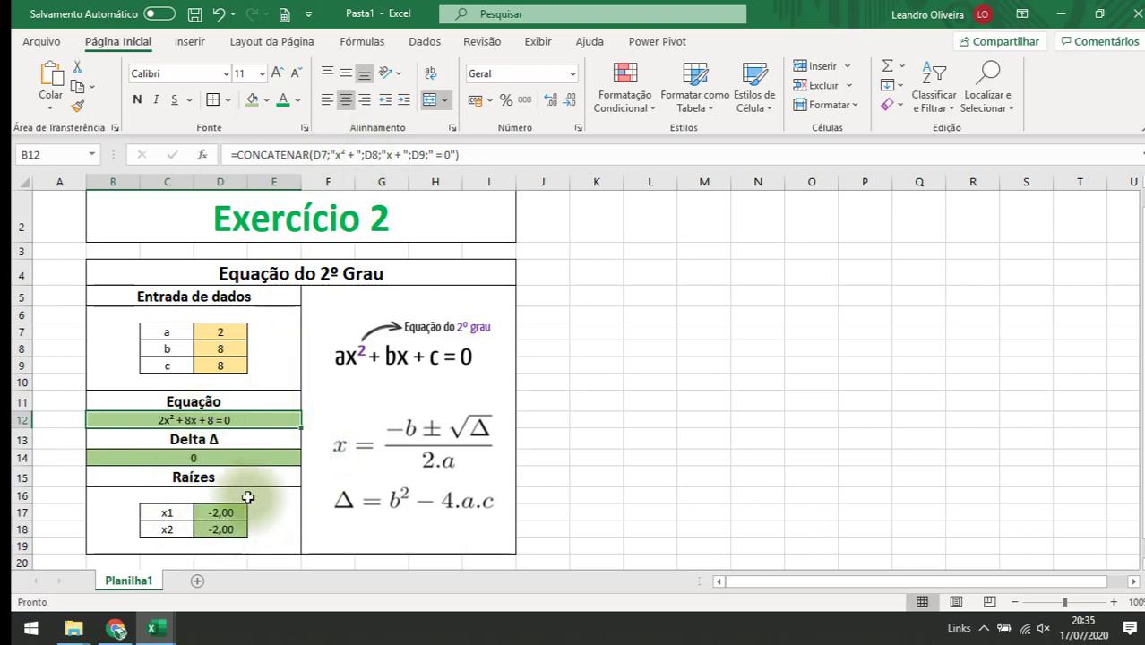
left_click(232, 333)
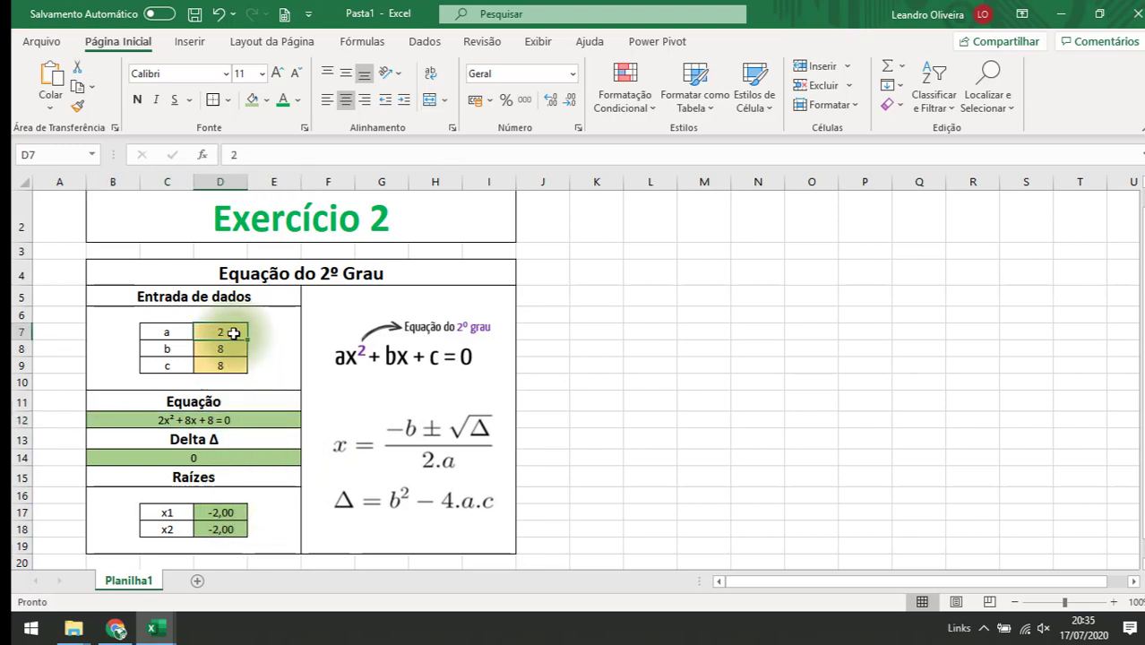
key("Return")
type("1")
key("Return")
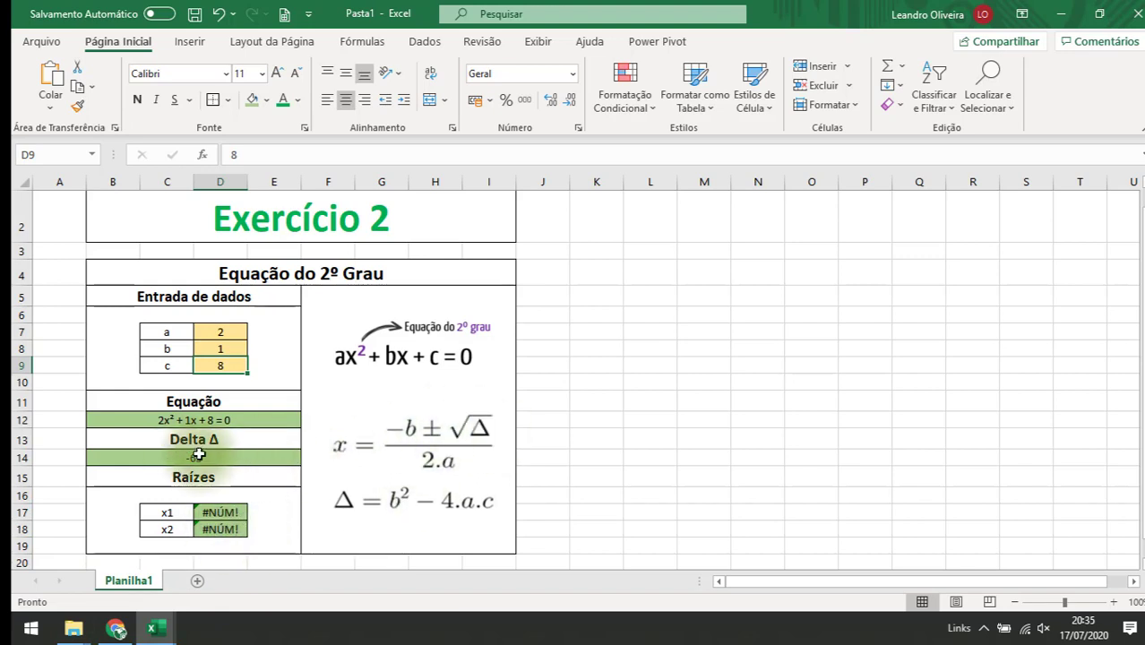
left_click(228, 351)
key("Return")
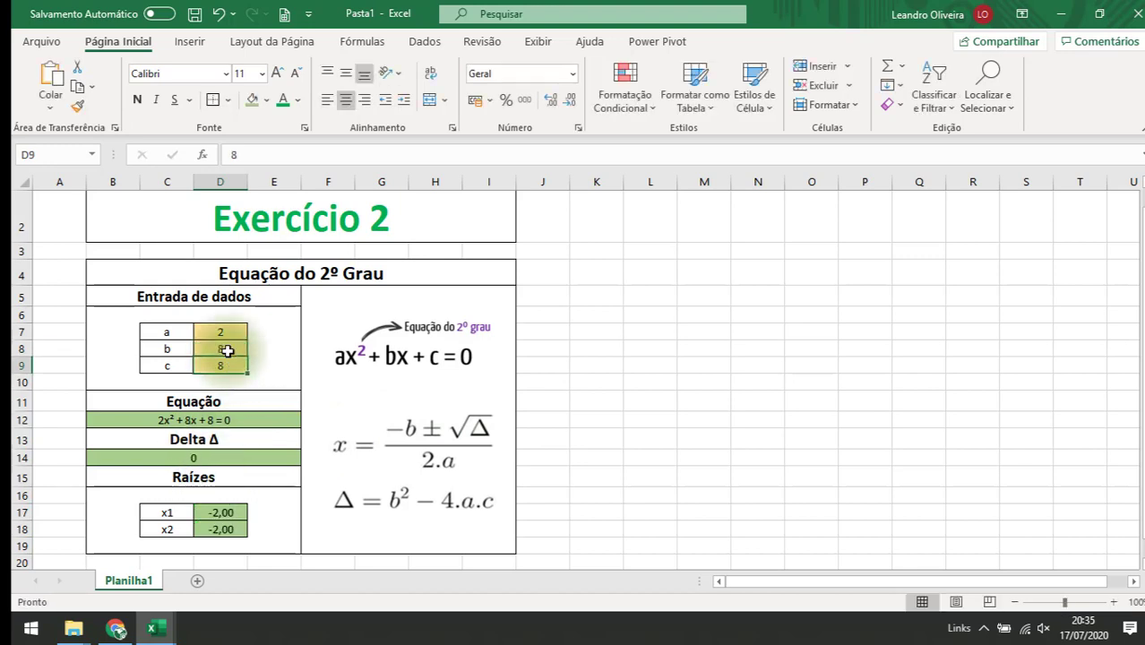